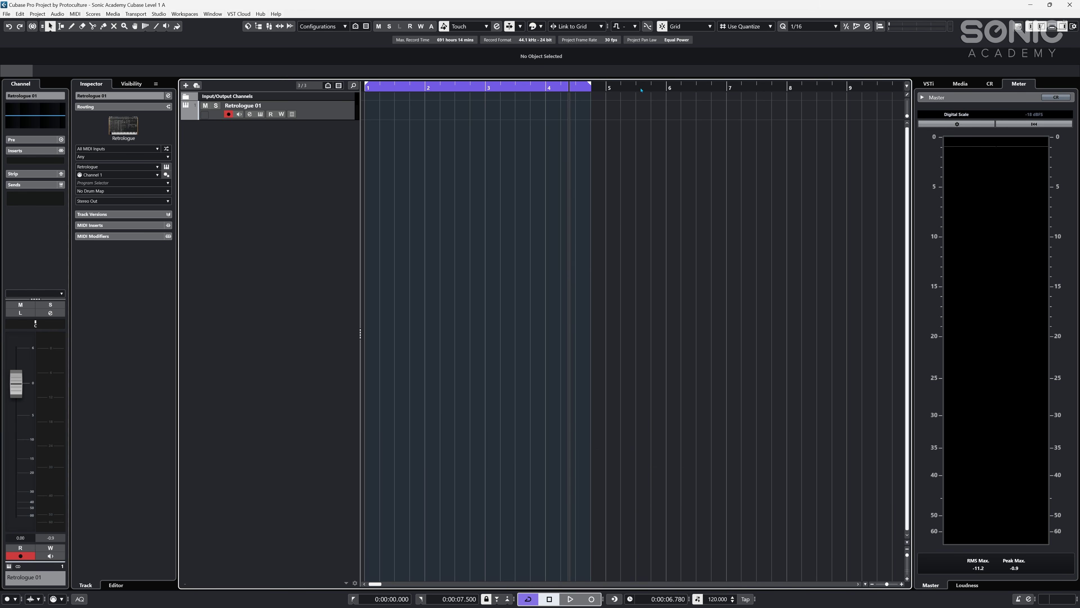
- Extend the end of the cycle range to bar 5 and look through the main menus
{"action": "left_click_drag", "start_coordinate": [589, 85], "coordinate": [607, 94]}
{"action": "left_click", "coordinate": [7, 14]}
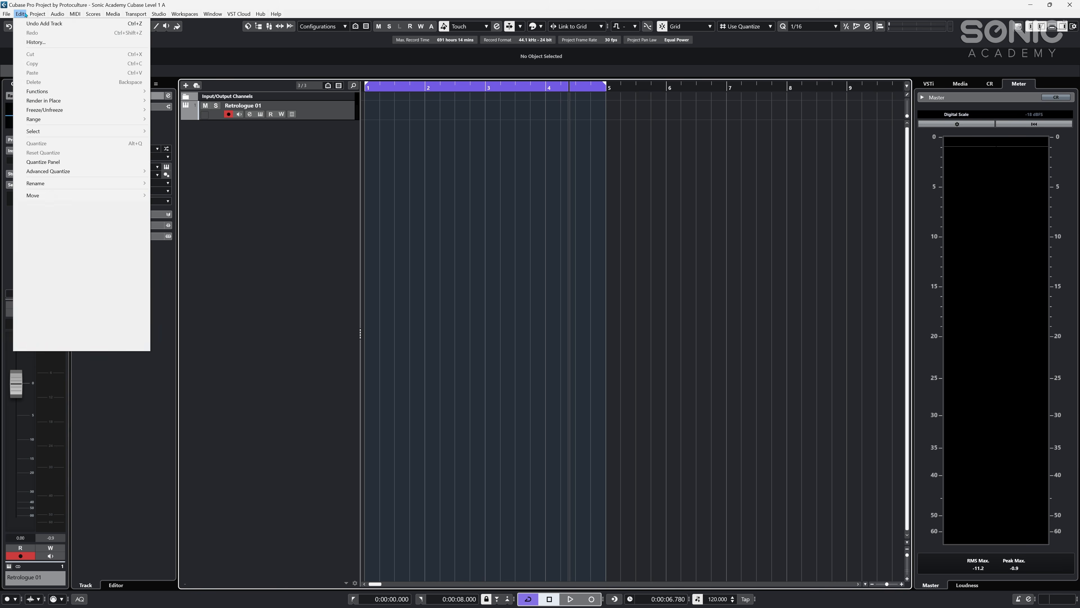
{"action": "left_click", "coordinate": [166, 14]}
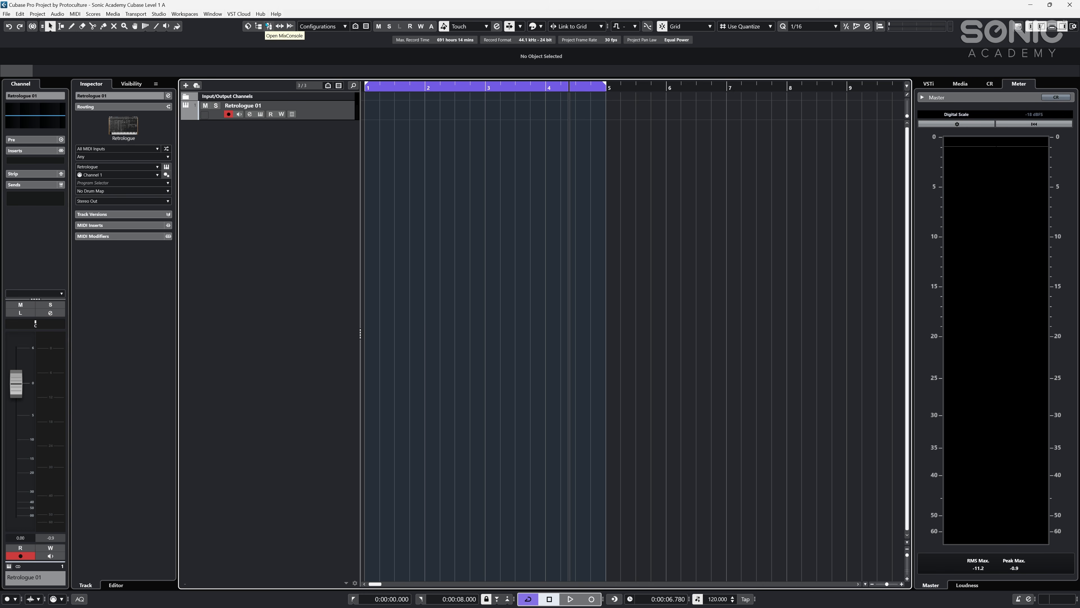
- Add the Transport Controls to the project toolbar
{"action": "right_click", "coordinate": [218, 27]}
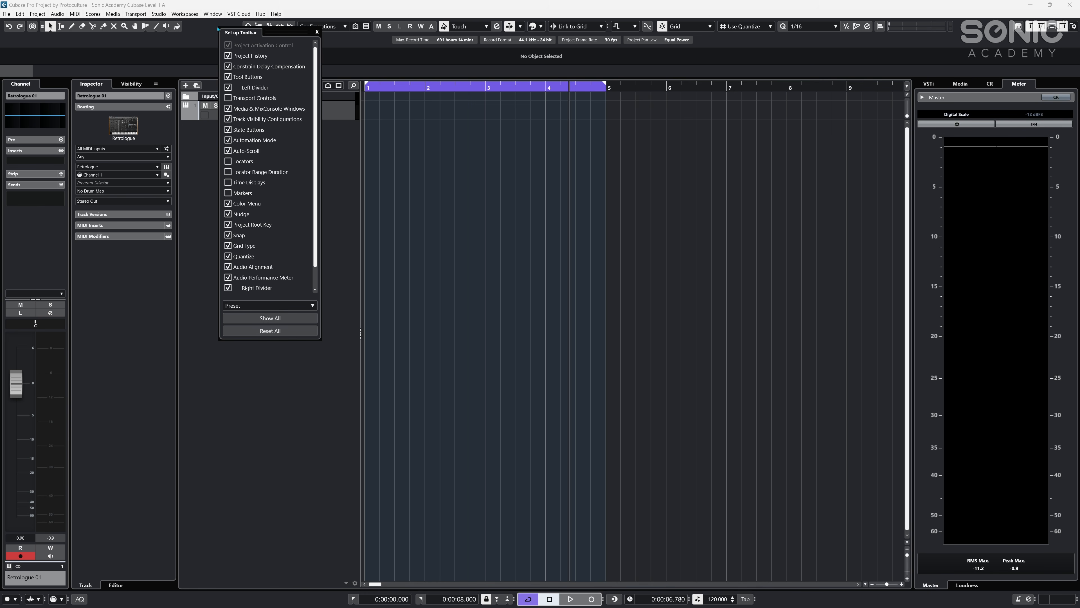
{"action": "left_click_drag", "start_coordinate": [316, 125], "coordinate": [320, 183]}
{"action": "scroll", "coordinate": [298, 120], "scroll_direction": "up", "scroll_amount": 2}
{"action": "left_click", "coordinate": [228, 98]}
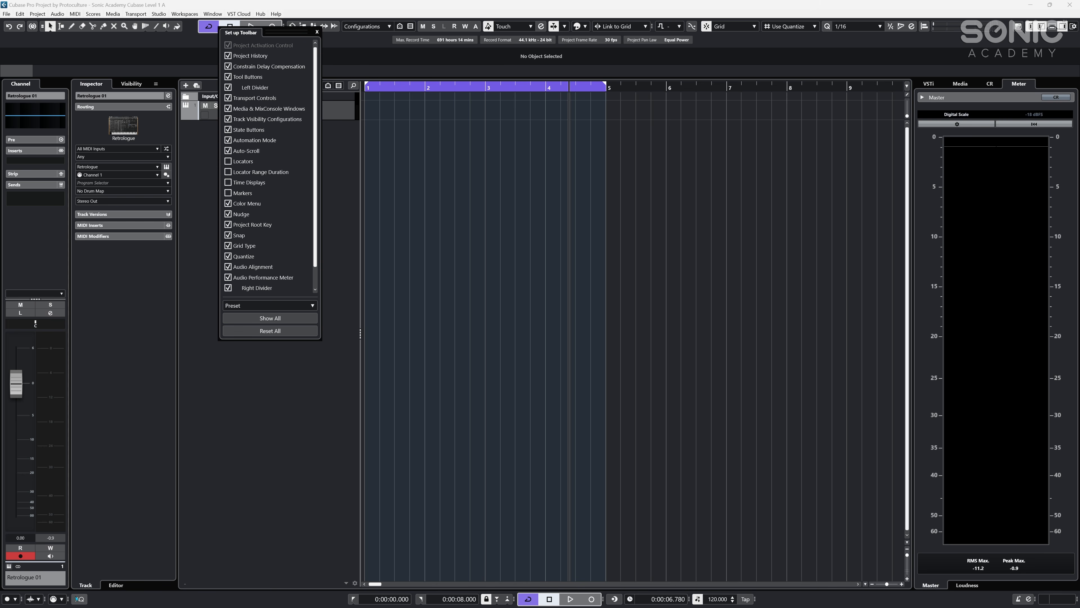
{"action": "left_click", "coordinate": [188, 27]}
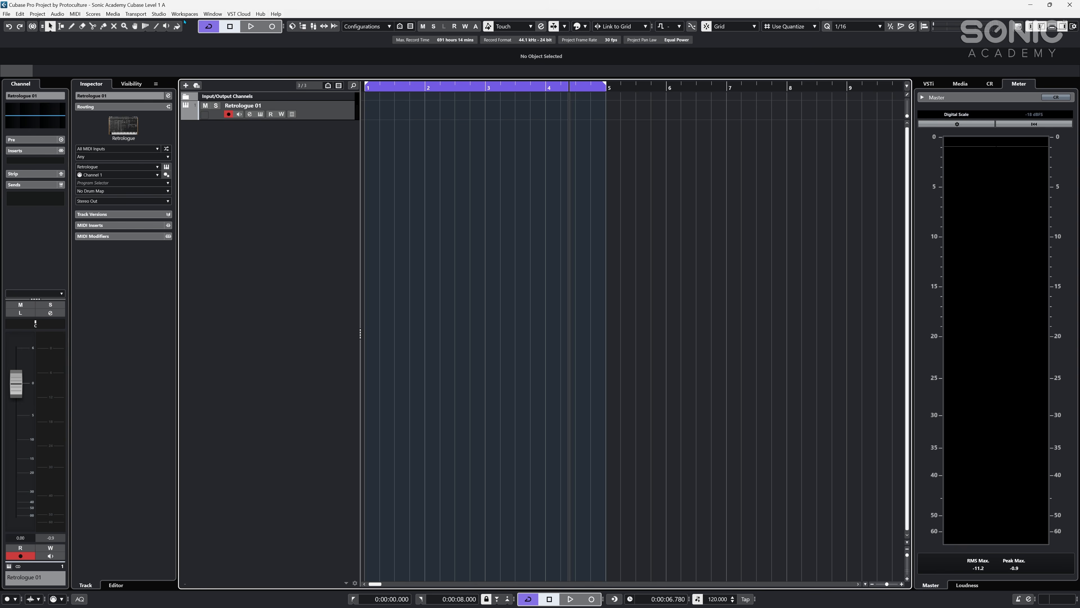
- Hide the toolbar's Tool Buttons and reorder Transport Controls ahead of the Left Divider, testing the divider off and on
{"action": "right_click", "coordinate": [191, 28]}
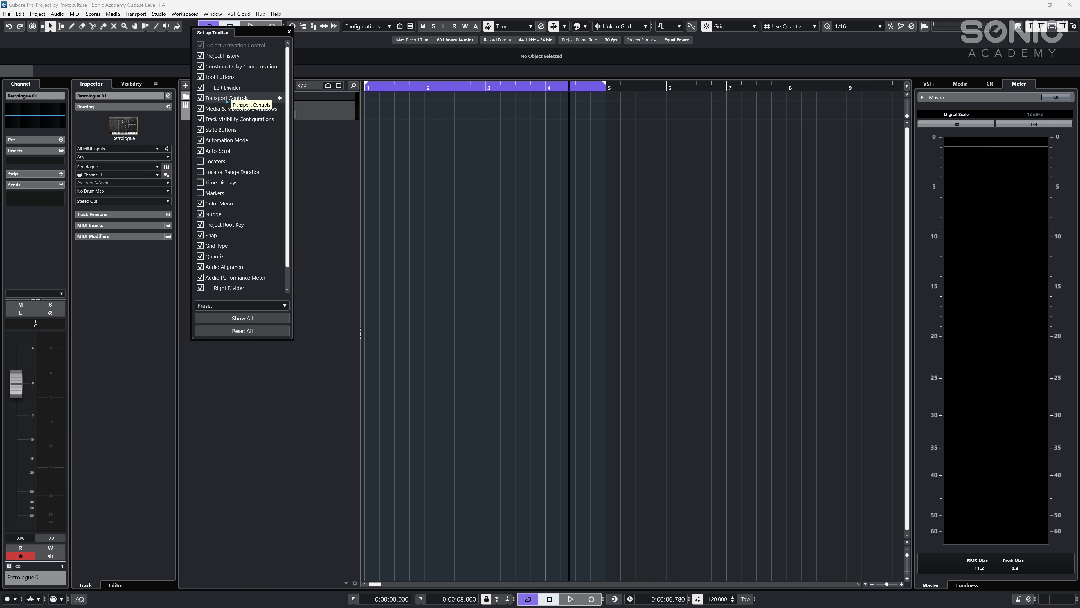
{"action": "left_click", "coordinate": [201, 77]}
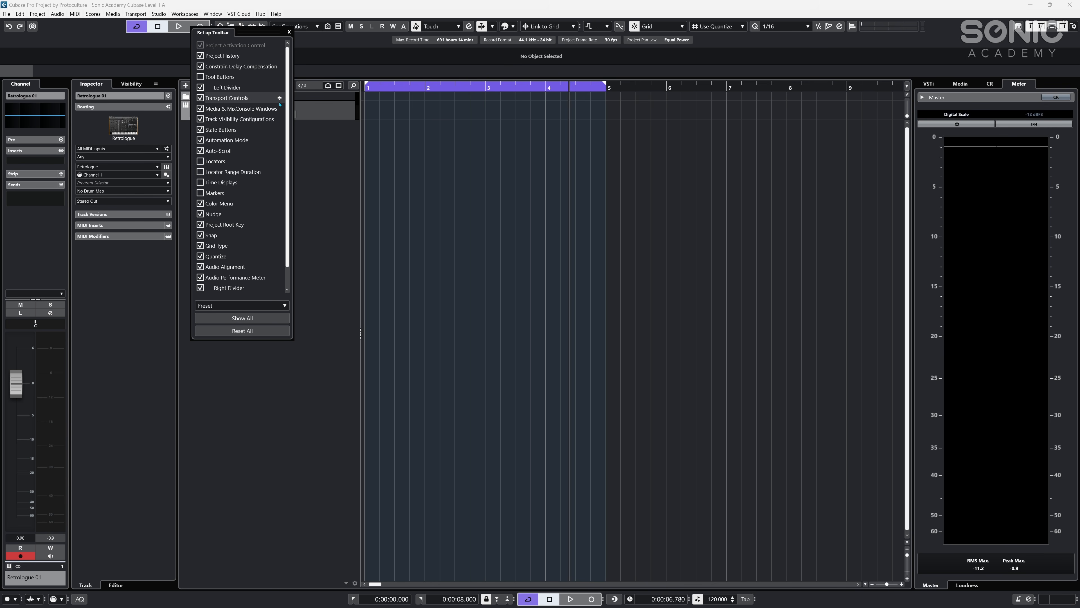
{"action": "left_click_drag", "start_coordinate": [279, 98], "coordinate": [279, 86]}
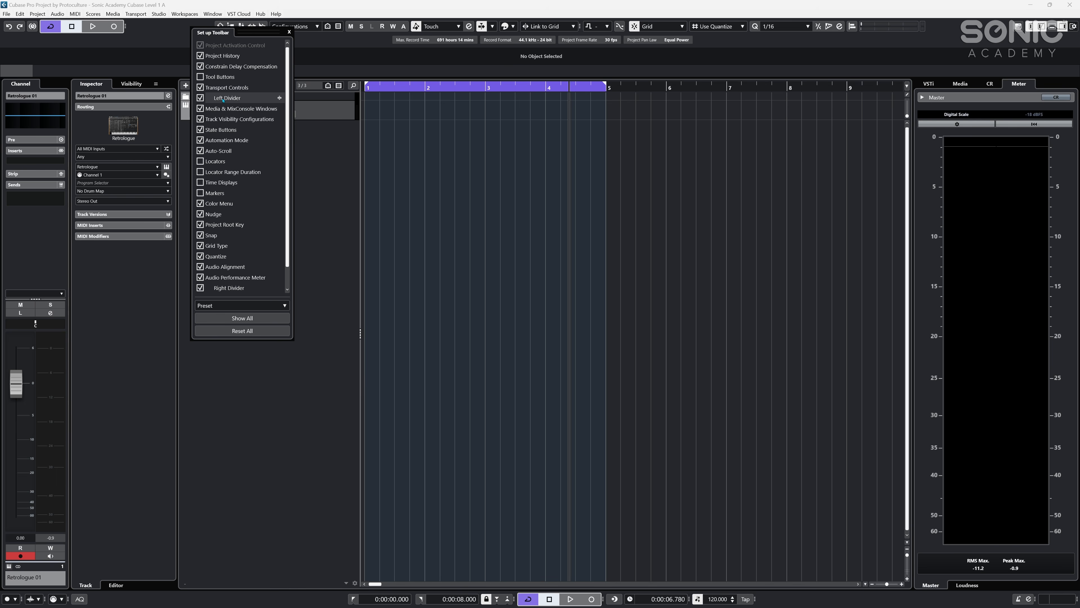
{"action": "left_click", "coordinate": [200, 98]}
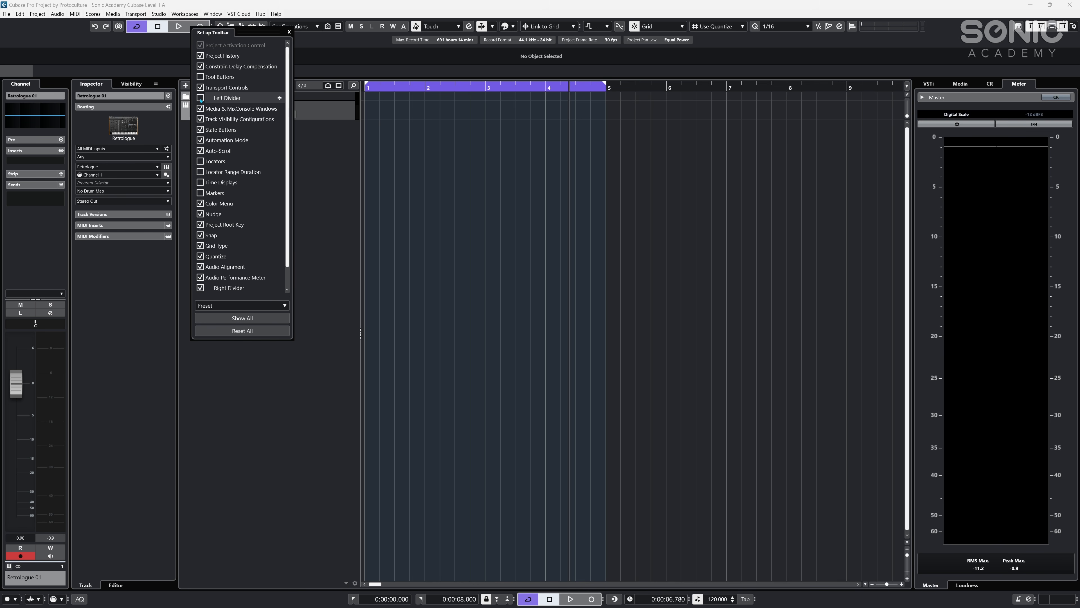
{"action": "left_click", "coordinate": [200, 98]}
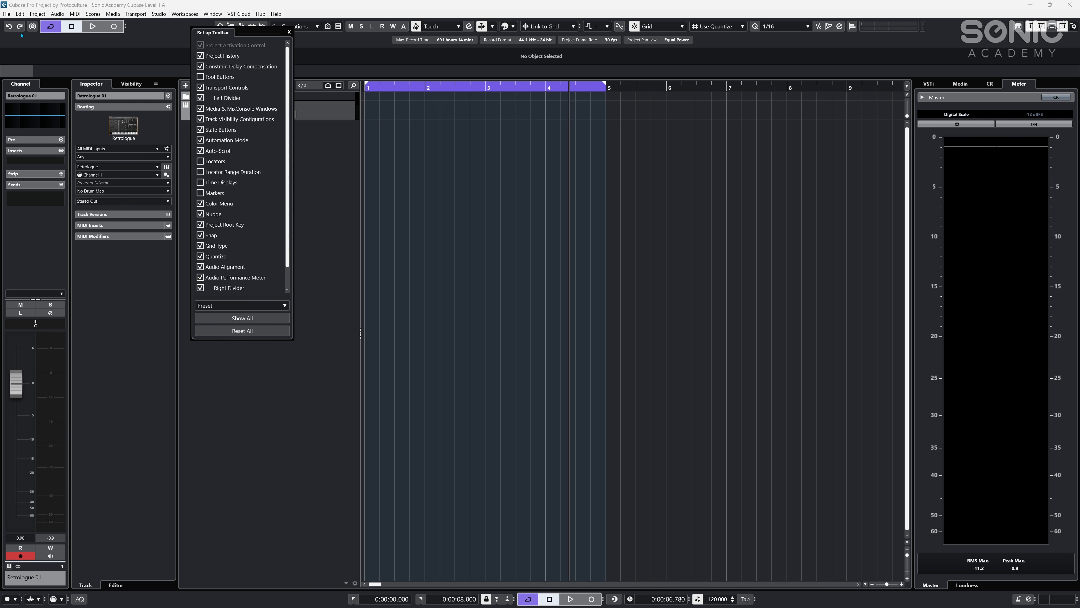
- Reorder Transport Controls directly after Locator Range Duration and hide them from the toolbar
{"action": "left_click_drag", "start_coordinate": [280, 88], "coordinate": [278, 178]}
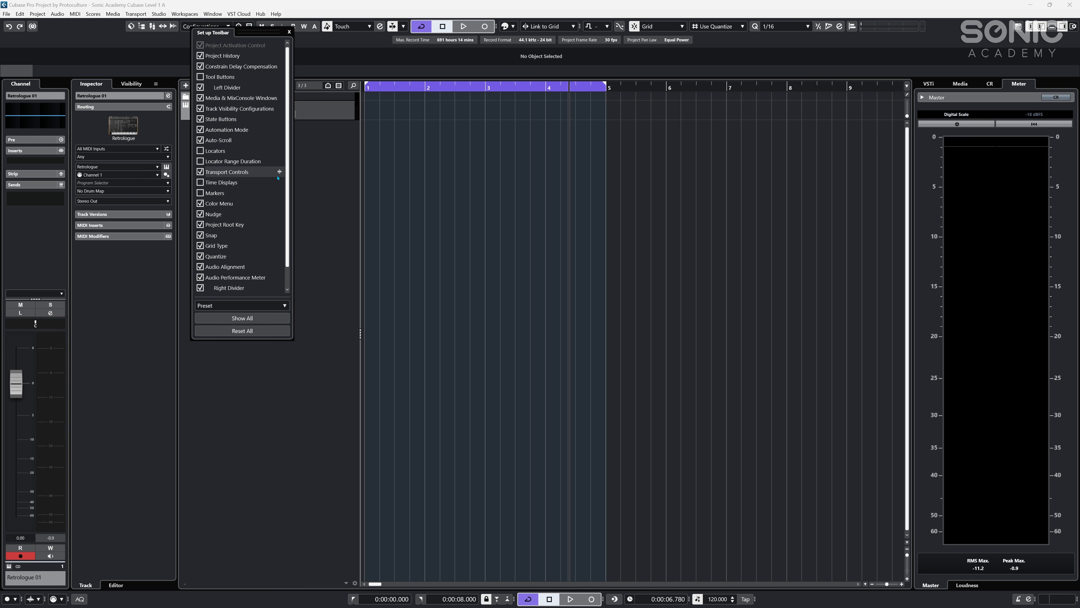
{"action": "left_click", "coordinate": [200, 172]}
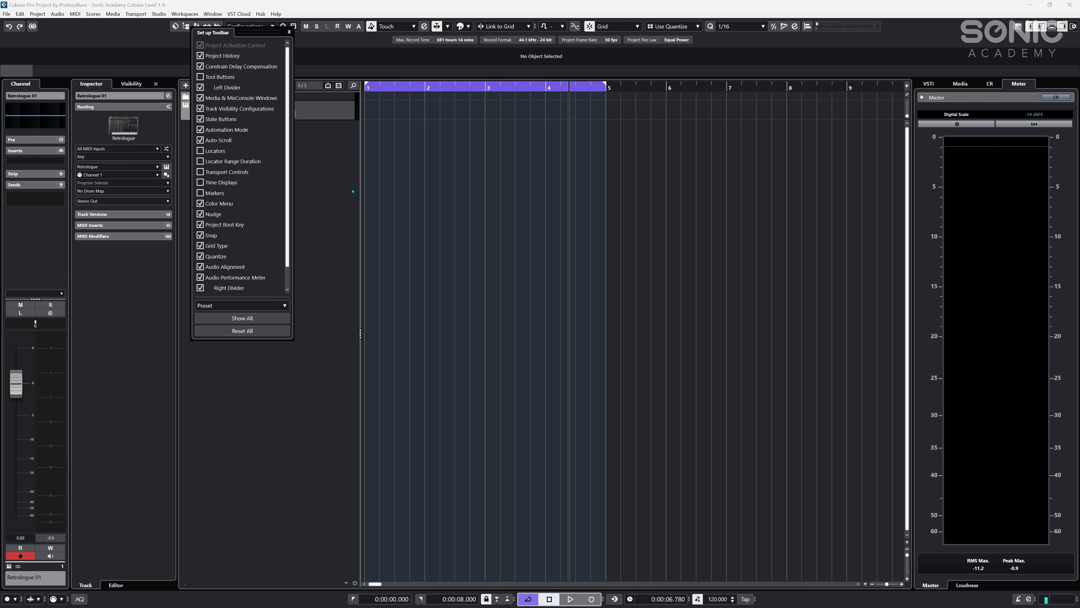
{"action": "left_click", "coordinate": [322, 196]}
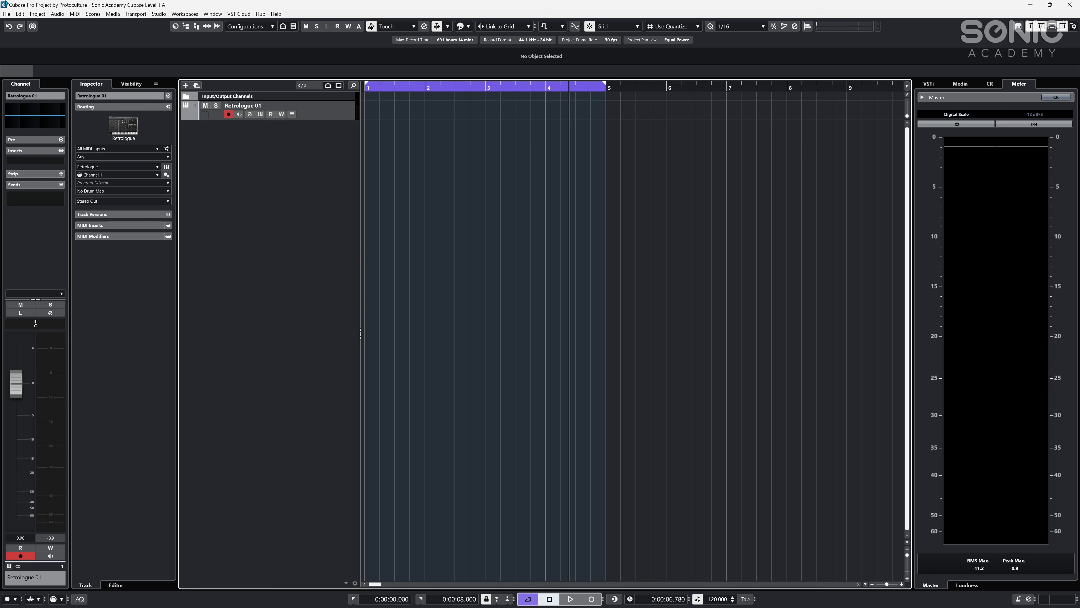
- View the MediaBay and the MixConsole windows, closing each one
{"action": "left_click", "coordinate": [176, 26]}
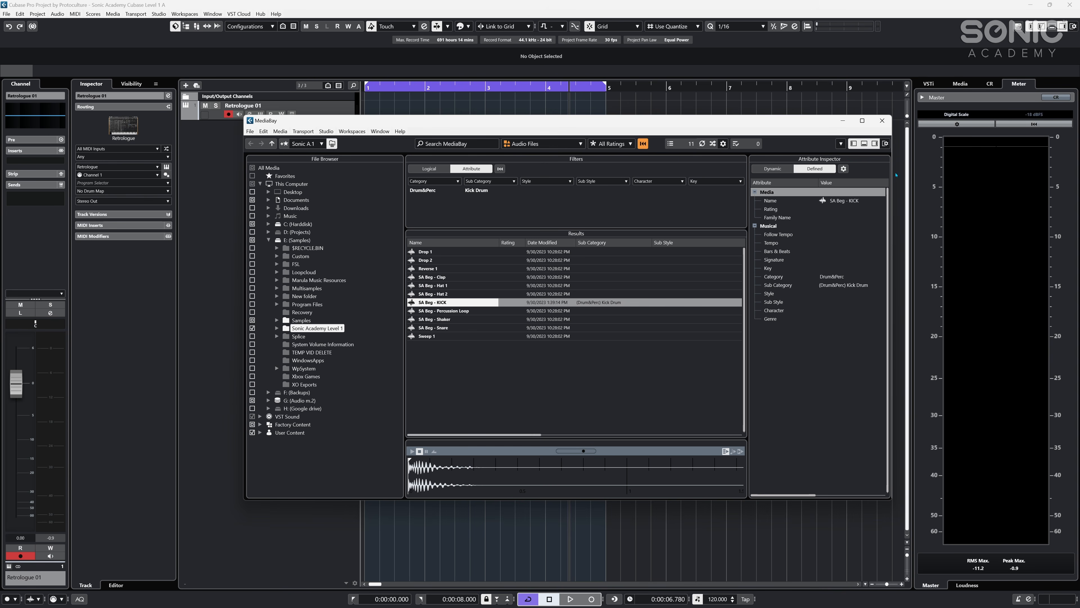
{"action": "left_click", "coordinate": [883, 121]}
{"action": "left_click", "coordinate": [187, 27]}
{"action": "left_click", "coordinate": [186, 27]}
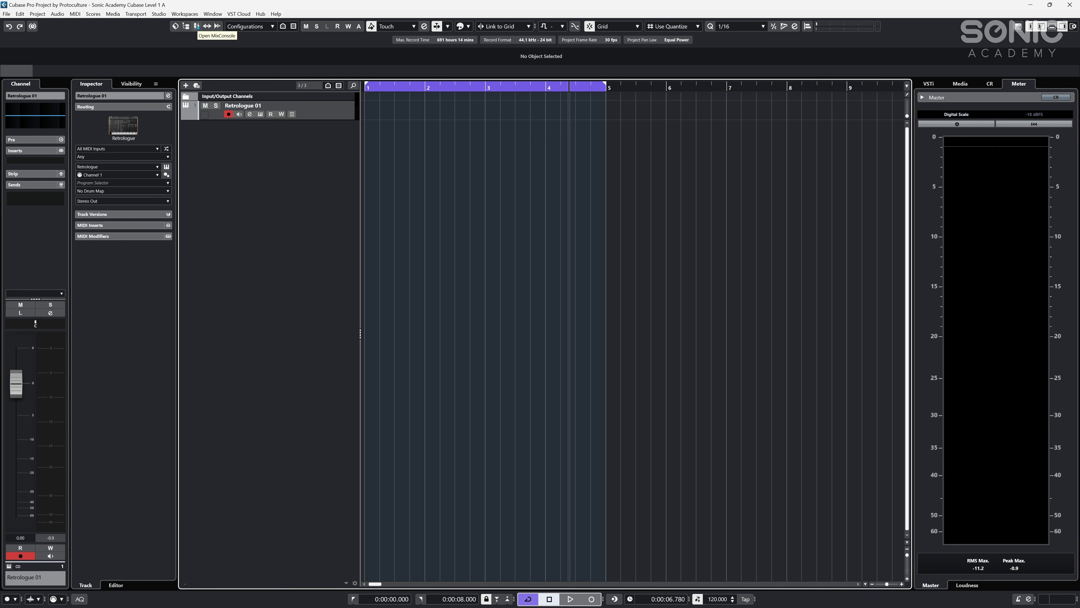
{"action": "left_click", "coordinate": [197, 26]}
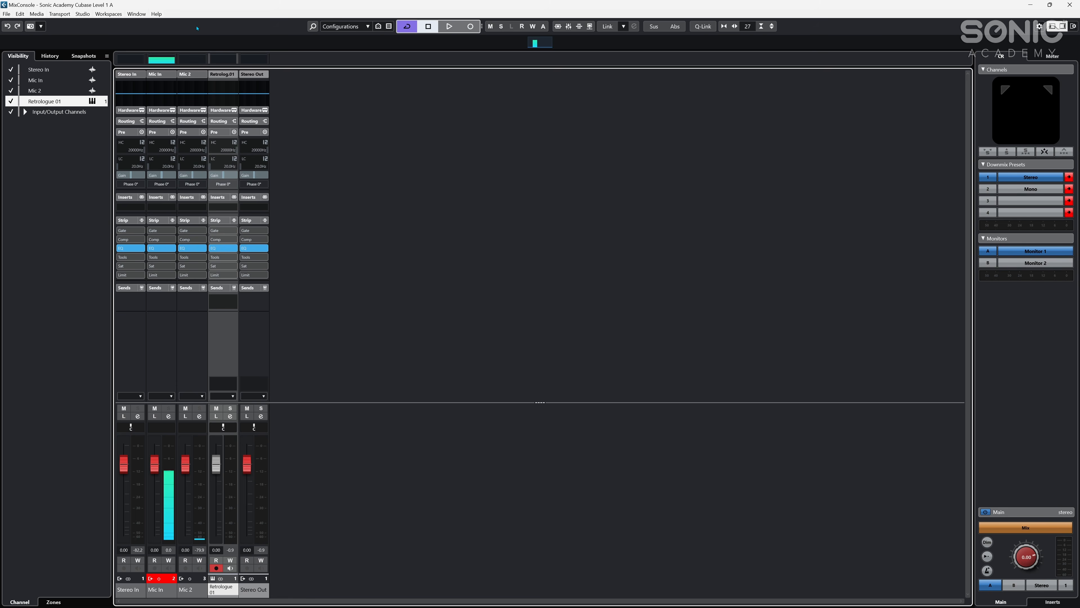
{"action": "key", "text": "F3"}
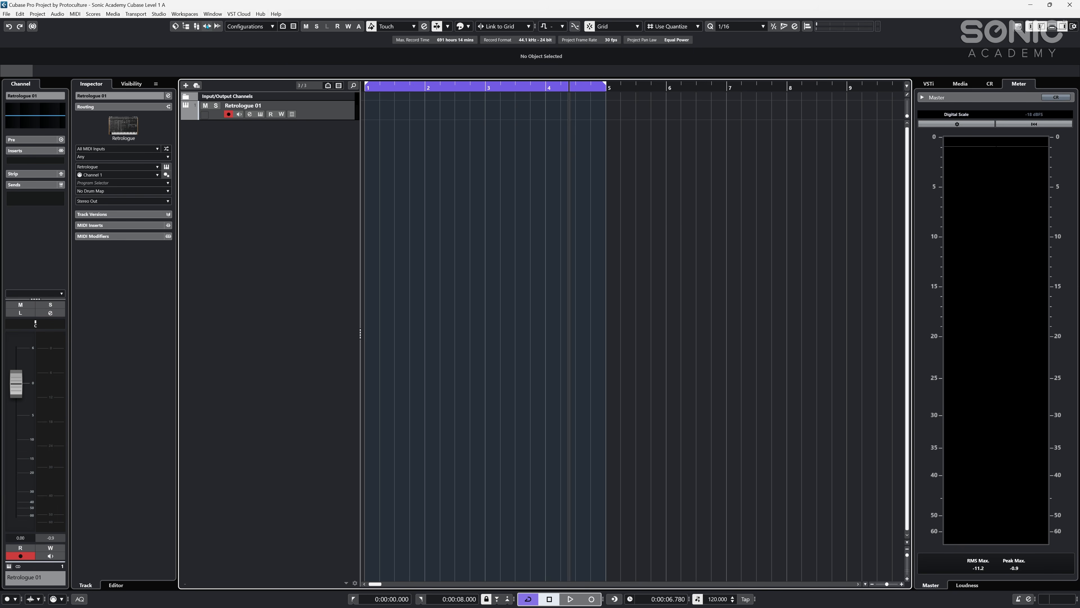
- View the Control Room and Direct Offline Processing windows, closing each one
{"action": "left_click", "coordinate": [207, 27]}
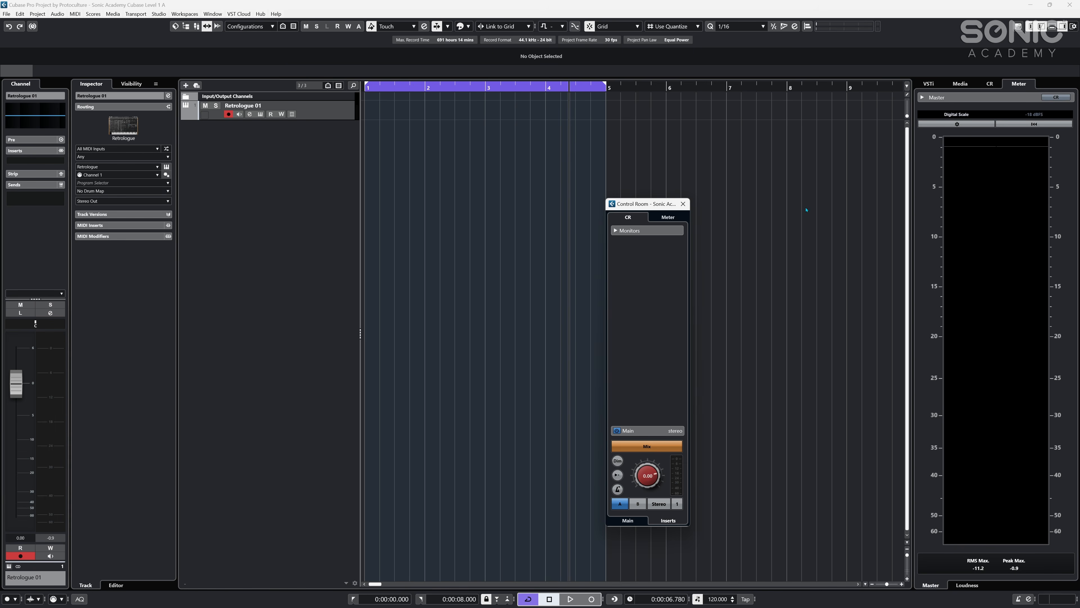
{"action": "left_click", "coordinate": [682, 204]}
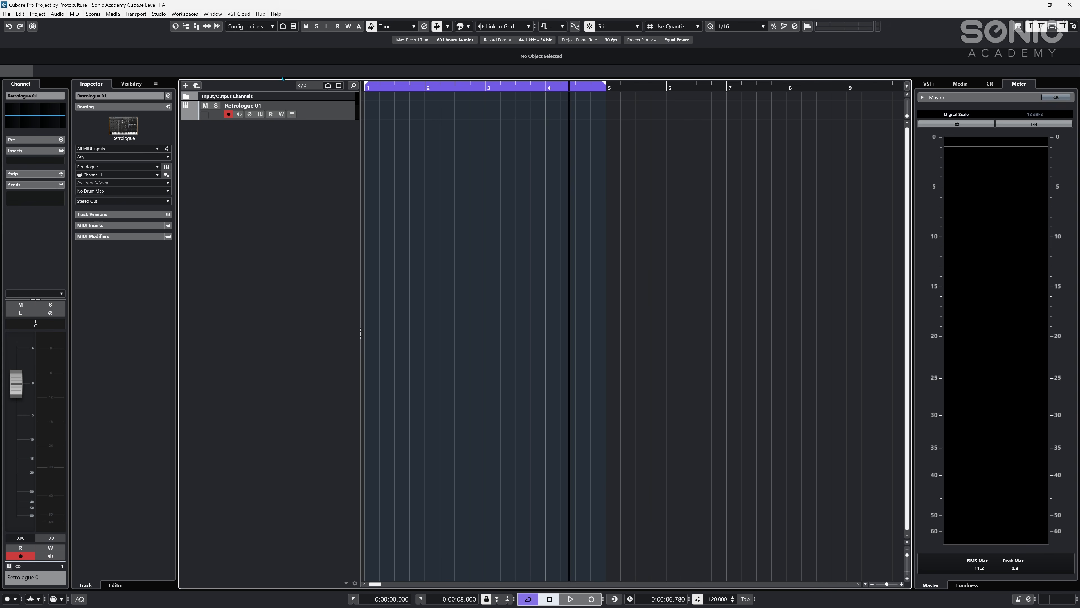
{"action": "left_click", "coordinate": [217, 26]}
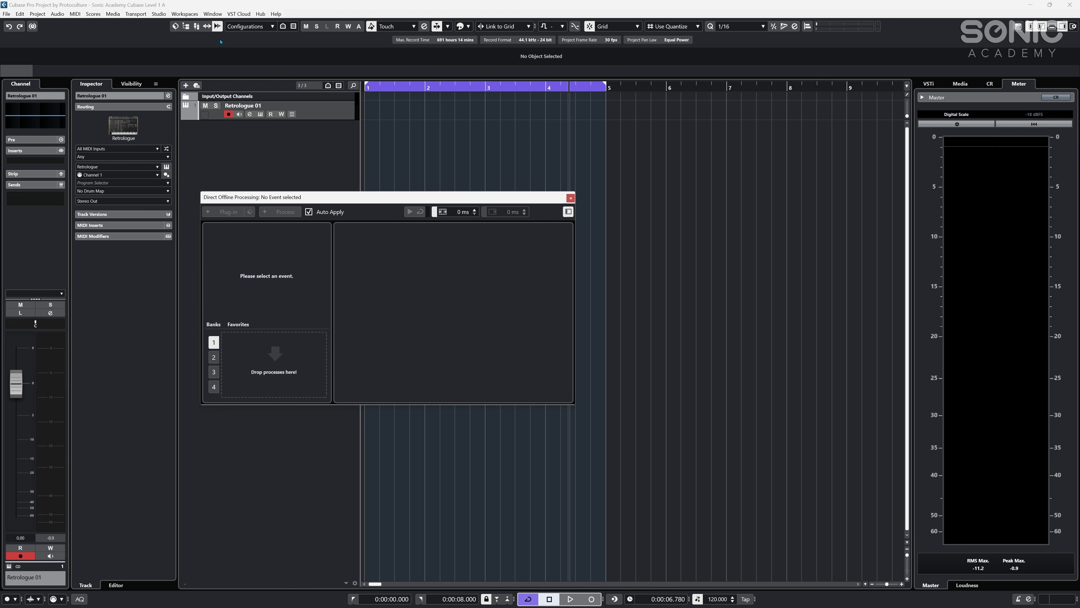
{"action": "left_click", "coordinate": [571, 198]}
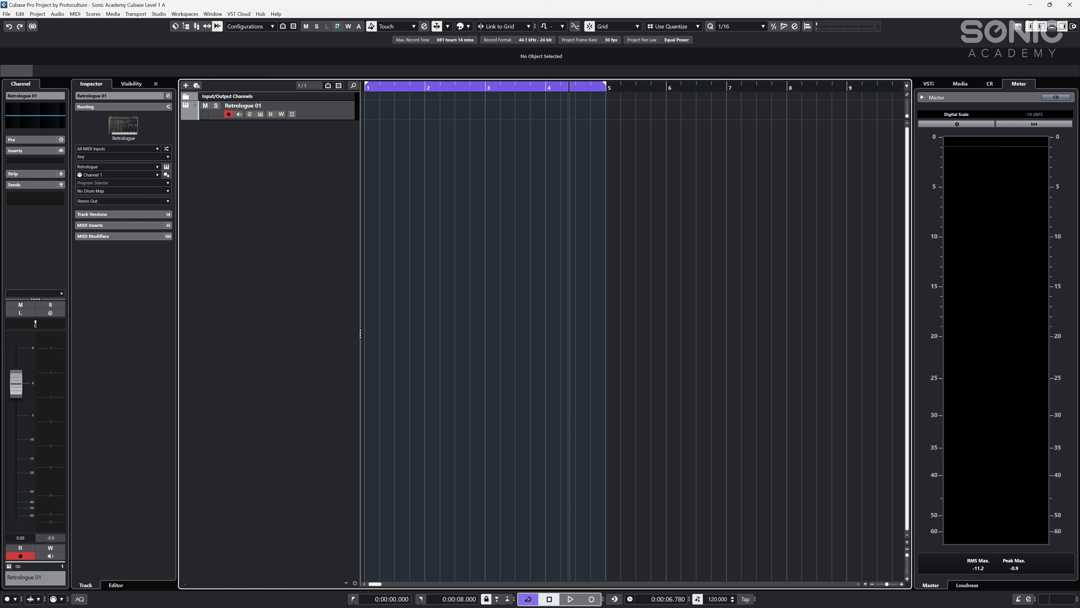
- Examine the track type filter choices and the Automation Panel, closing both without changes
{"action": "left_click", "coordinate": [273, 27]}
{"action": "left_click", "coordinate": [262, 32]}
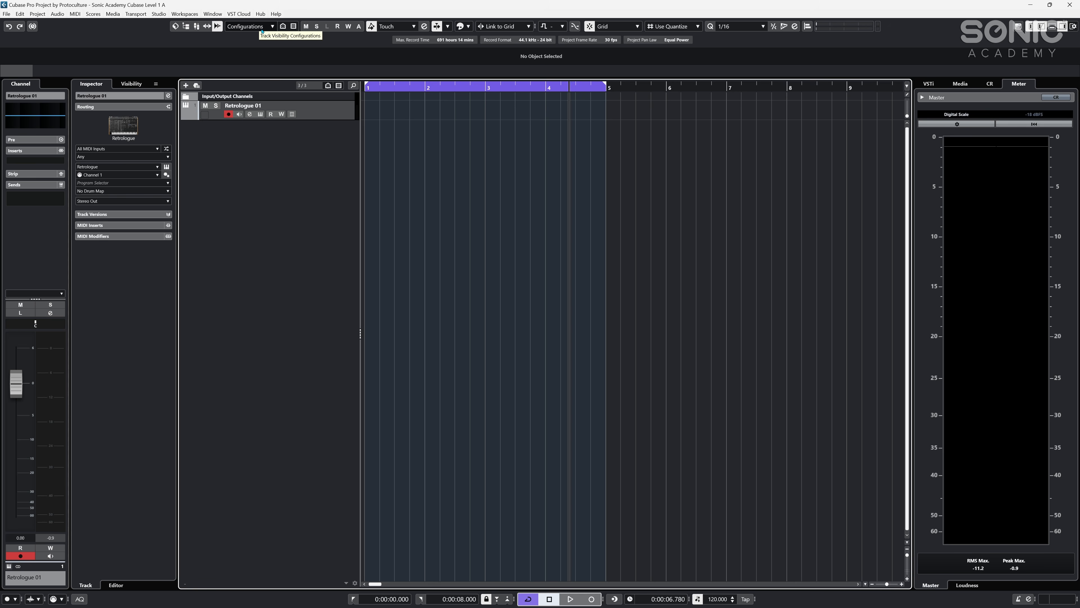
{"action": "left_click", "coordinate": [293, 27]}
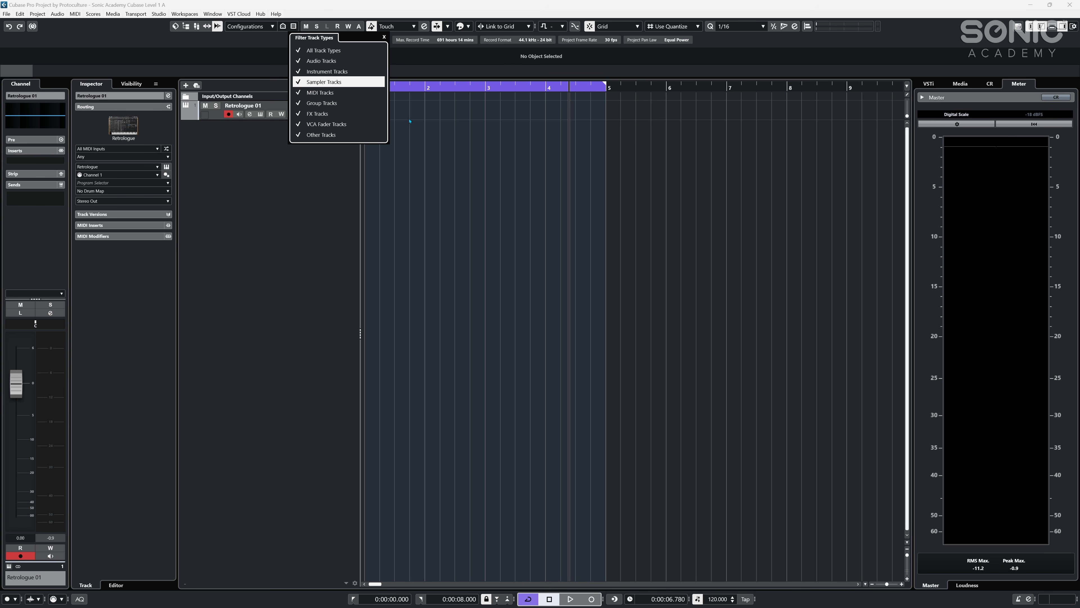
{"action": "left_click", "coordinate": [413, 139]}
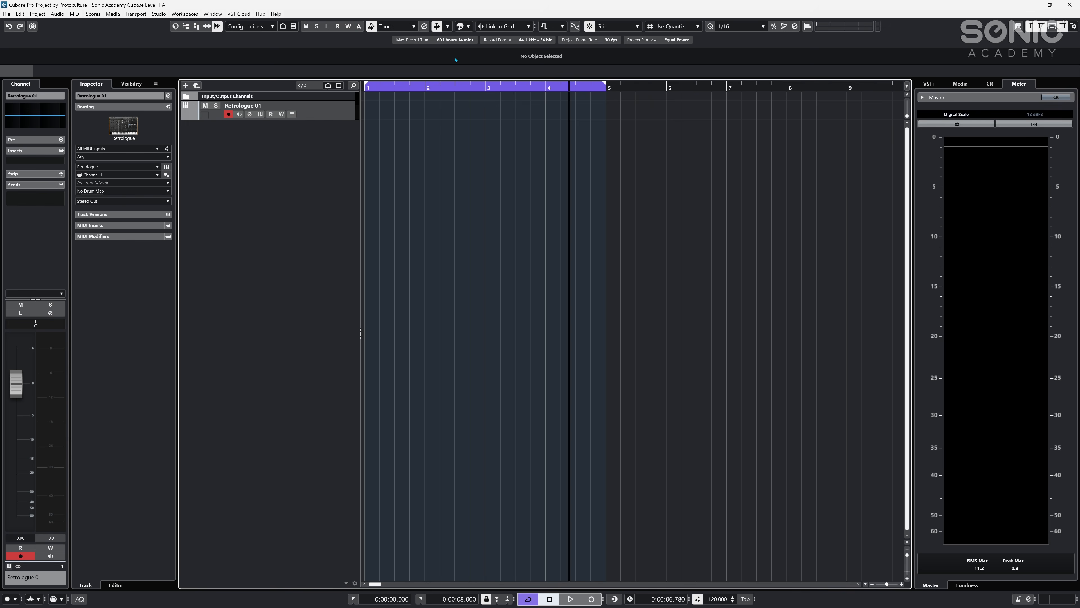
{"action": "left_click", "coordinate": [425, 27]}
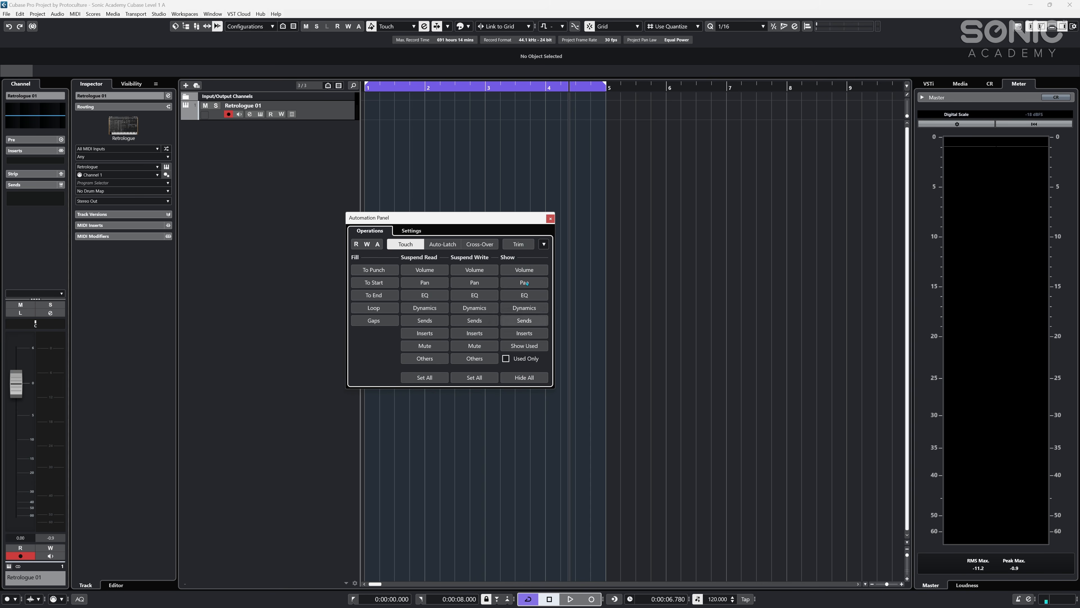
{"action": "left_click", "coordinate": [551, 218]}
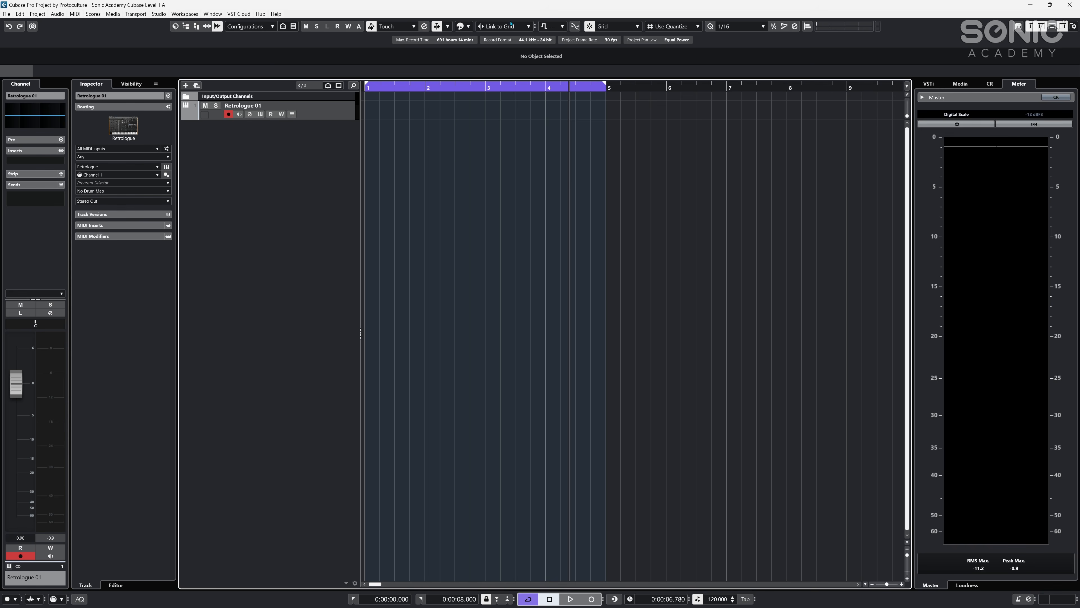
- Examine the available project root keys without choosing one
{"action": "left_click", "coordinate": [468, 27]}
{"action": "left_click", "coordinate": [588, 26]}
{"action": "left_click", "coordinate": [552, 27]}
{"action": "left_click", "coordinate": [623, 139]}
{"action": "left_click", "coordinate": [552, 27]}
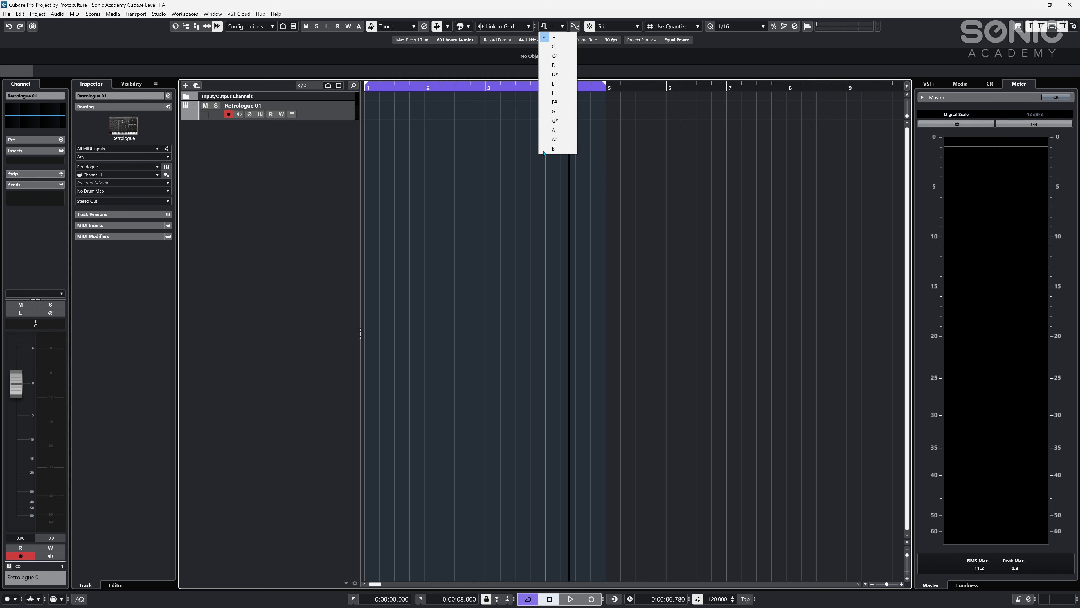
{"action": "left_click", "coordinate": [596, 176]}
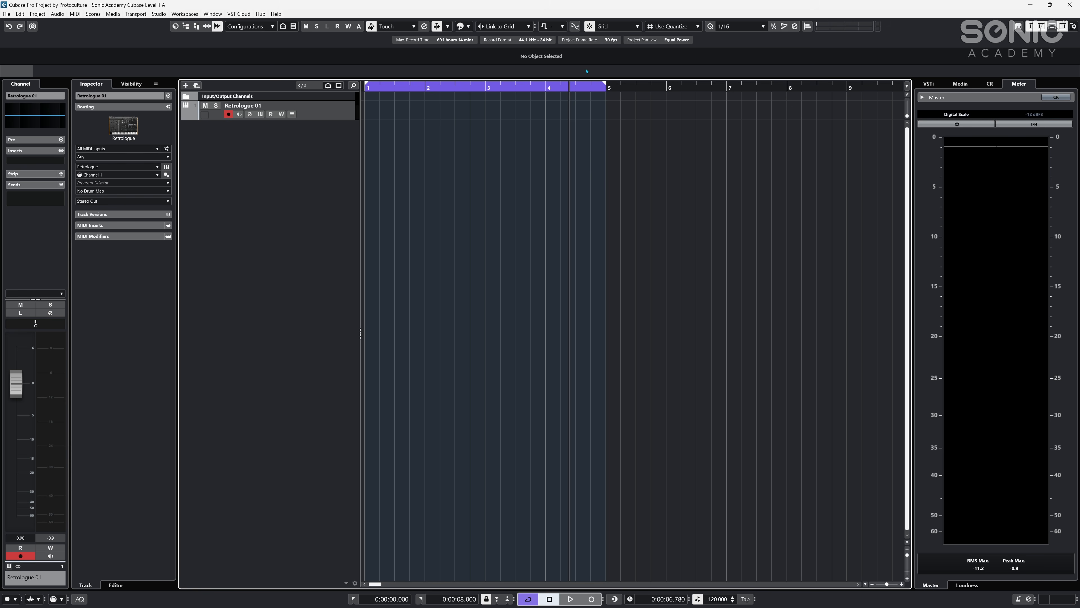
- Review the grid type choices, keeping Use Quantize as the grid type
{"action": "left_click", "coordinate": [672, 26]}
{"action": "left_click", "coordinate": [670, 56]}
{"action": "left_click", "coordinate": [671, 27]}
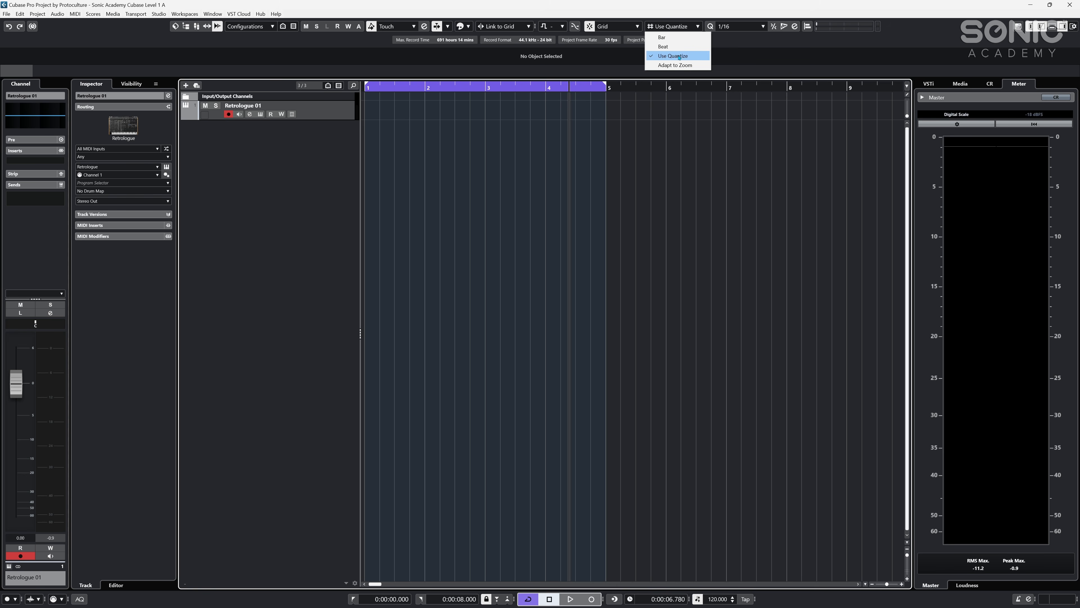
{"action": "left_click", "coordinate": [679, 57]}
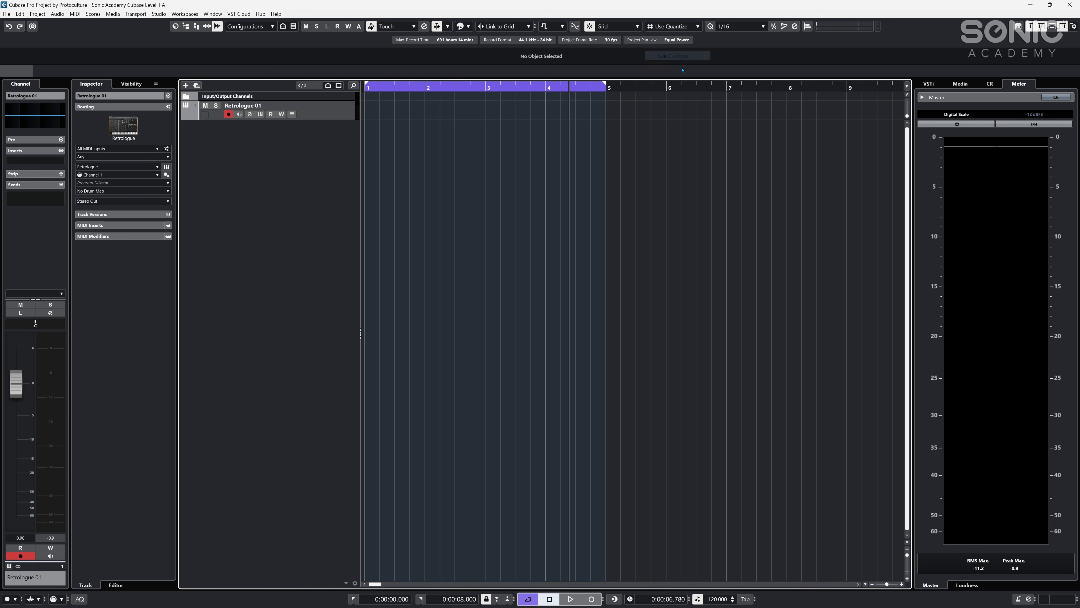
{"action": "left_click", "coordinate": [673, 27]}
- Review the quantize presets and the Quantize Panel settings, closing the panel without changes
{"action": "left_click", "coordinate": [740, 27]}
{"action": "left_click", "coordinate": [741, 26]}
{"action": "left_click", "coordinate": [604, 220]}
{"action": "left_click", "coordinate": [795, 26]}
{"action": "left_click_drag", "start_coordinate": [113, 12], "coordinate": [676, 173]}
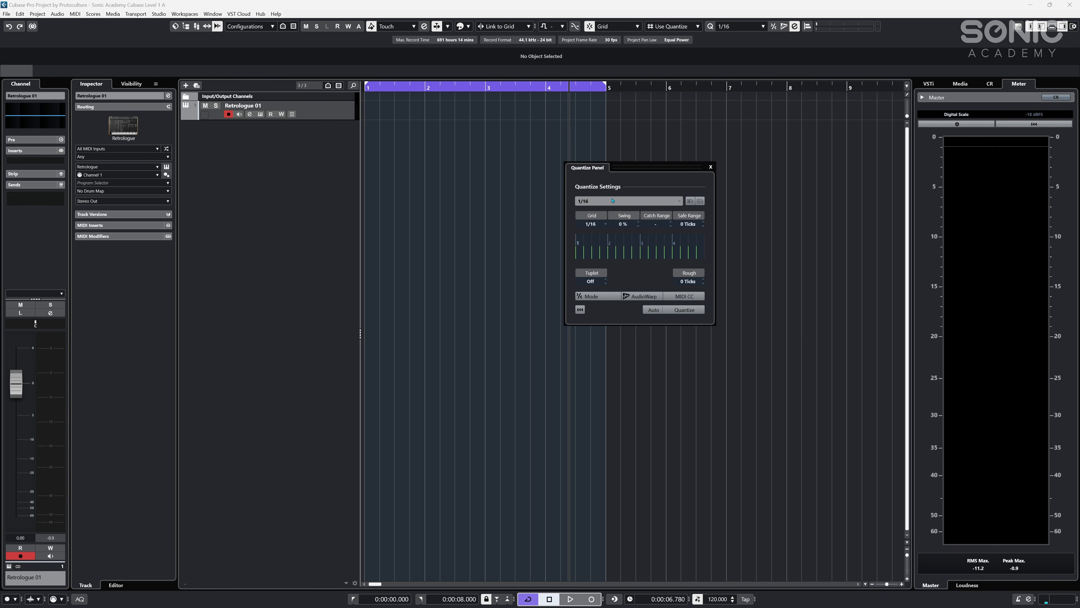
{"action": "left_click", "coordinate": [711, 168]}
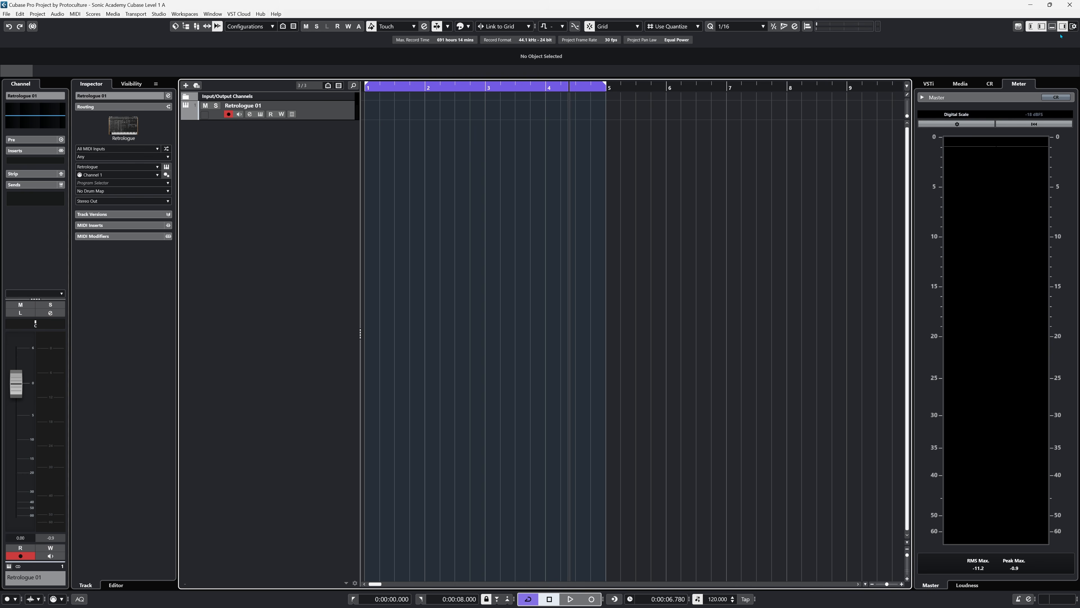
- View the MIDI Remote Mapping Assistant and close it
{"action": "left_click", "coordinate": [1019, 27]}
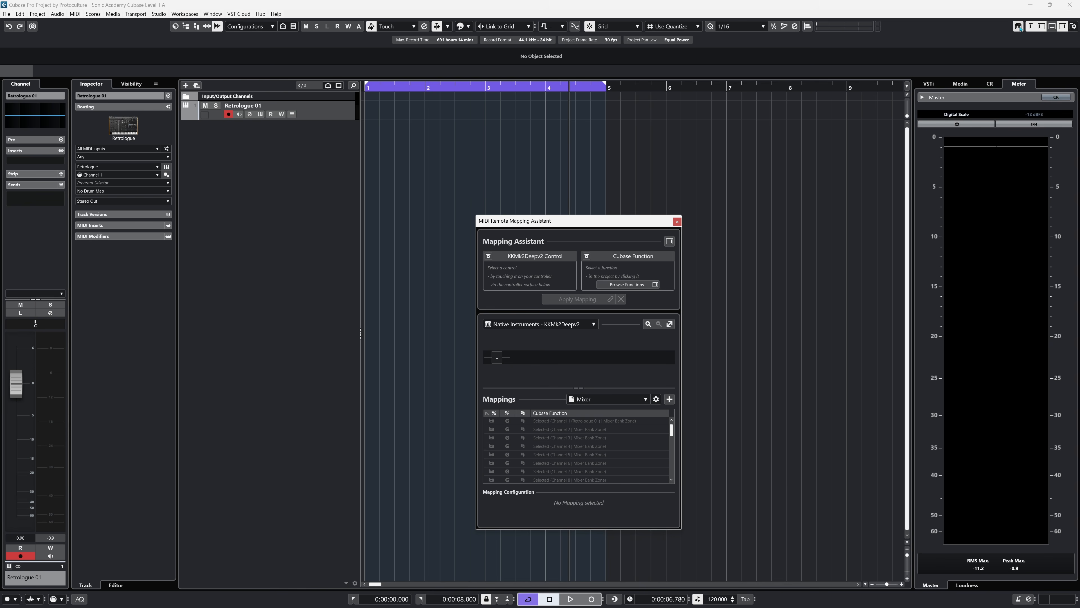
{"action": "left_click", "coordinate": [677, 221]}
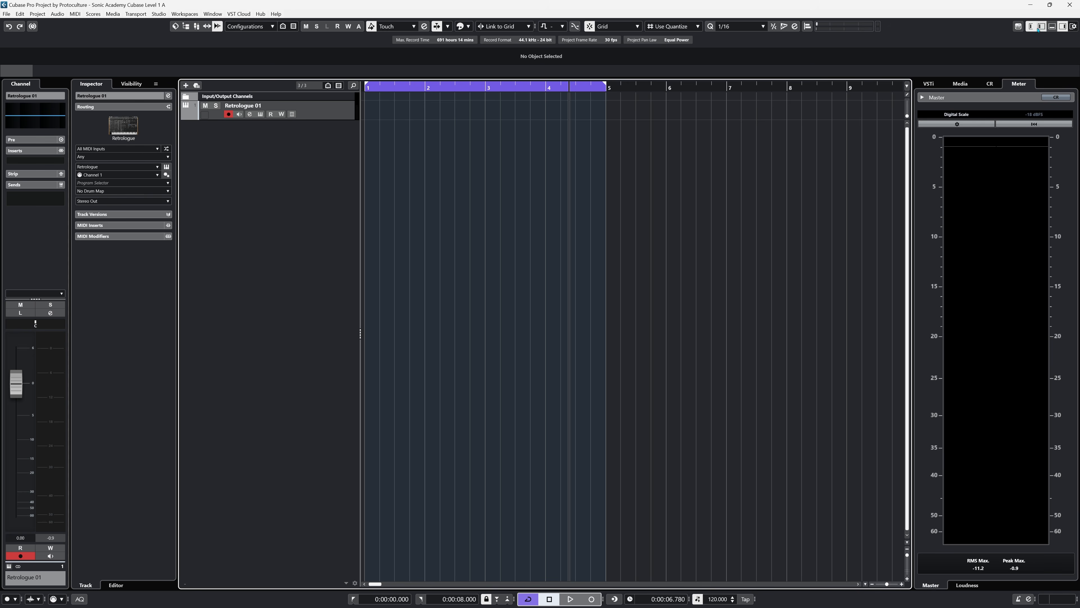
- Toggle the lower zone, and hide the meter zone, the Inspector and the channel strip to leave only the project area
{"action": "left_click", "coordinate": [1053, 26]}
{"action": "left_click", "coordinate": [1052, 26]}
{"action": "left_click", "coordinate": [1053, 26]}
{"action": "left_click", "coordinate": [1053, 27]}
{"action": "left_click", "coordinate": [1063, 26]}
{"action": "left_click", "coordinate": [1042, 26]}
{"action": "left_click", "coordinate": [1031, 26]}
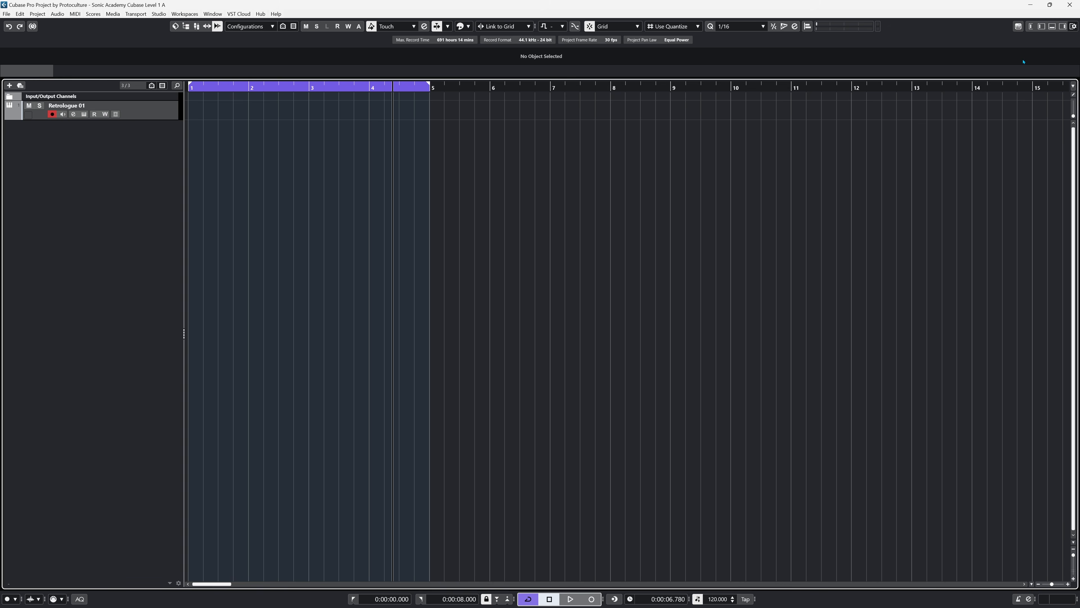
- Show the Channel section through the window layout setup and close the setup
{"action": "left_click", "coordinate": [1074, 26]}
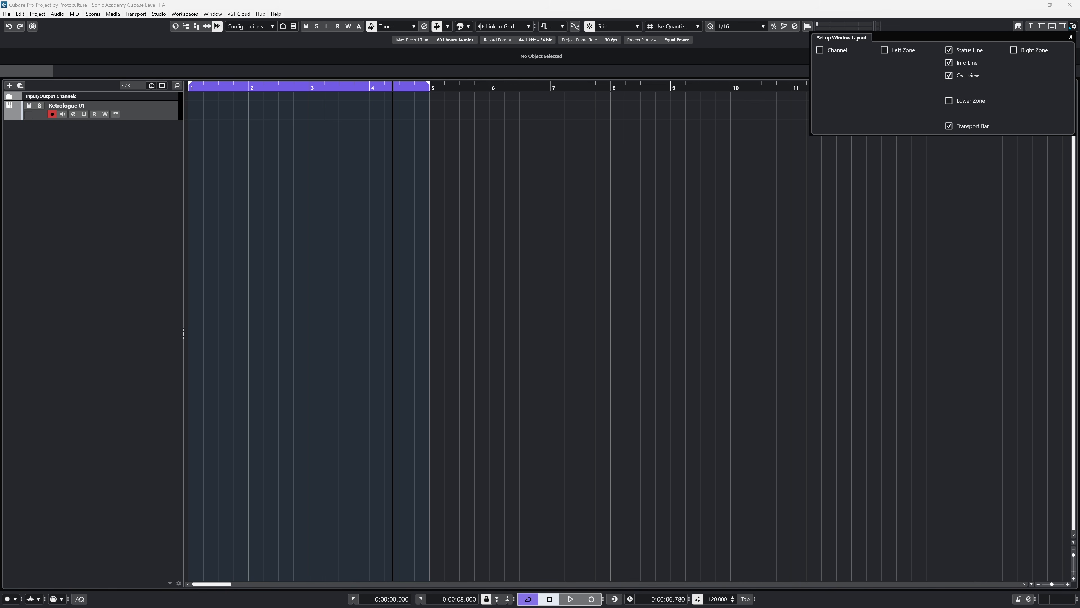
{"action": "left_click", "coordinate": [820, 51]}
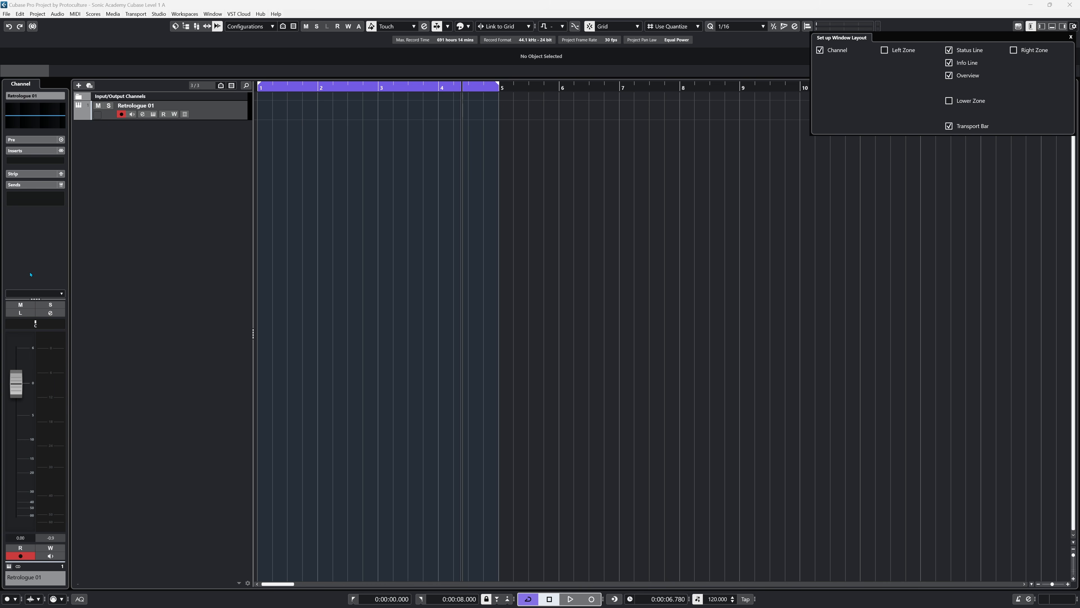
{"action": "left_click", "coordinate": [38, 233]}
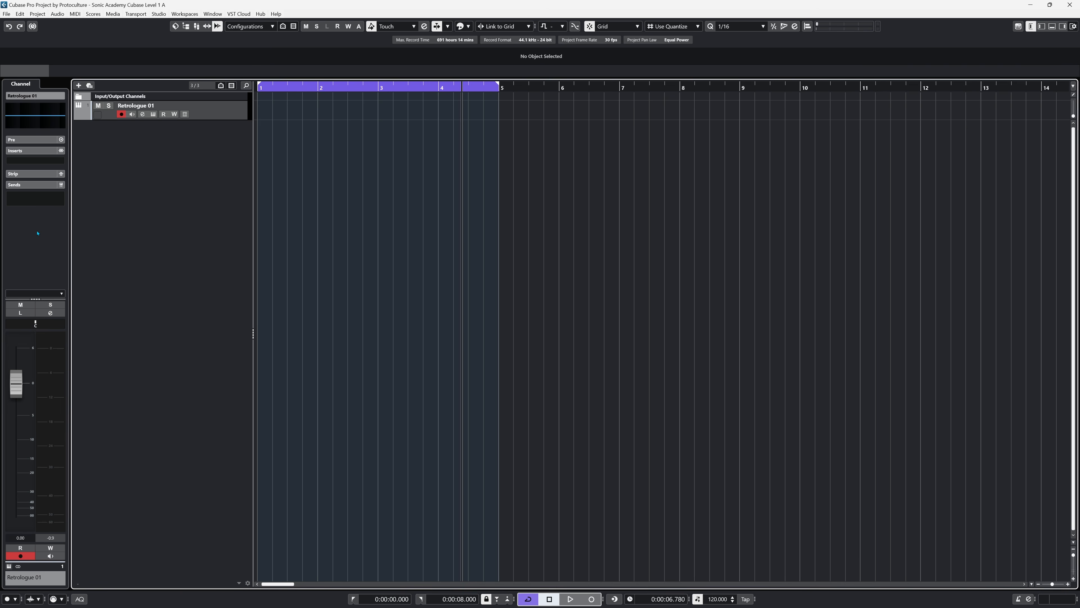
- Review which sections the channel strip can show, including Routing and EQ, leaving the selection unchanged
{"action": "right_click", "coordinate": [38, 233]}
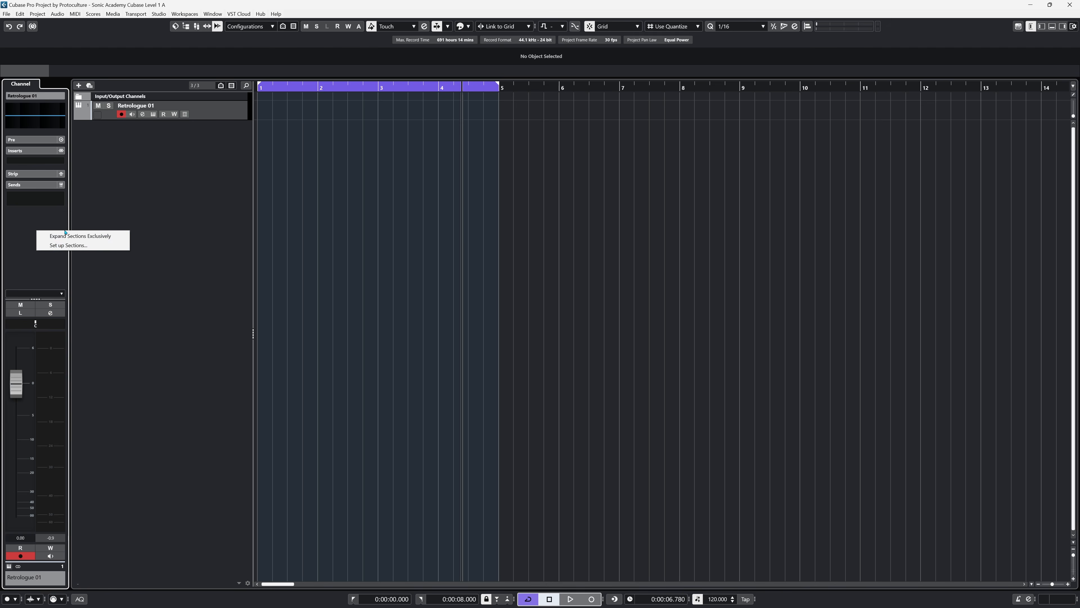
{"action": "left_click", "coordinate": [65, 246]}
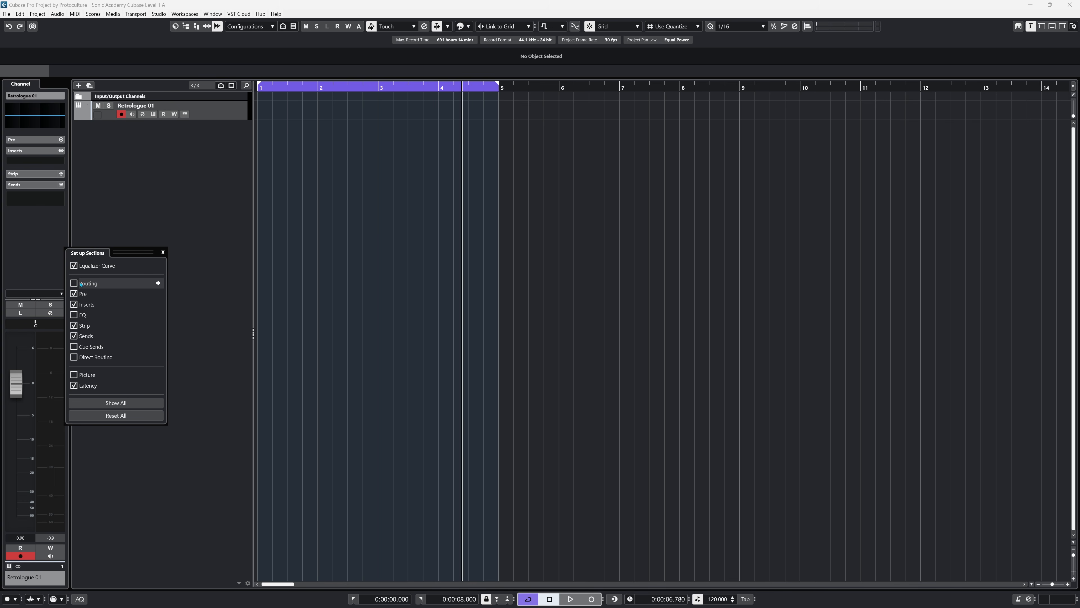
{"action": "left_click", "coordinate": [72, 283]}
{"action": "left_click", "coordinate": [72, 284]}
{"action": "left_click", "coordinate": [74, 316]}
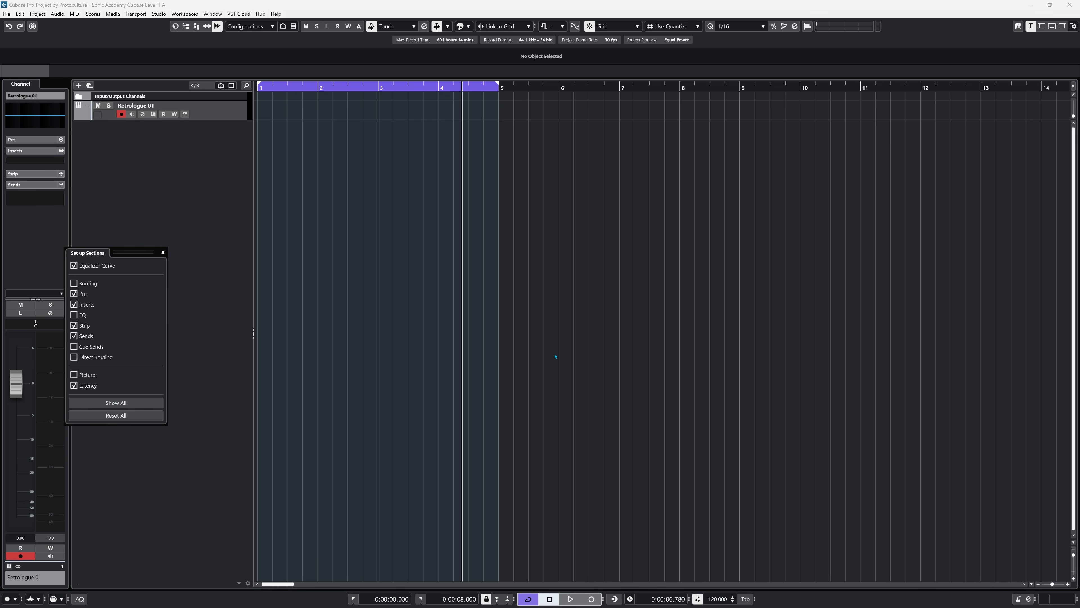
{"action": "left_click", "coordinate": [622, 357]}
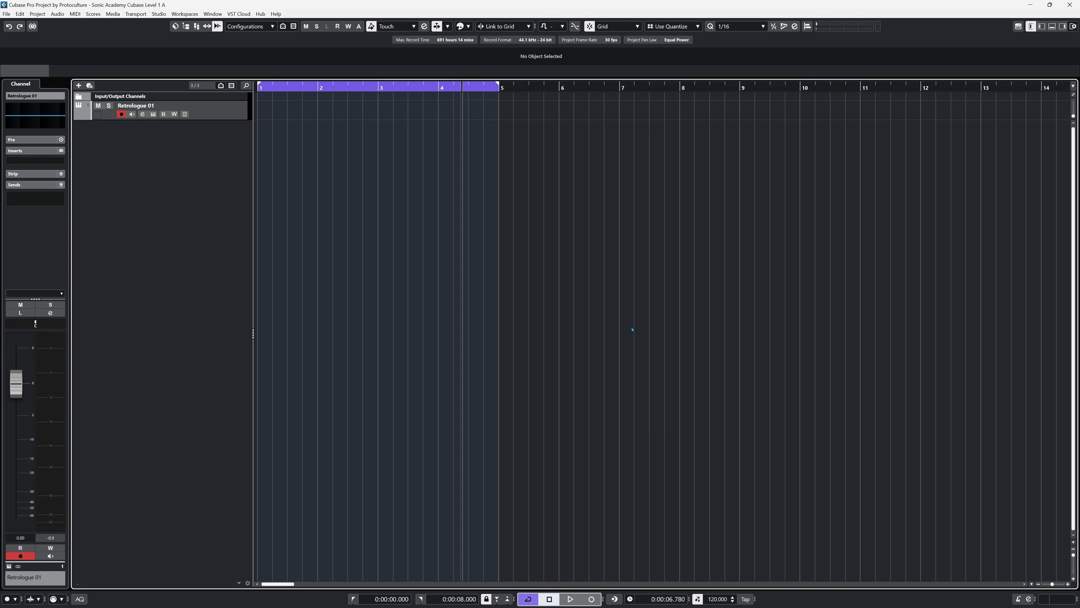
- Show the left zone and review the section setup of the Inspector, closing it without changes
{"action": "left_click", "coordinate": [1042, 27]}
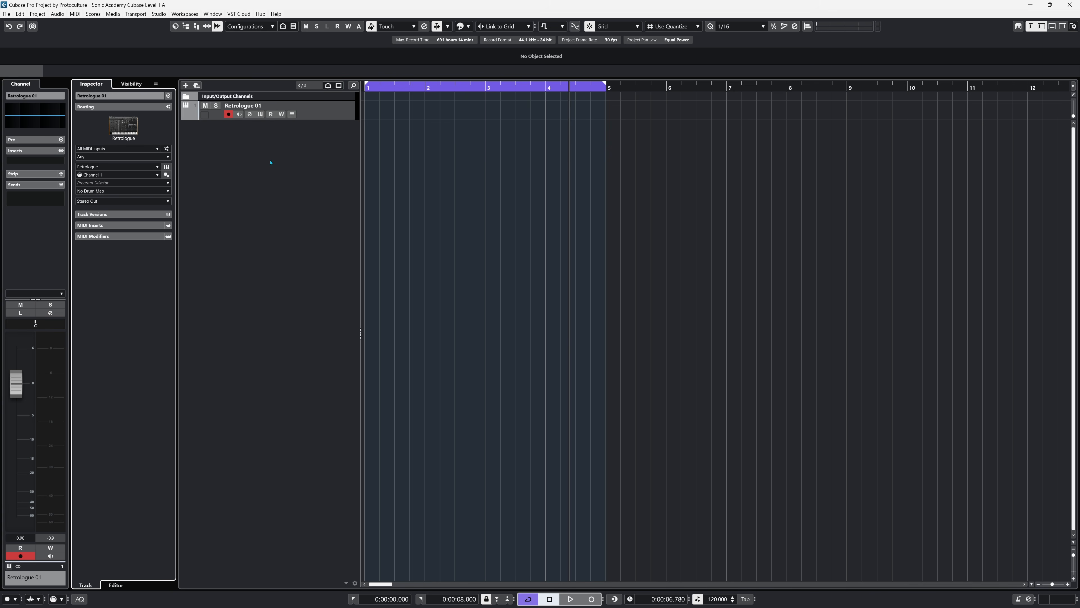
{"action": "right_click", "coordinate": [115, 282]}
{"action": "left_click", "coordinate": [119, 356]}
{"action": "right_click", "coordinate": [90, 299]}
{"action": "left_click", "coordinate": [128, 299]}
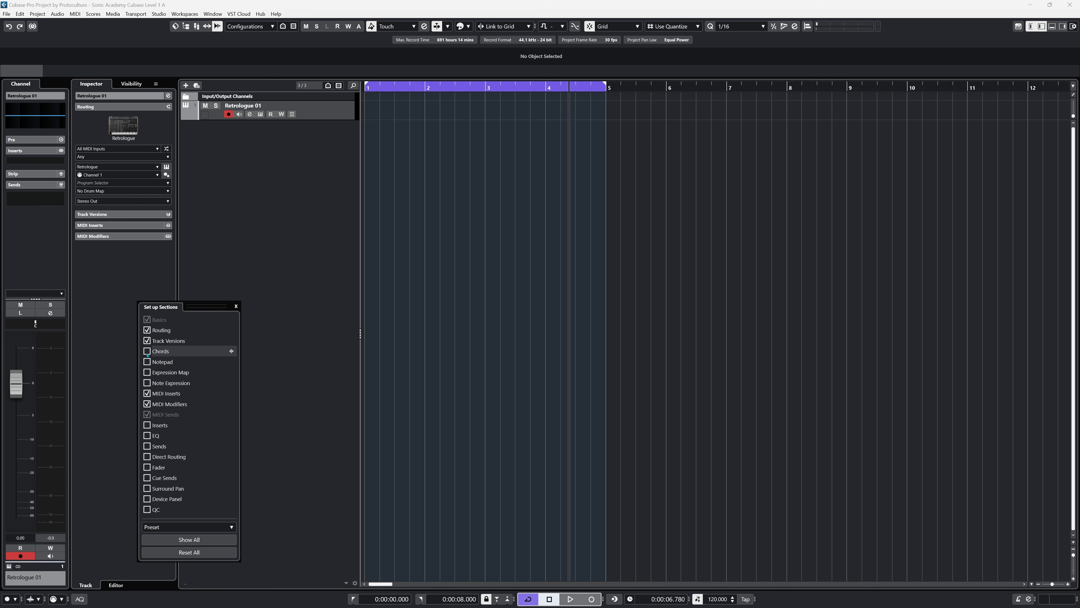
{"action": "left_click", "coordinate": [271, 259]}
- Show the right zone and view its VST instrument rack and media browser
{"action": "left_click", "coordinate": [1063, 26]}
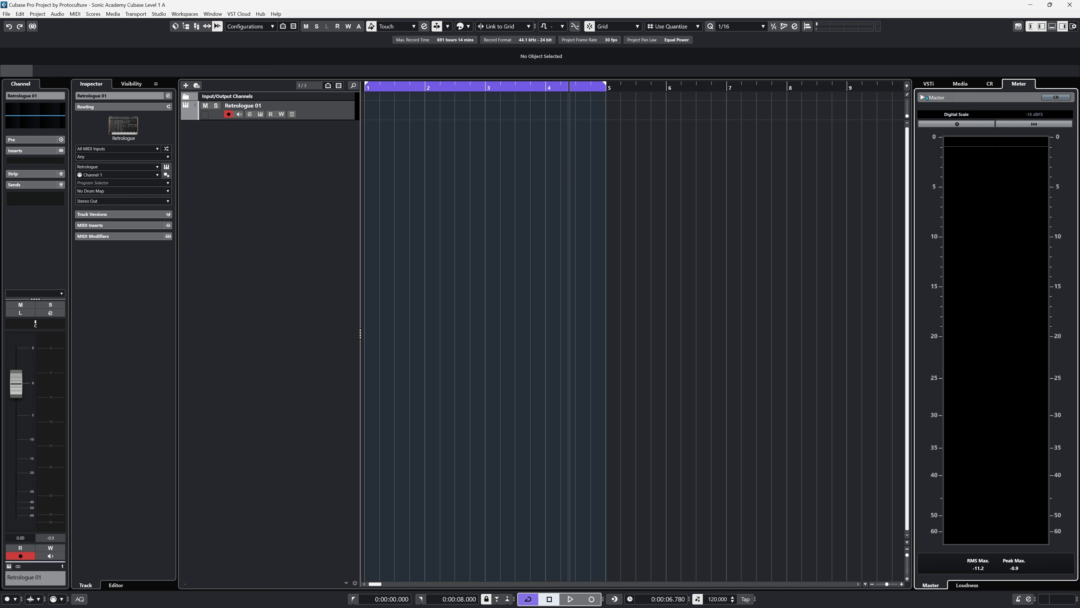
{"action": "left_click", "coordinate": [929, 83]}
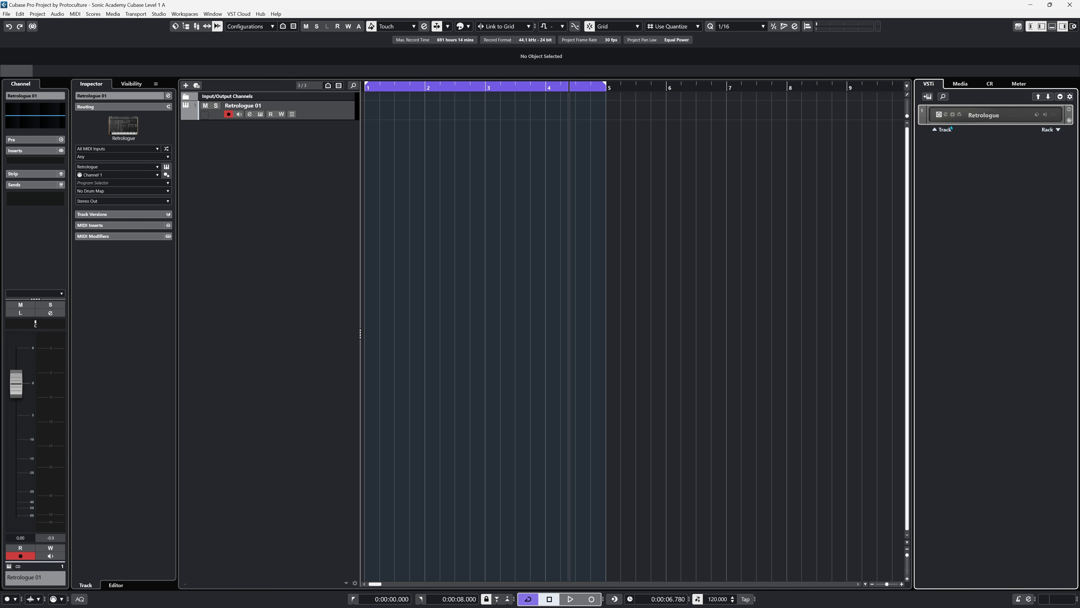
{"action": "left_click", "coordinate": [960, 87]}
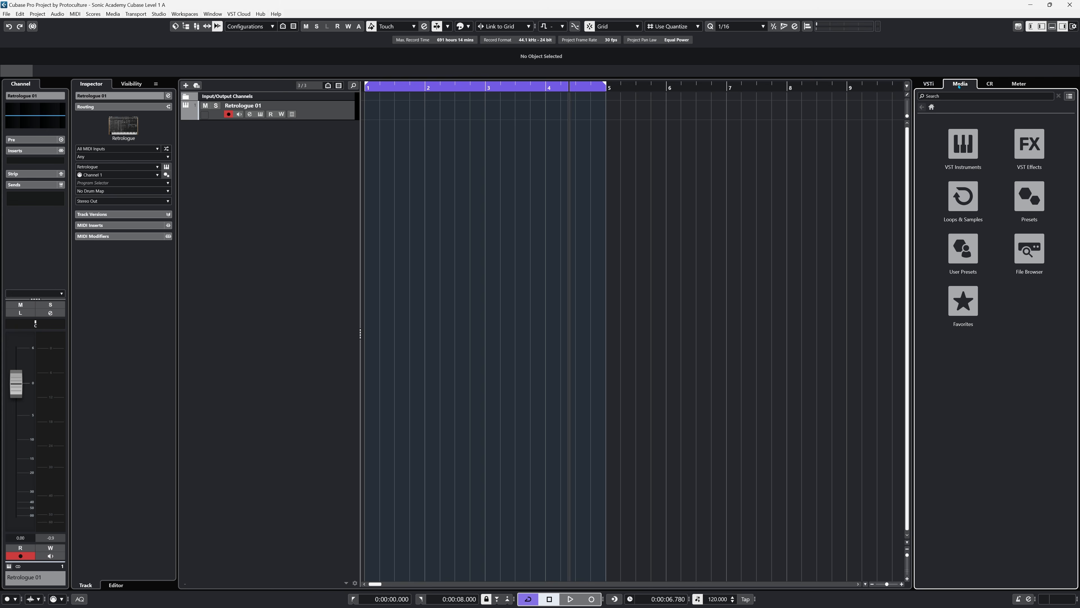
- Add a Kick 2 x64 instrument track from the VST Instruments in the media browser and close its plug-in window
{"action": "left_click", "coordinate": [963, 145]}
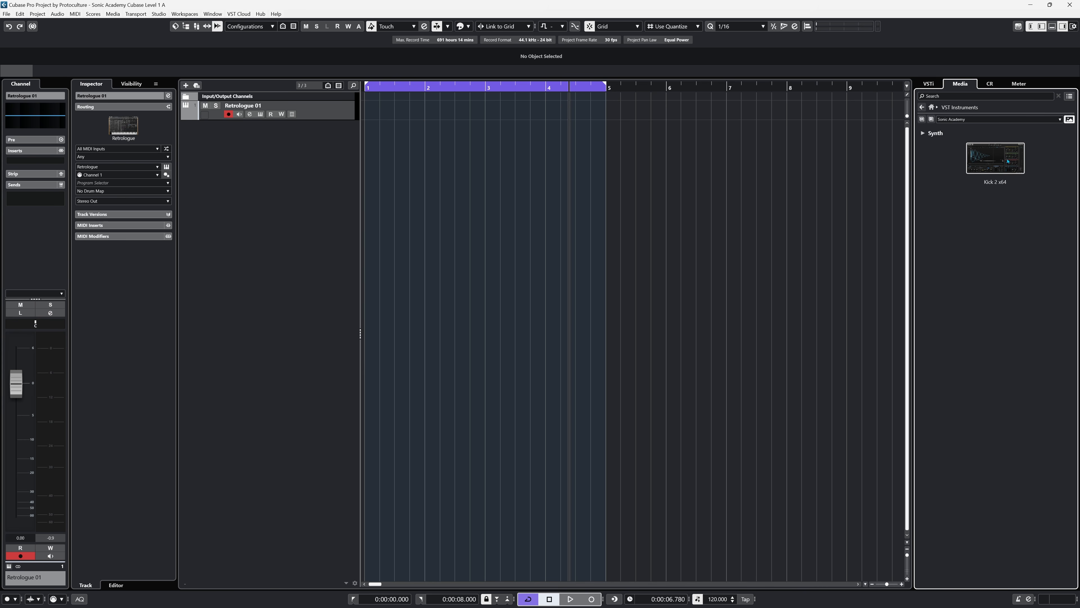
{"action": "left_click_drag", "start_coordinate": [997, 182], "coordinate": [334, 279]}
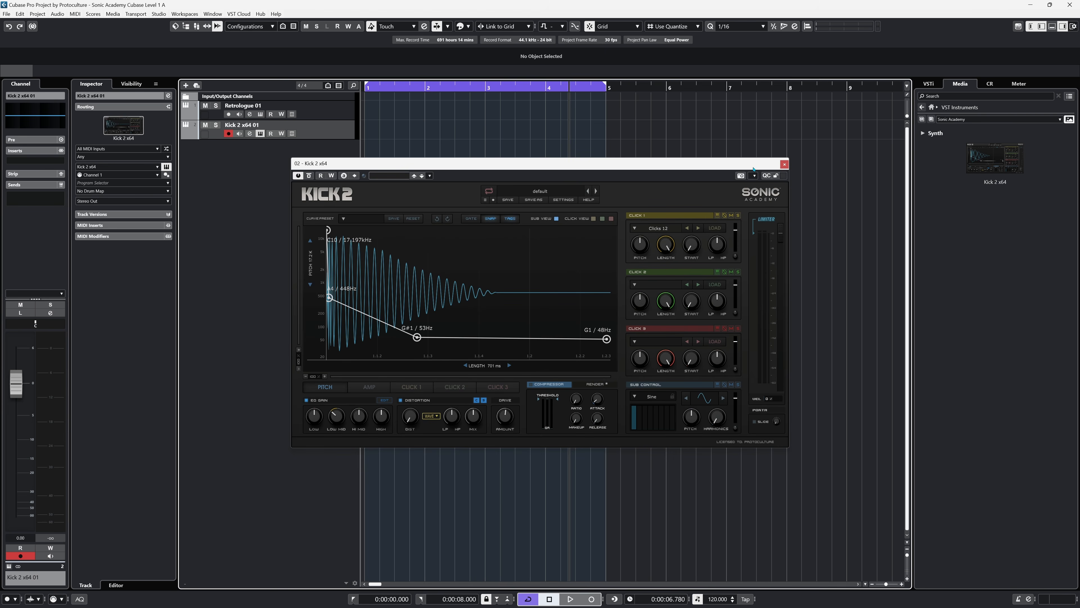
{"action": "left_click", "coordinate": [785, 164]}
- Switch the VST instrument list to the Default collection and browse its instruments
{"action": "left_click", "coordinate": [1042, 119]}
{"action": "left_click", "coordinate": [987, 128]}
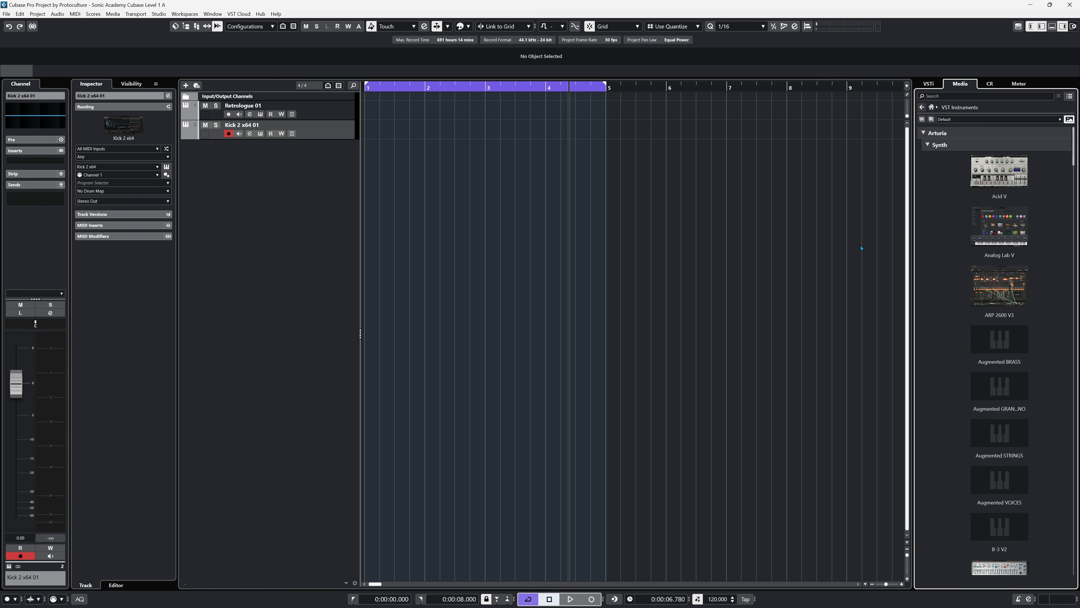
{"action": "scroll", "coordinate": [1000, 285], "scroll_direction": "down", "scroll_amount": 10}
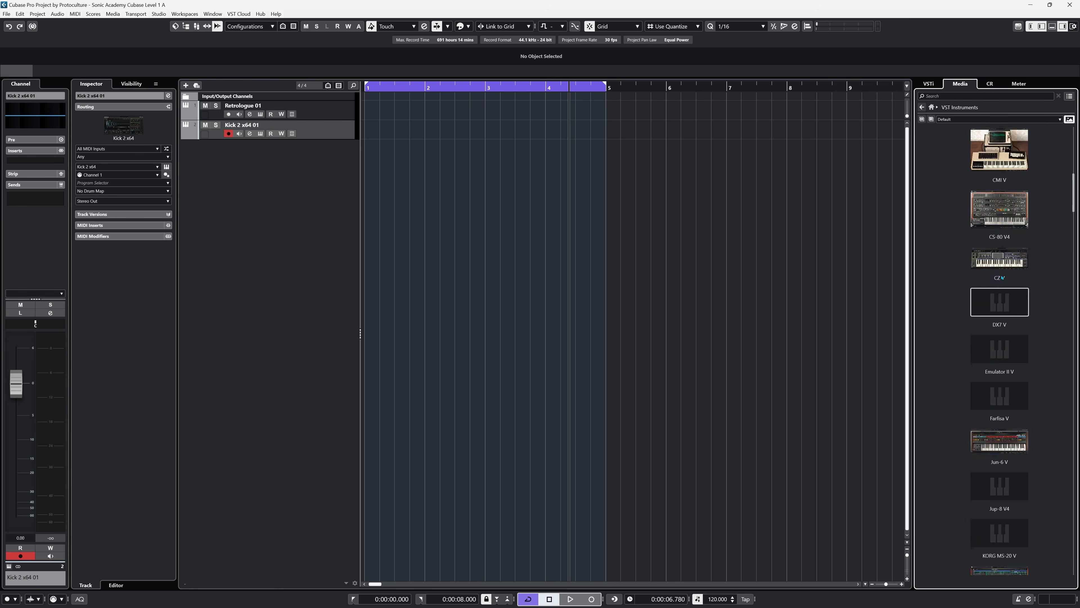
{"action": "scroll", "coordinate": [1003, 277], "scroll_direction": "up", "scroll_amount": 4}
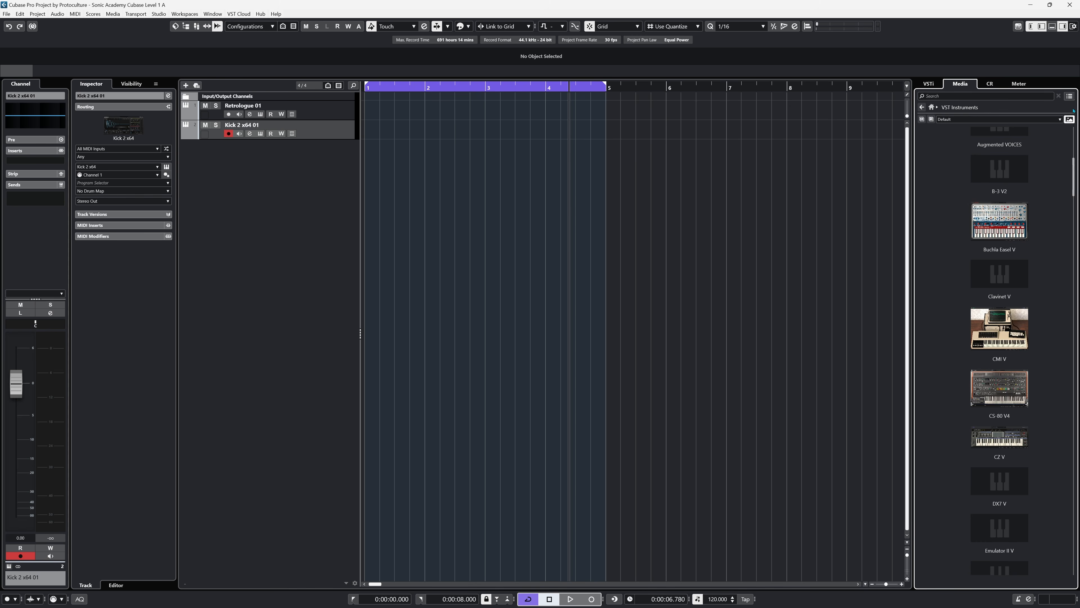
- Insert the Bitcrusher effect on the Kick 2 track from VST Effects, view the channel settings, and close both windows
{"action": "left_click", "coordinate": [1029, 144]}
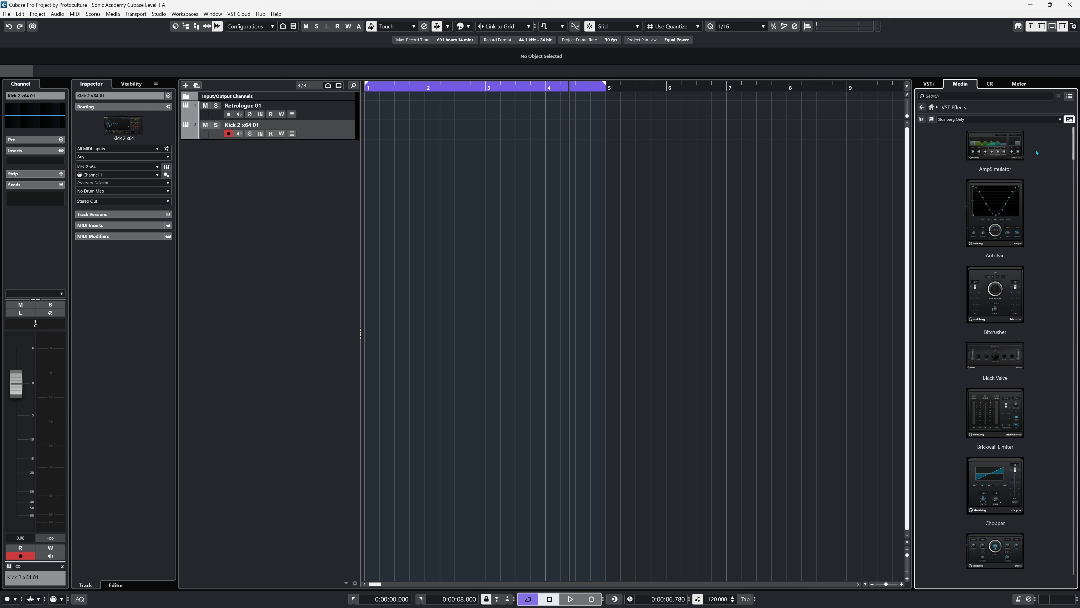
{"action": "left_click_drag", "start_coordinate": [1002, 321], "coordinate": [328, 137]}
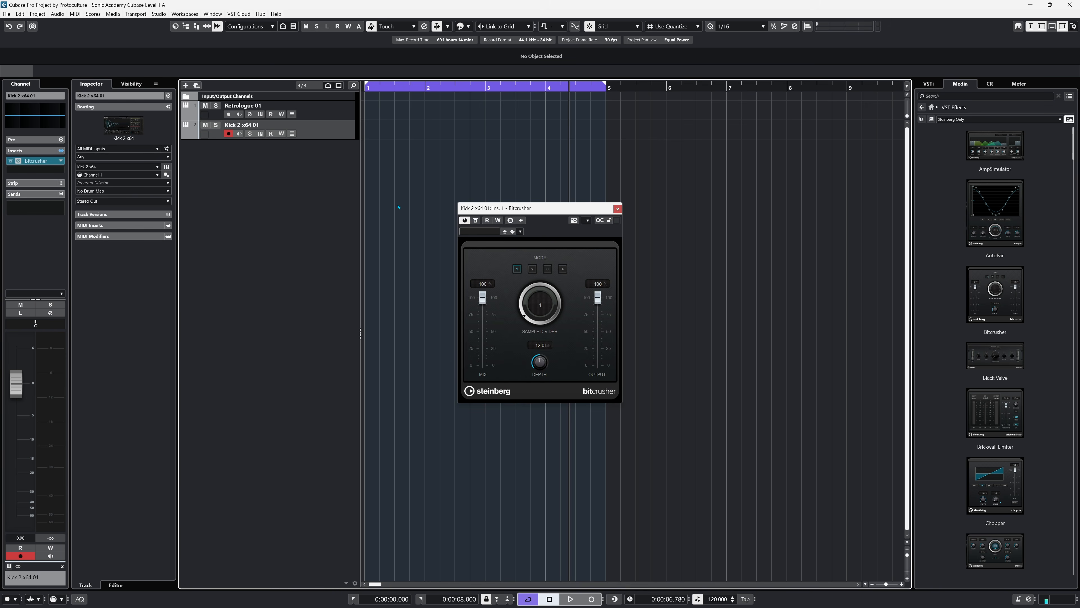
{"action": "left_click", "coordinate": [250, 133]}
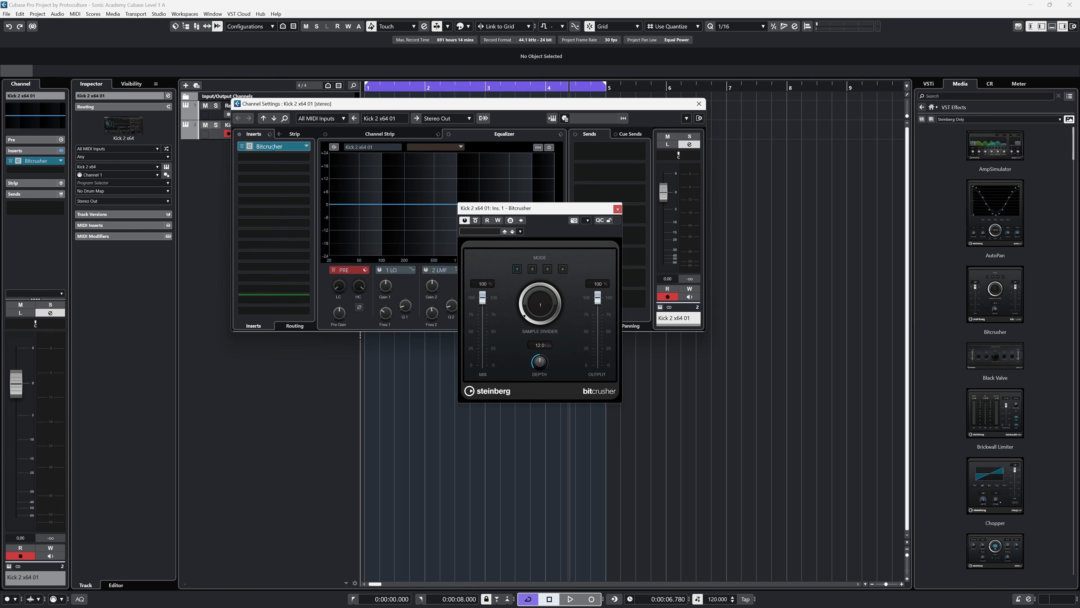
{"action": "left_click", "coordinate": [618, 208]}
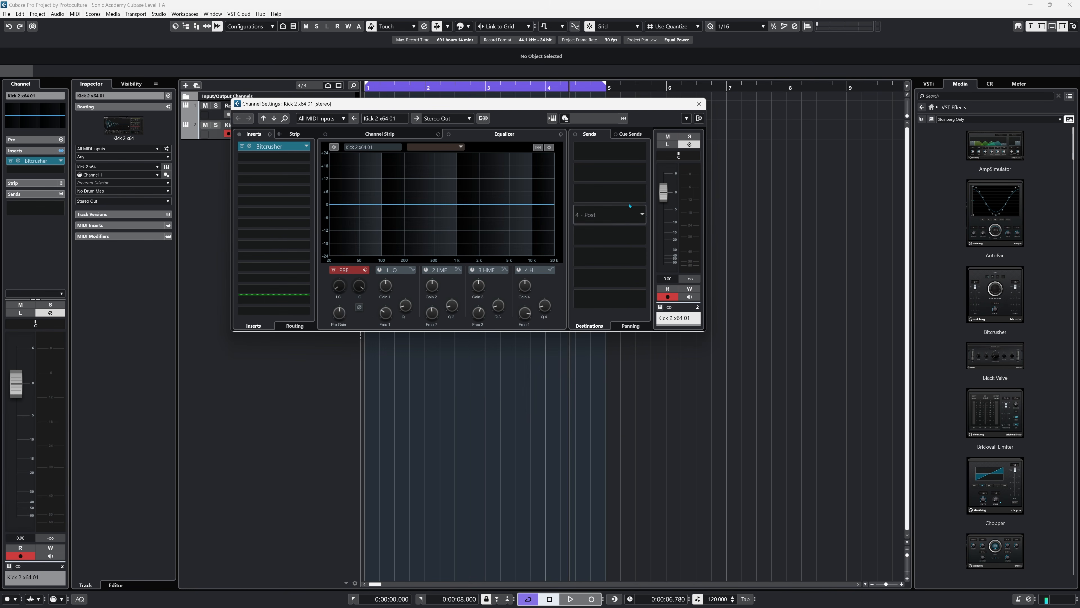
{"action": "left_click", "coordinate": [699, 104]}
- View the Favorites section of the media browser and return to its home page
{"action": "left_click", "coordinate": [932, 106]}
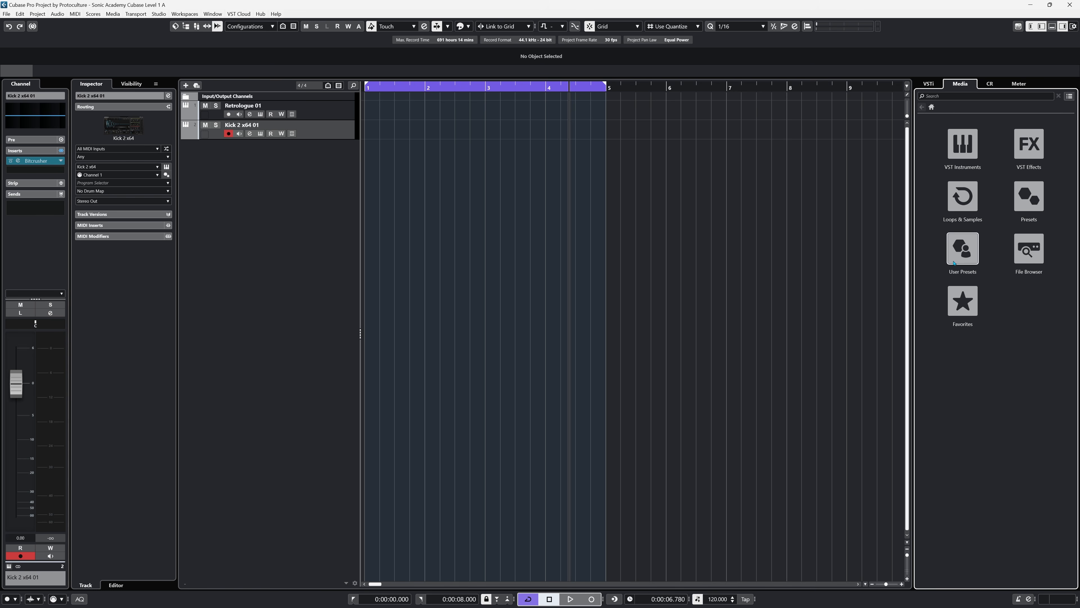
{"action": "left_click", "coordinate": [963, 310]}
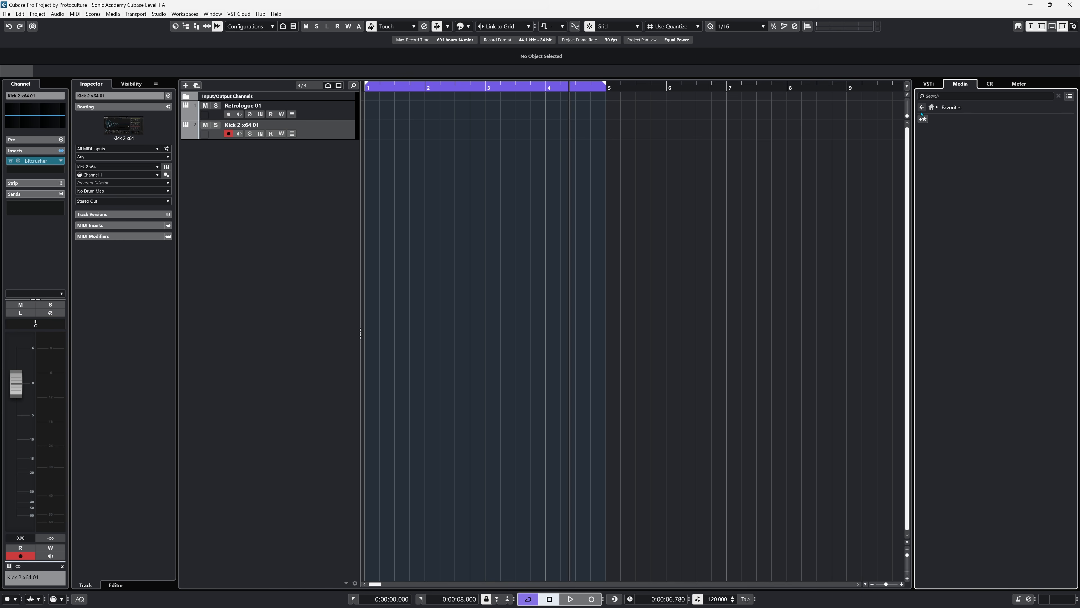
{"action": "left_click", "coordinate": [932, 107]}
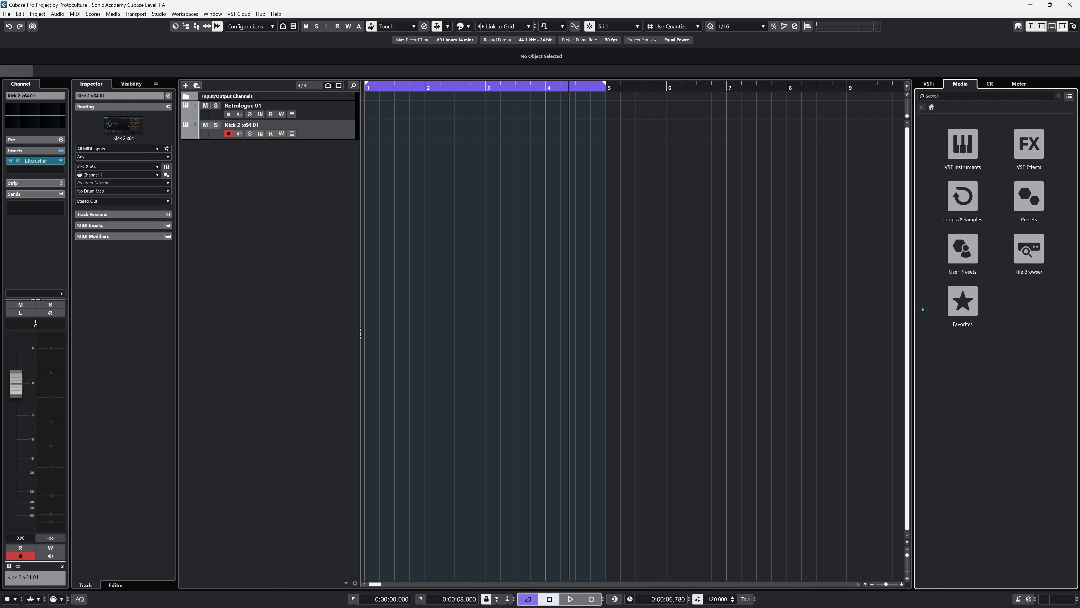
- Add the Sonic Academy Level 1 folder on the E: (Samples) drive as a favorite from the File Browser
{"action": "left_click", "coordinate": [1029, 249]}
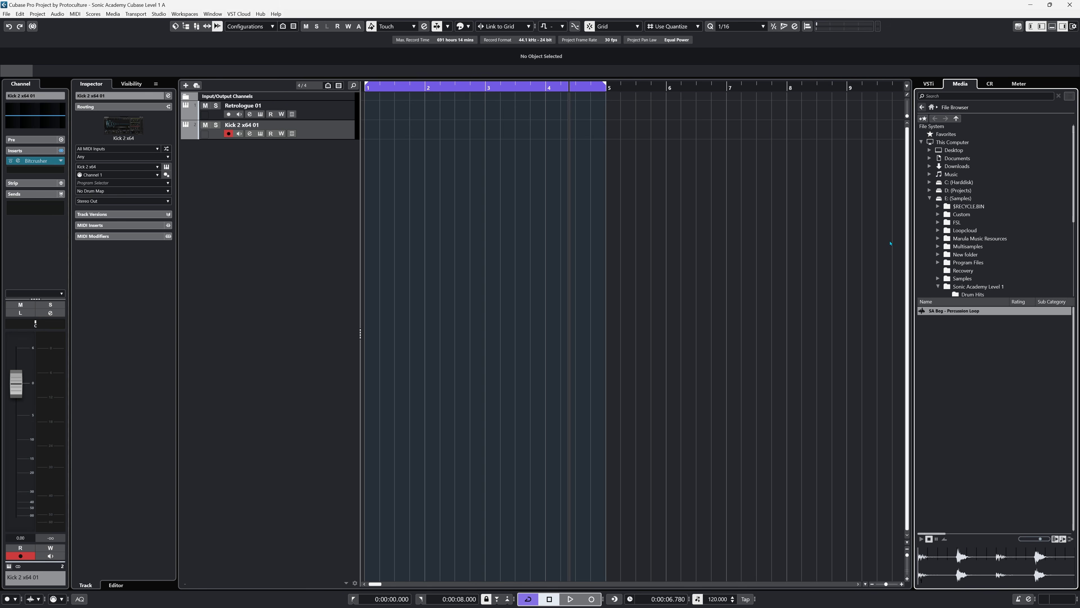
{"action": "scroll", "coordinate": [982, 222], "scroll_direction": "down", "scroll_amount": 5}
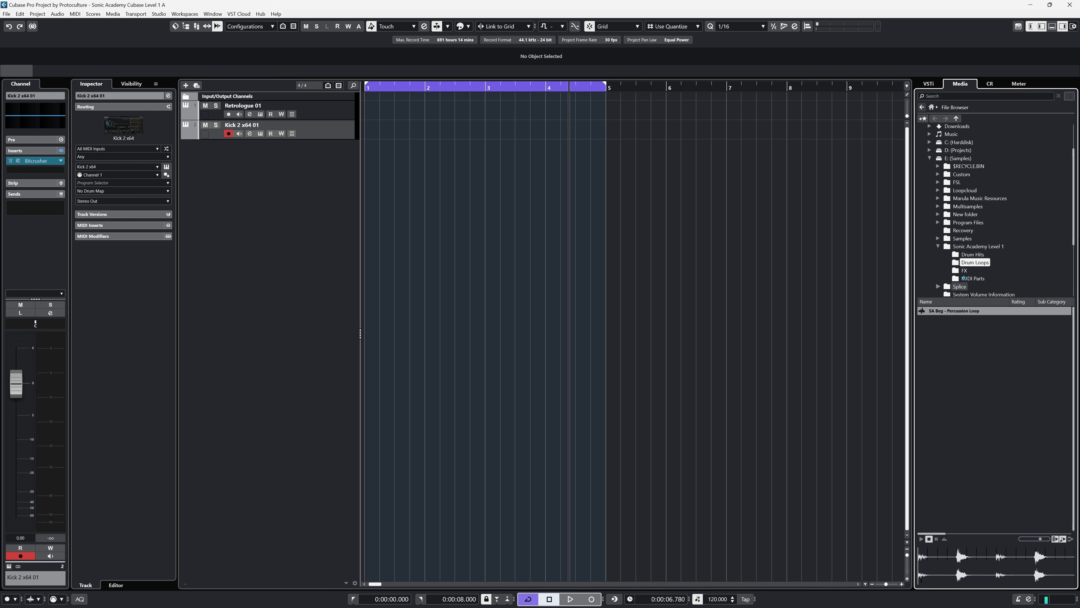
{"action": "left_click", "coordinate": [989, 249]}
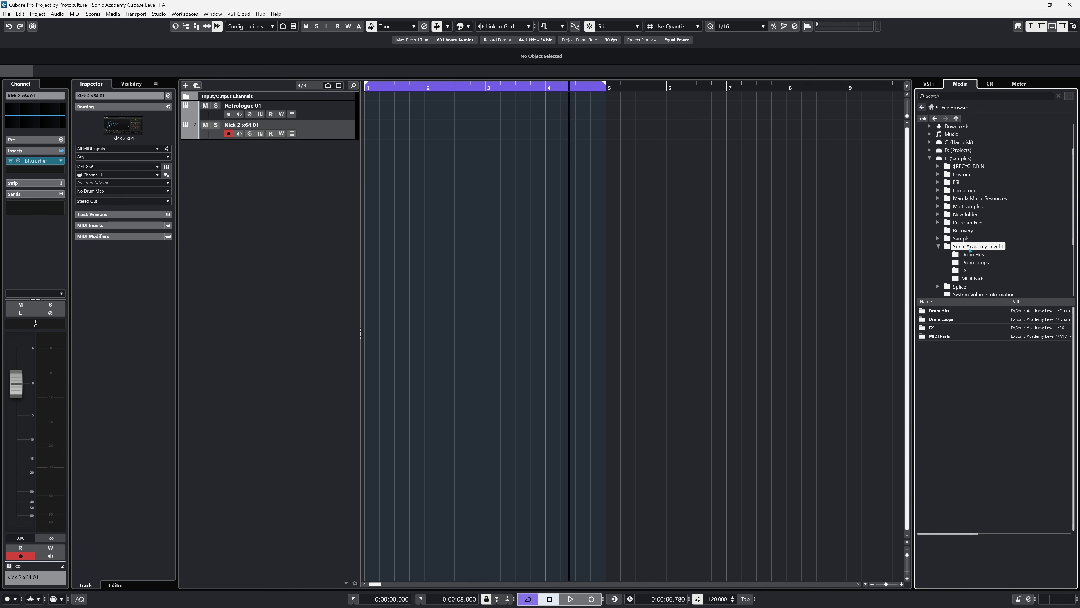
{"action": "right_click", "coordinate": [991, 248]}
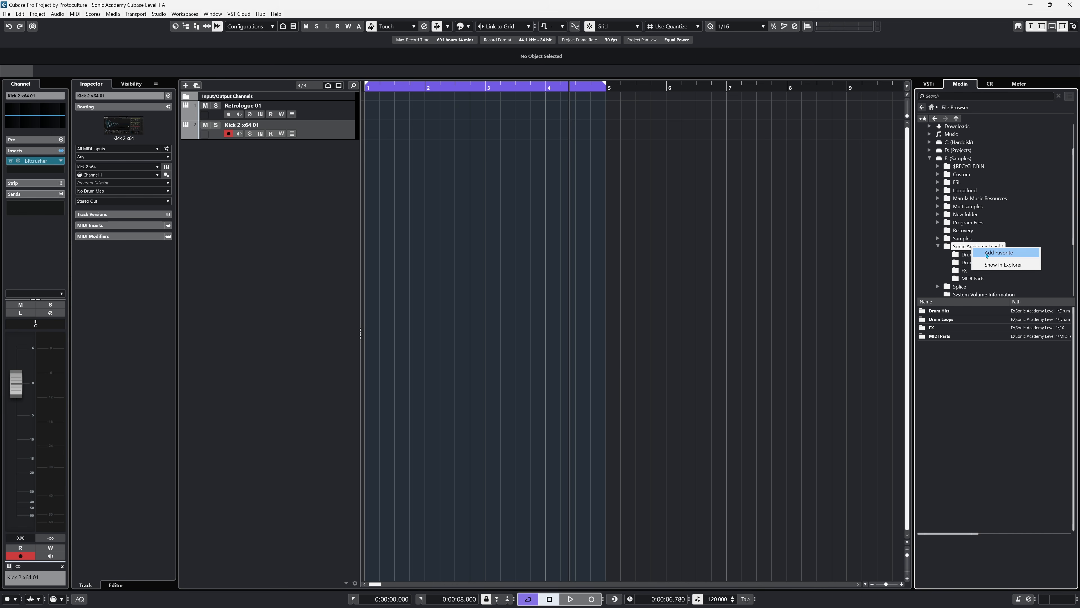
{"action": "left_click", "coordinate": [1021, 252]}
{"action": "left_click", "coordinate": [644, 383]}
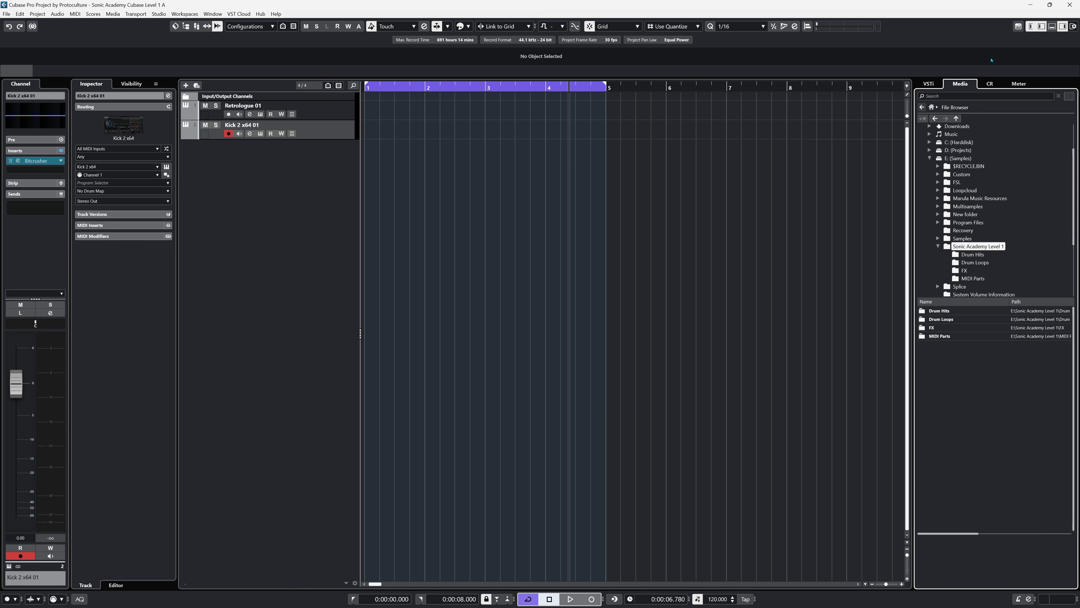
- Open the Sonic Academy Level 1 folder from the media browser's Favorites to view its files
{"action": "left_click", "coordinate": [931, 107]}
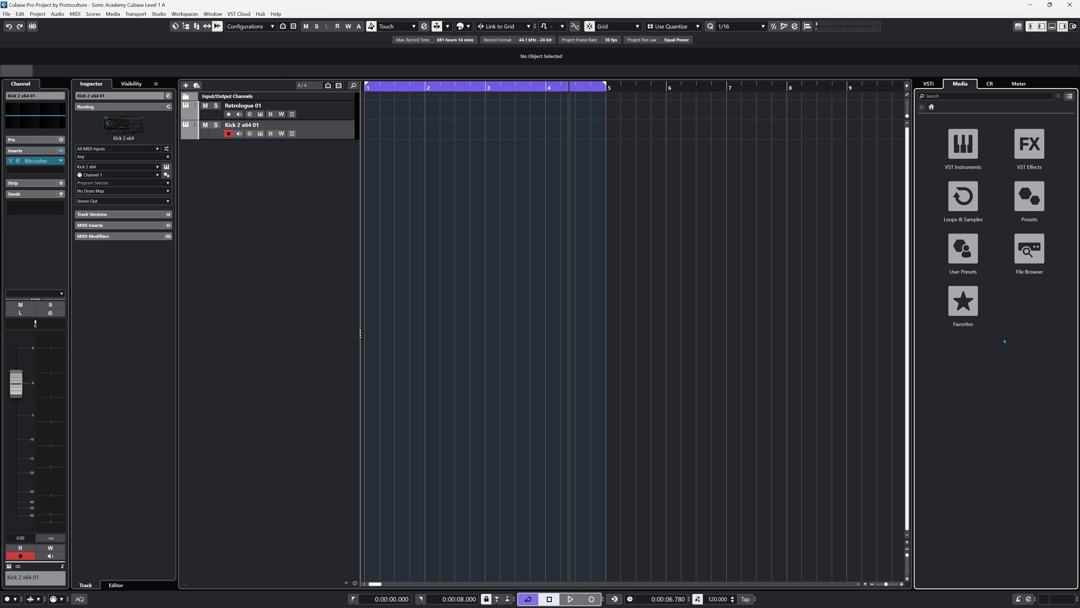
{"action": "left_click", "coordinate": [958, 310]}
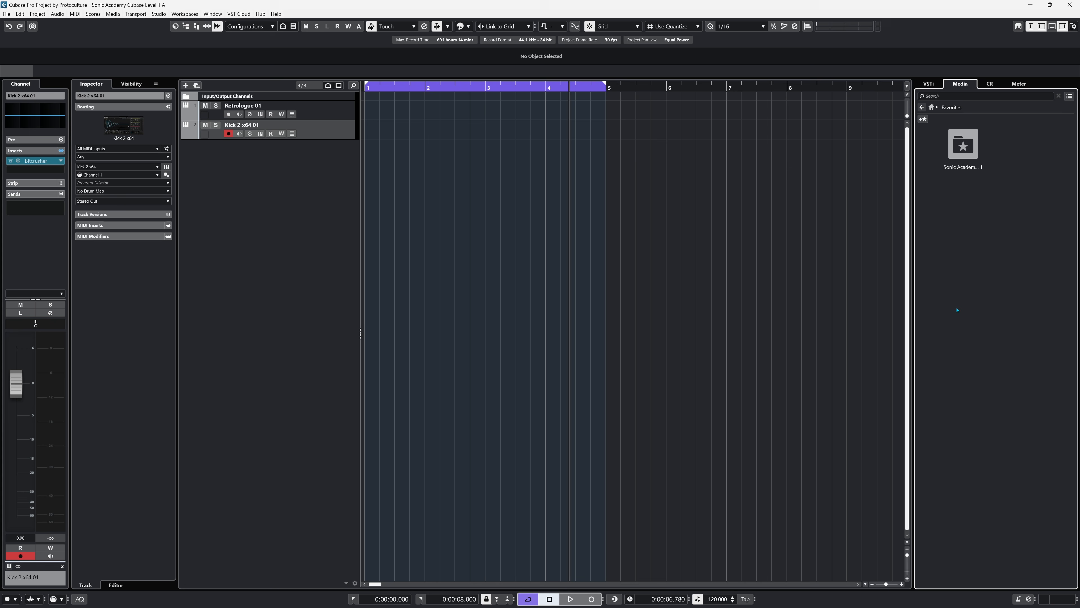
{"action": "left_click", "coordinate": [967, 156]}
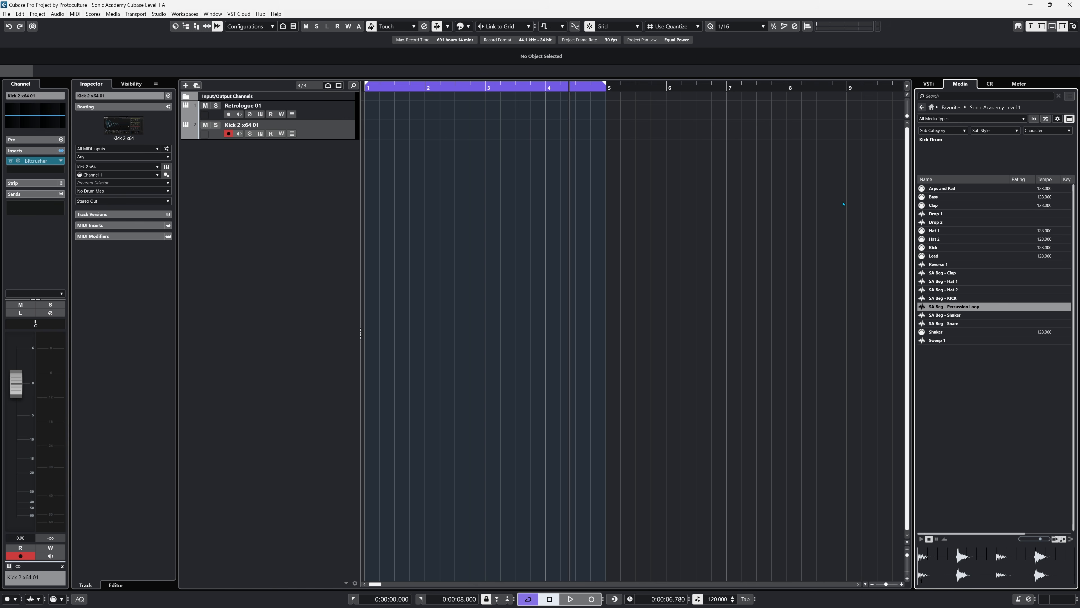
- View the Control Room and switch its downmix preset to Mono and back to Stereo
{"action": "left_click", "coordinate": [990, 84]}
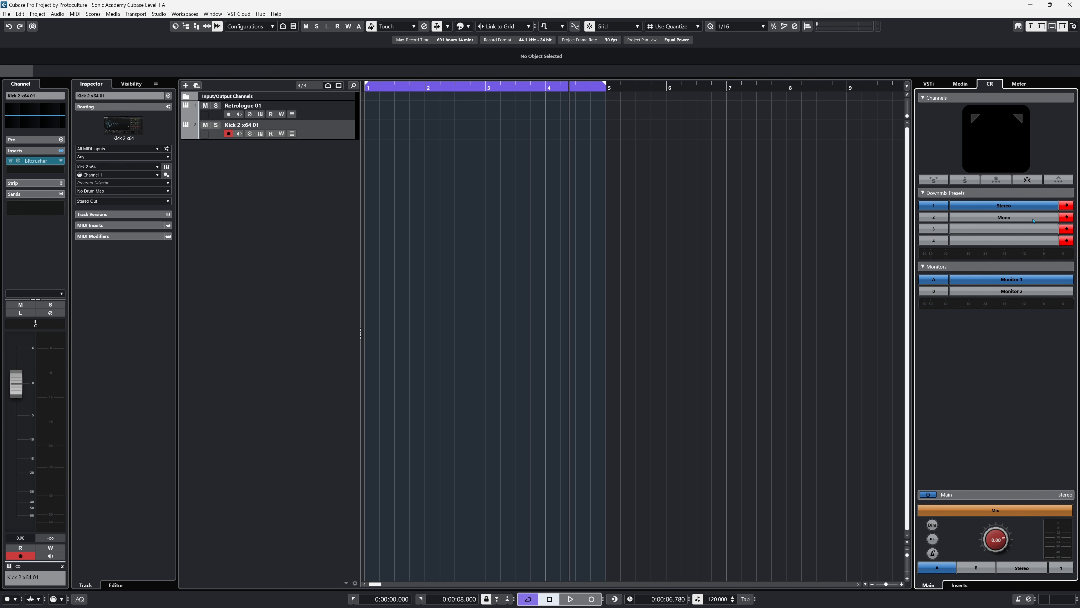
{"action": "left_click", "coordinate": [990, 217]}
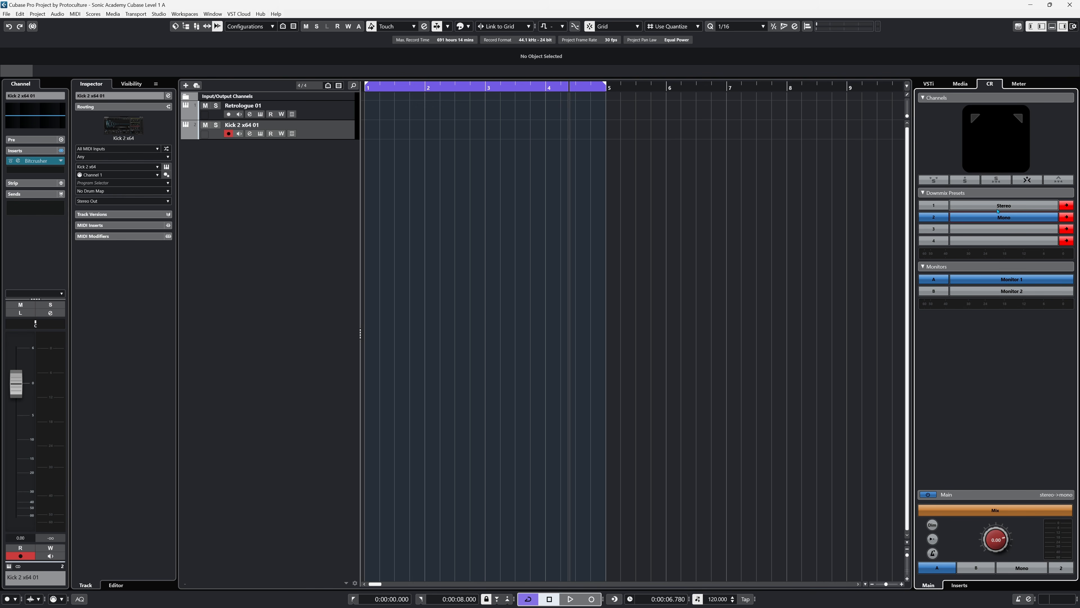
{"action": "left_click", "coordinate": [997, 207]}
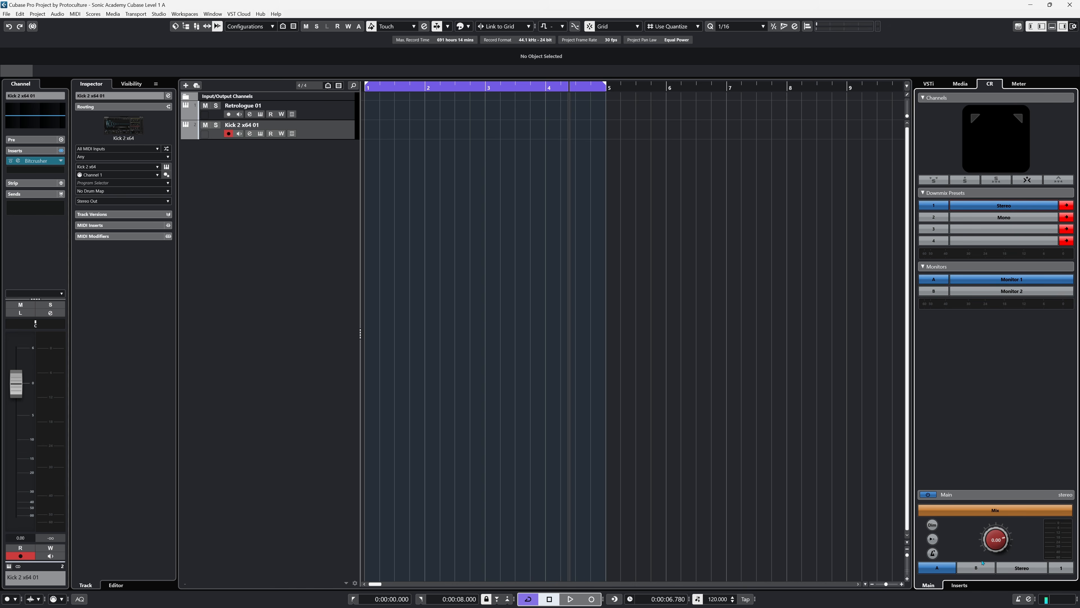
- Load SuperVision into the first insert slot of the Control Room's Monitor 1 and close the plug-in window
{"action": "left_click", "coordinate": [958, 586]}
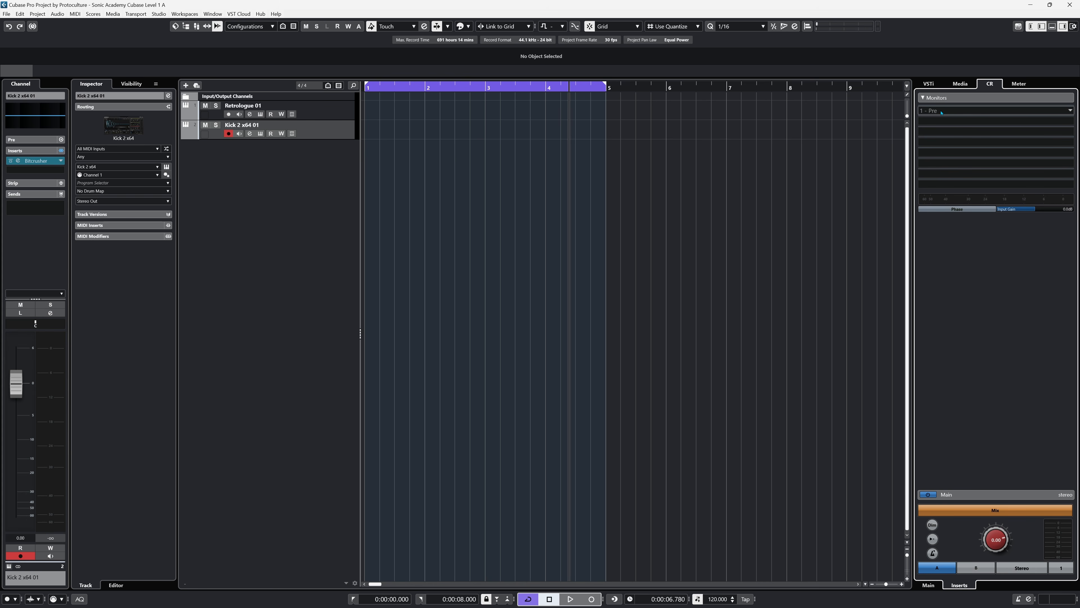
{"action": "left_click", "coordinate": [942, 111]}
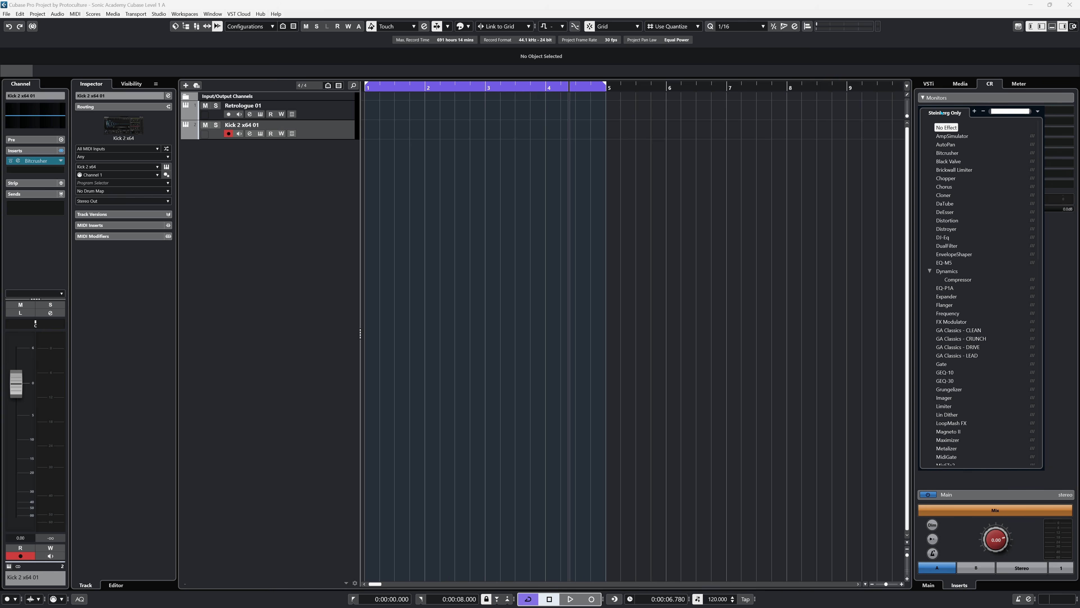
{"action": "type", "text": "v"}
{"action": "left_click", "coordinate": [949, 229]}
{"action": "left_click_drag", "start_coordinate": [242, 302], "coordinate": [542, 189]}
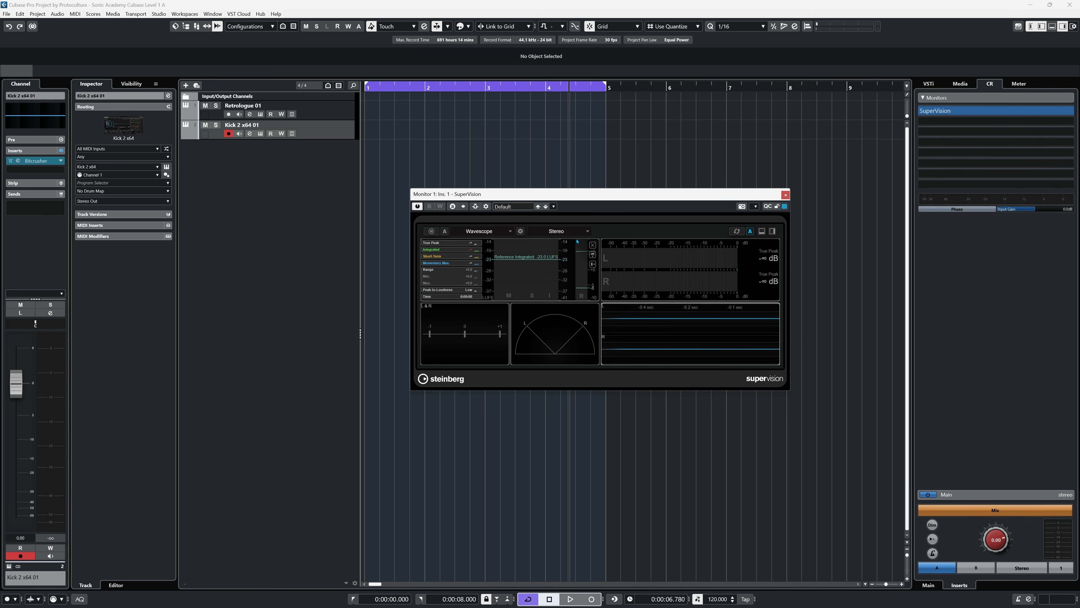
{"action": "left_click", "coordinate": [786, 195]}
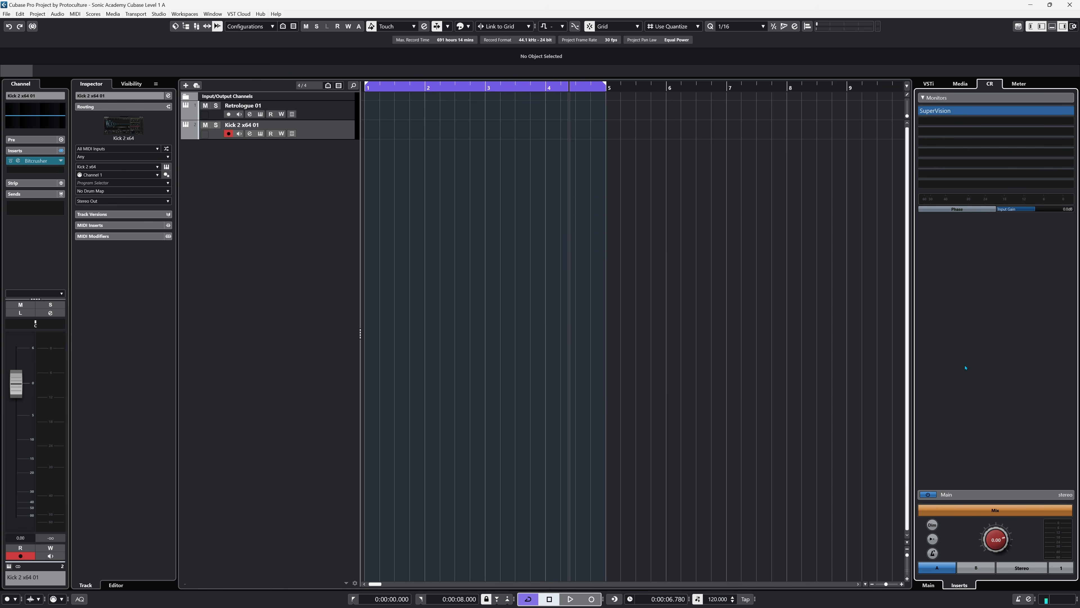
- Show the Master meter in the right zone and open the lower zone with the MixConsole
{"action": "left_click", "coordinate": [1018, 84]}
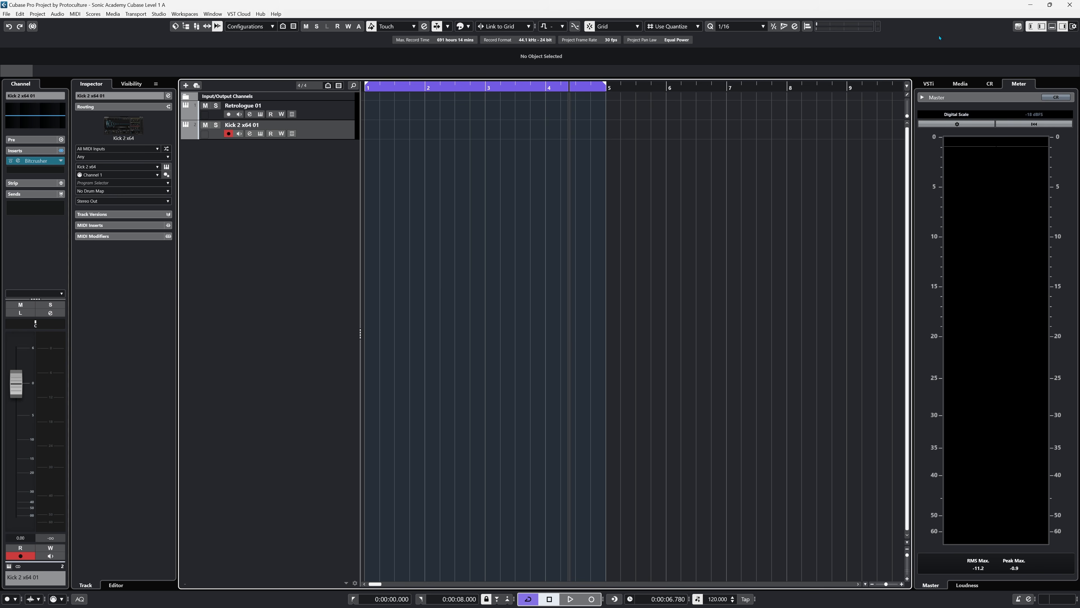
{"action": "key", "text": "ctrl+alt+e"}
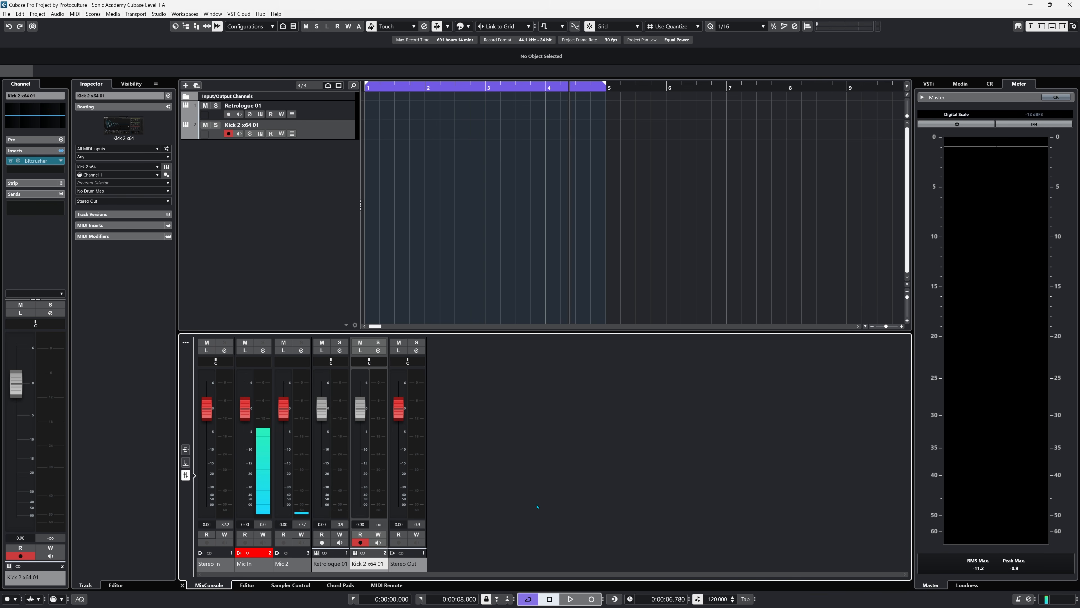
{"action": "left_click", "coordinate": [583, 476]}
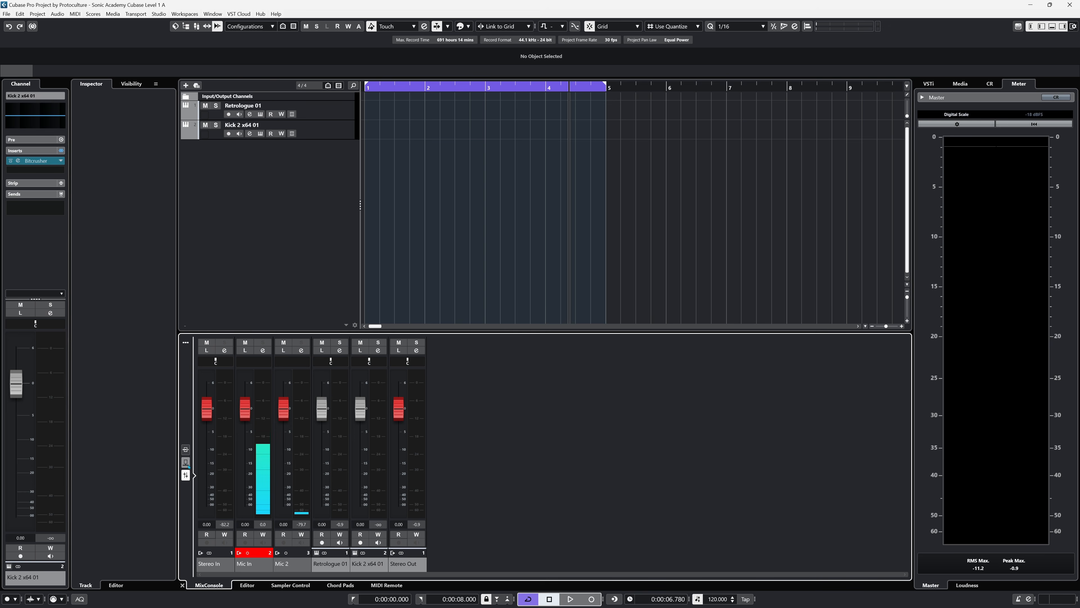
- View the inserts and sends pages of the lower-zone MixConsole, return to the faders, and briefly show its toolbar
{"action": "left_click", "coordinate": [185, 449]}
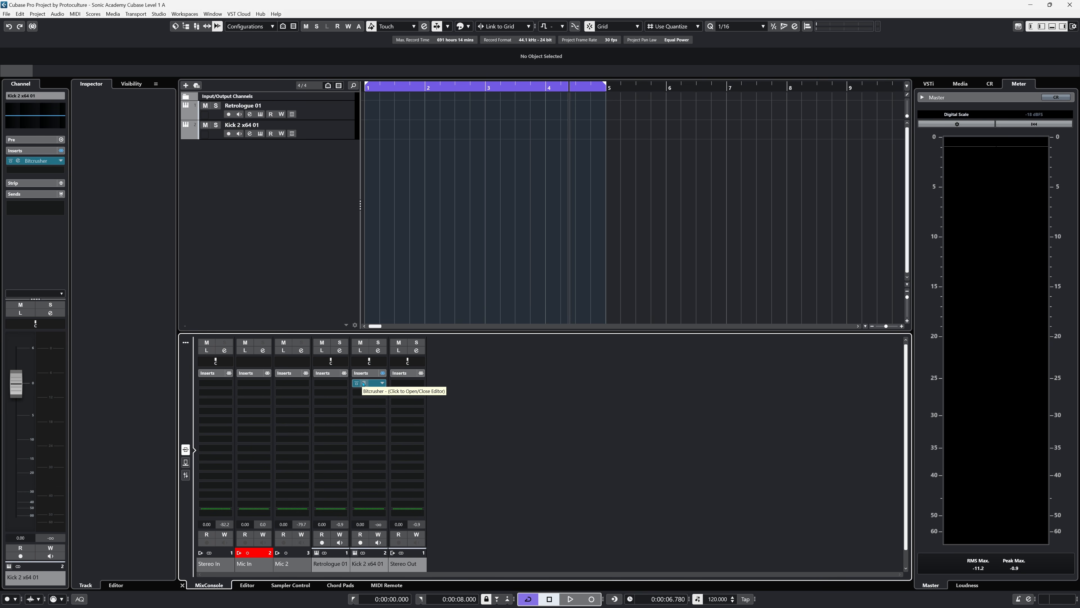
{"action": "left_click", "coordinate": [185, 462]}
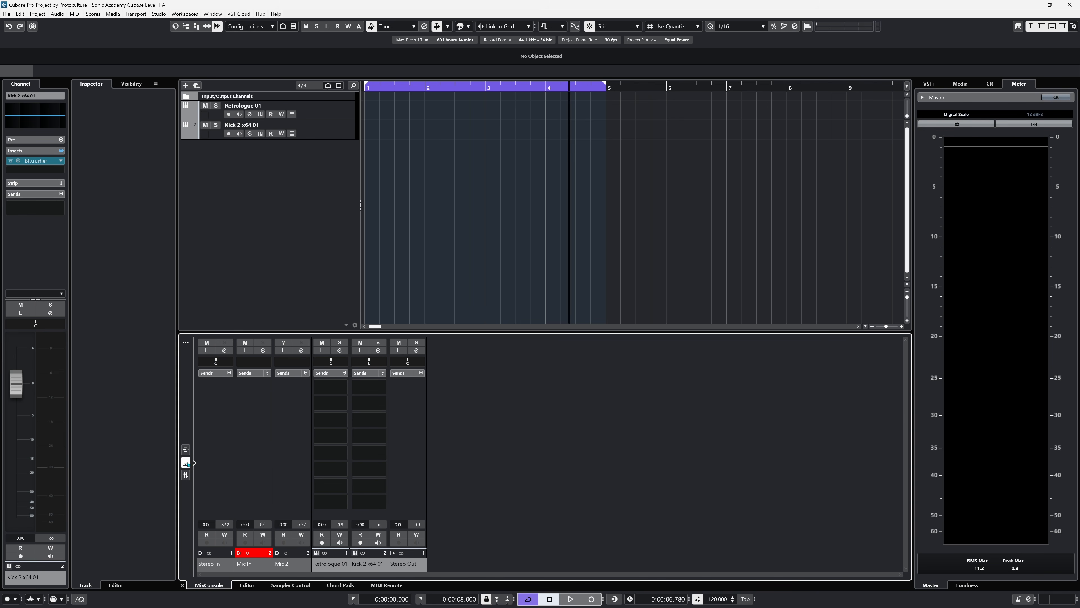
{"action": "left_click", "coordinate": [186, 475]}
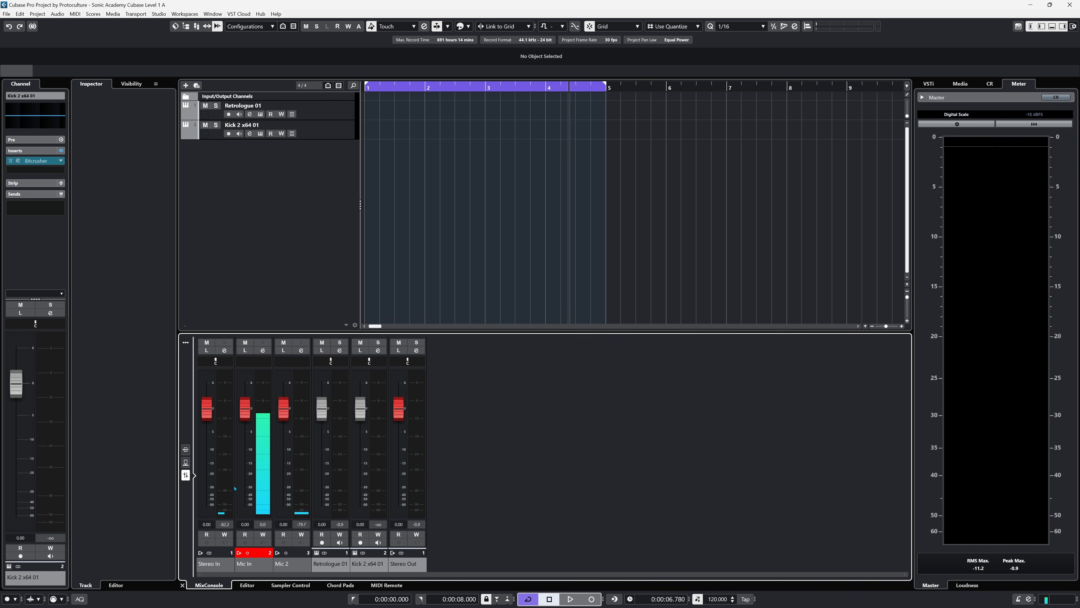
{"action": "left_click", "coordinate": [185, 342]}
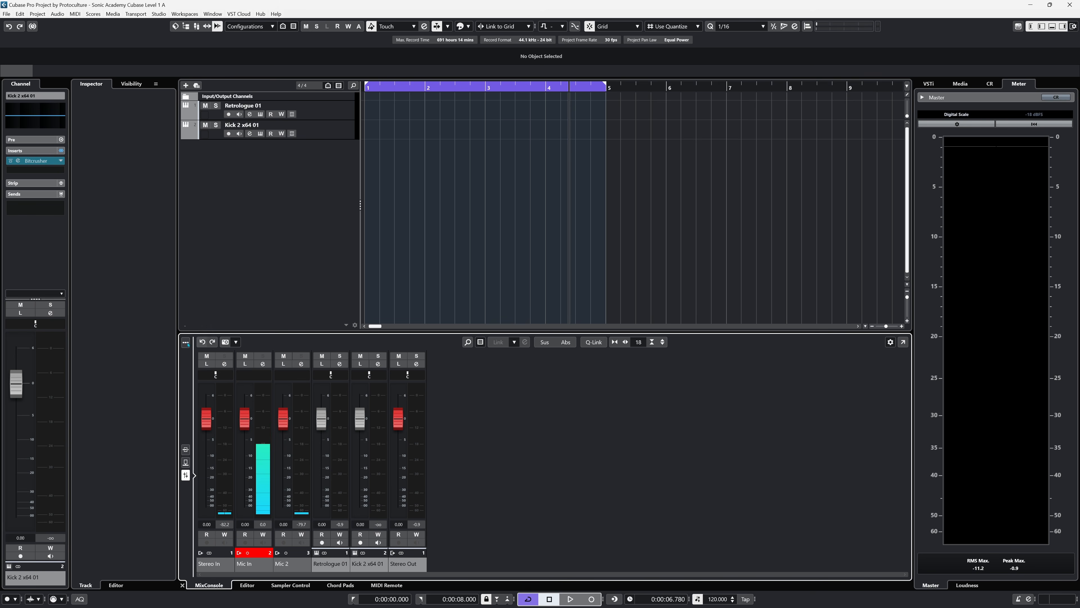
{"action": "left_click", "coordinate": [186, 343]}
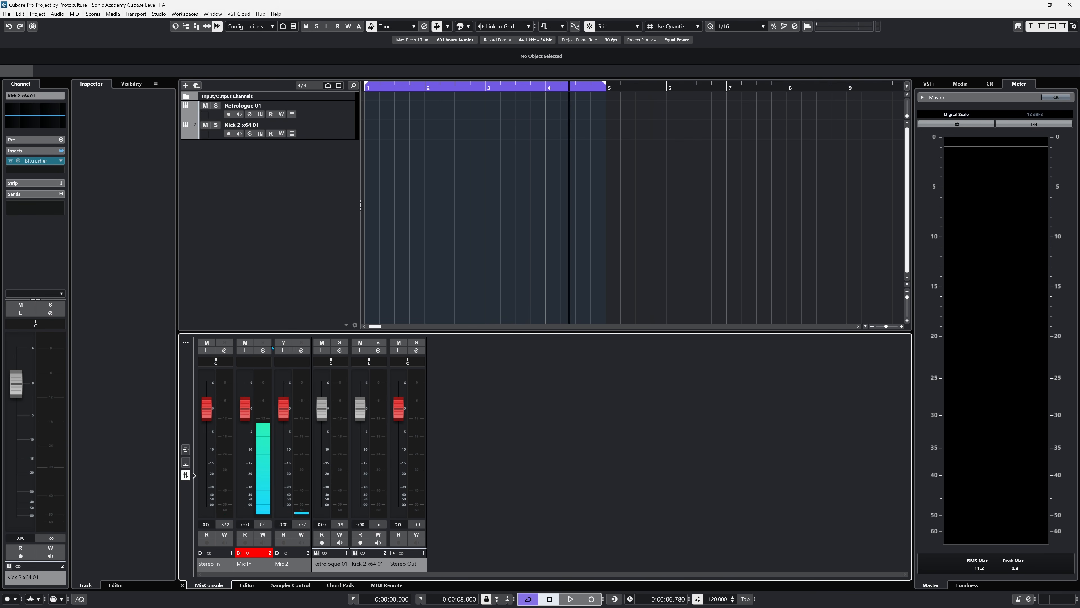
- Show the lower zone's Editor and create an empty part between the locators on the Kick 2 track, from bar 1 to 5
{"action": "left_click", "coordinate": [248, 585]}
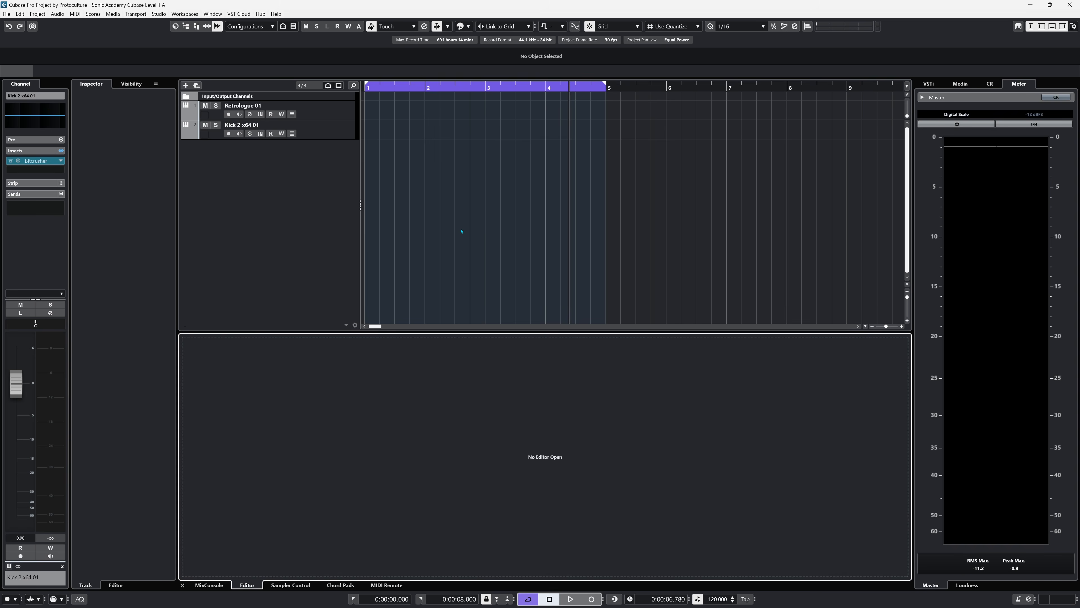
{"action": "left_click", "coordinate": [401, 146]}
{"action": "double_click", "coordinate": [430, 132]}
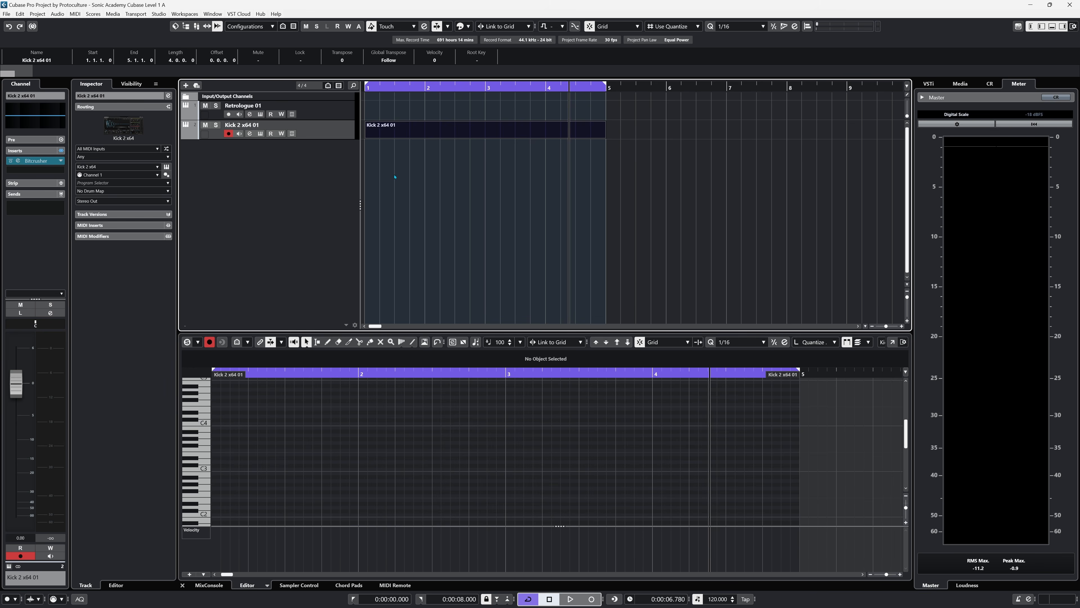
- View the Inspector's Editor sections for the Kick 2 part and with the Retrologue track selected
{"action": "left_click", "coordinate": [119, 586]}
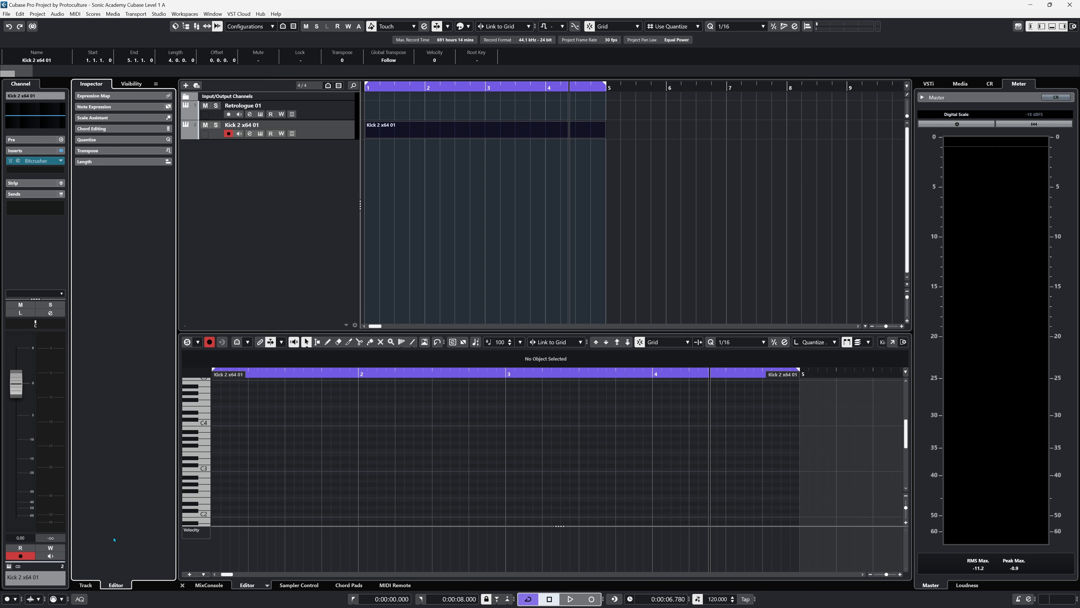
{"action": "left_click", "coordinate": [394, 150]}
{"action": "left_click", "coordinate": [310, 112]}
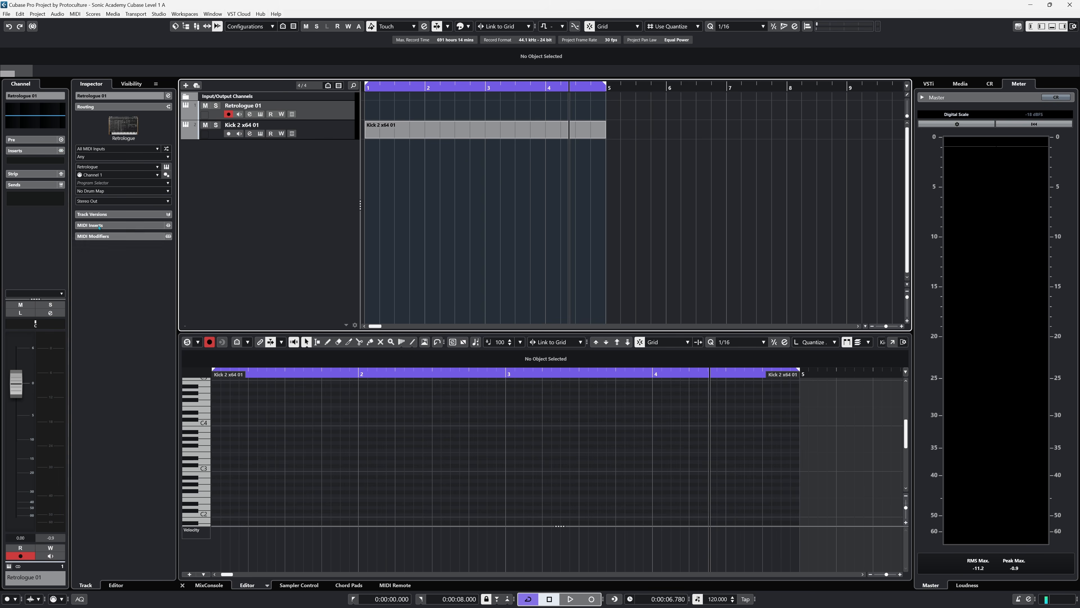
{"action": "left_click", "coordinate": [121, 585]}
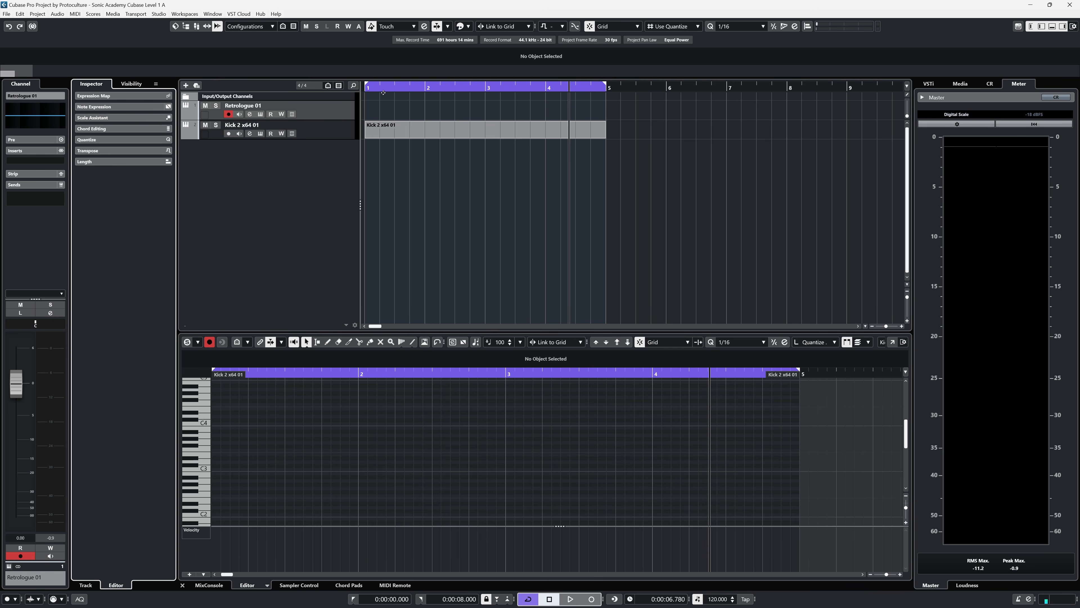
- Switch the lower zone to the MixConsole and back to the Editor, and view the Kick 2 part with its Editor Inspector
{"action": "left_click", "coordinate": [219, 586]}
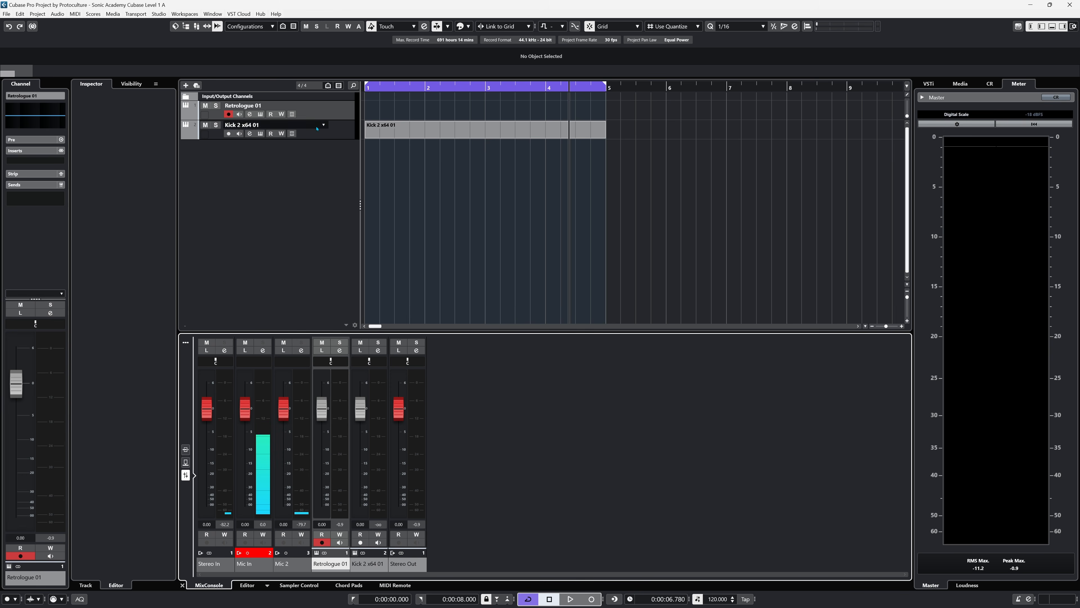
{"action": "left_click", "coordinate": [248, 590]}
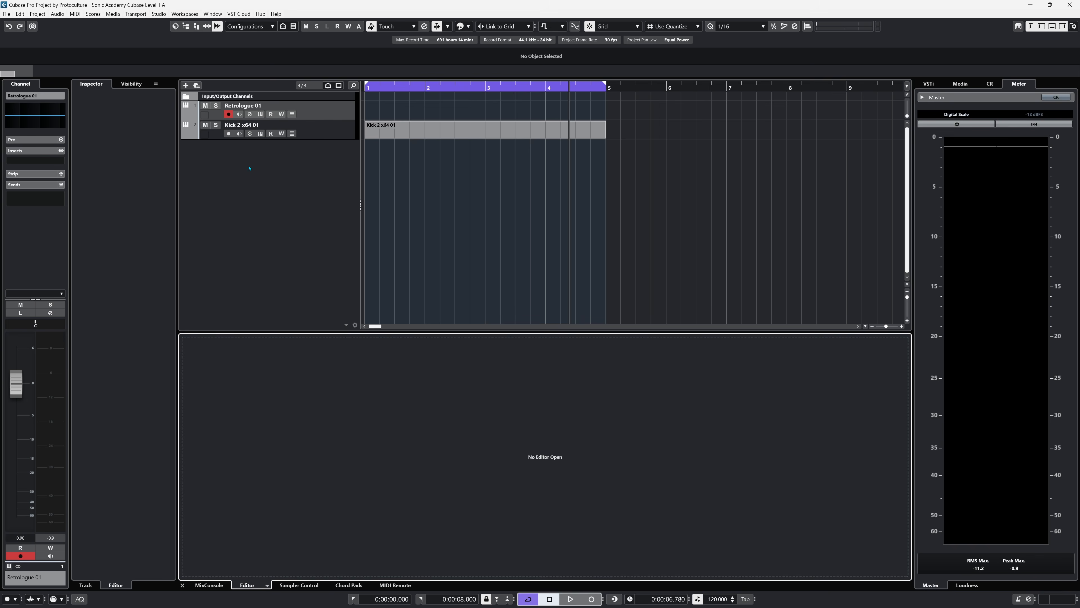
{"action": "left_click", "coordinate": [334, 133]}
{"action": "left_click", "coordinate": [383, 131]}
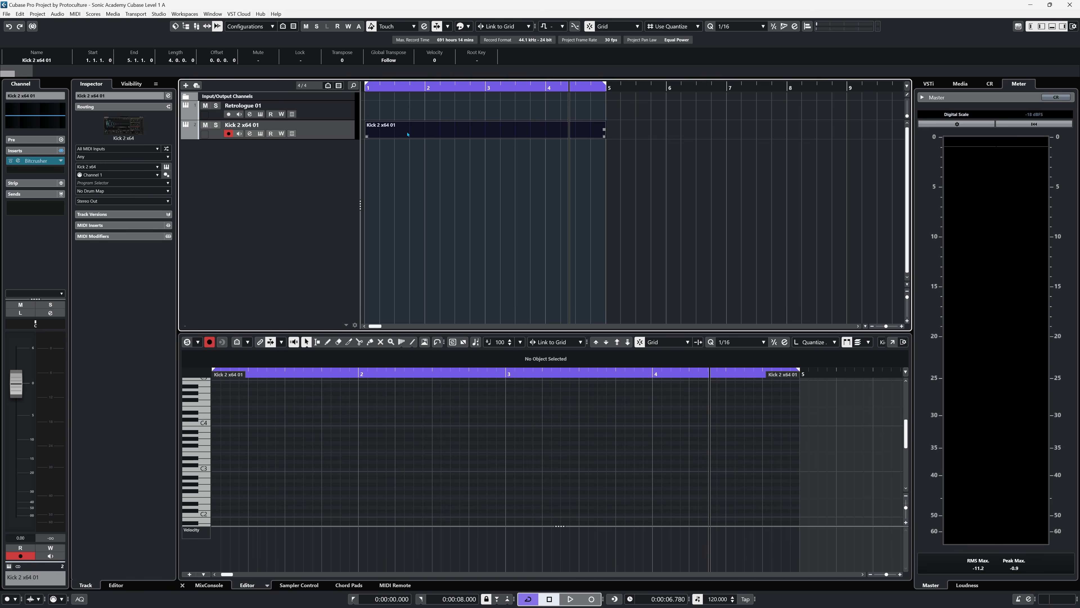
{"action": "left_click", "coordinate": [116, 586]}
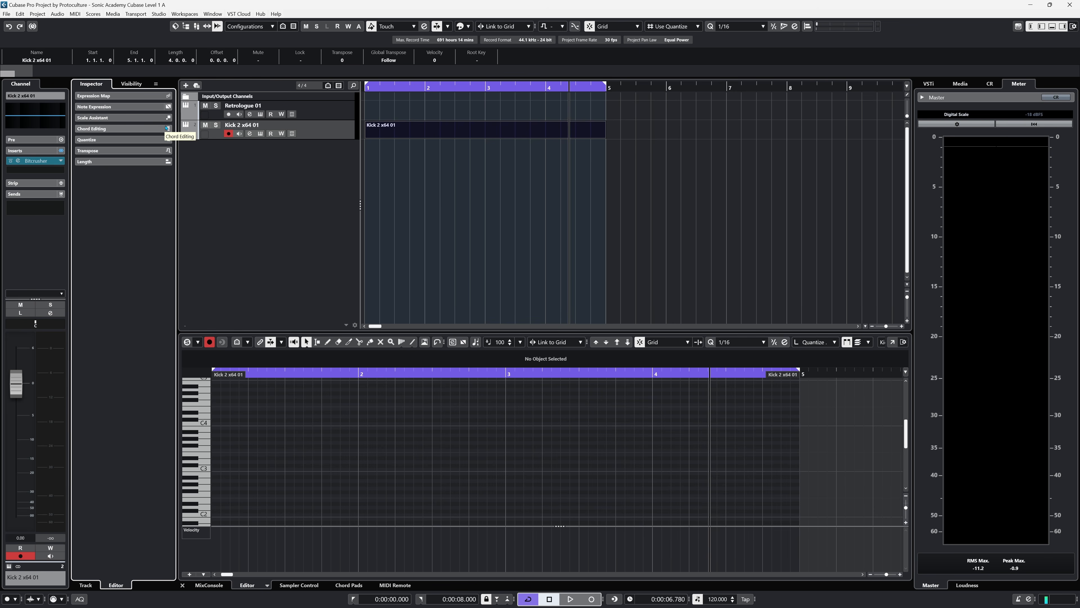
- Add one Sampler track with All MIDI Inputs as its input and Stereo Out as its audio output
{"action": "right_click", "coordinate": [268, 172]}
{"action": "left_click", "coordinate": [290, 203]}
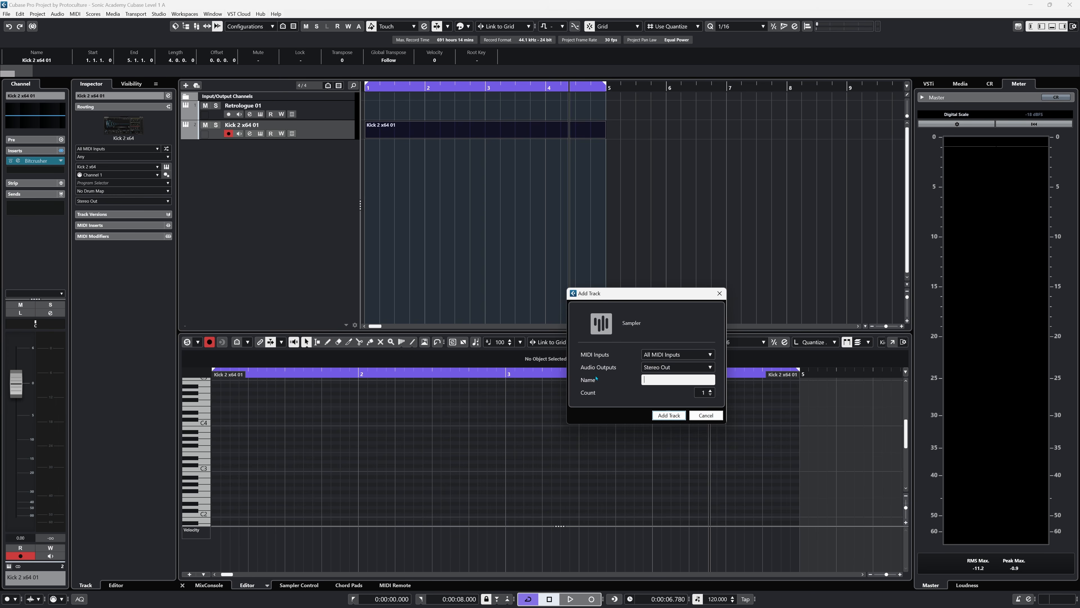
{"action": "left_click", "coordinate": [667, 415]}
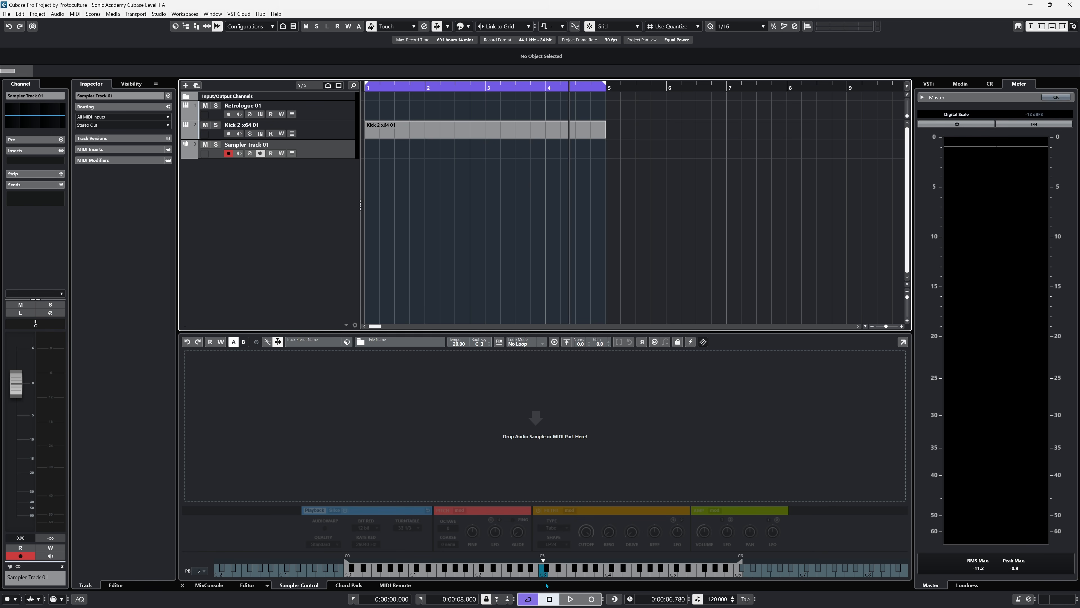
- View the lower zone's Chord Pads and MIDI Remote pages, including the list of MIDI controllers
{"action": "left_click", "coordinate": [358, 586]}
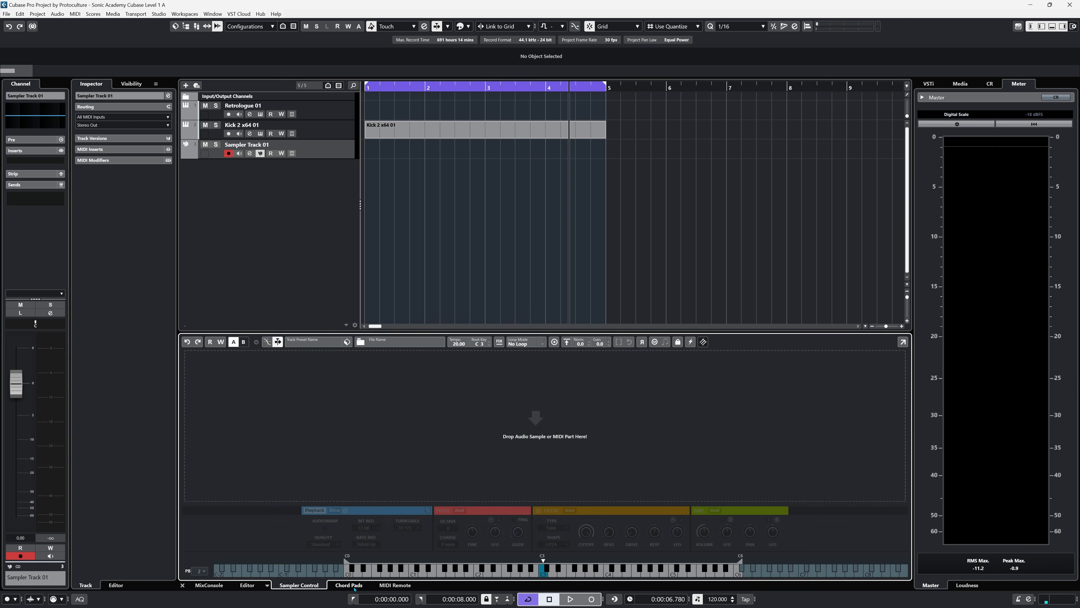
{"action": "left_click", "coordinate": [395, 586]}
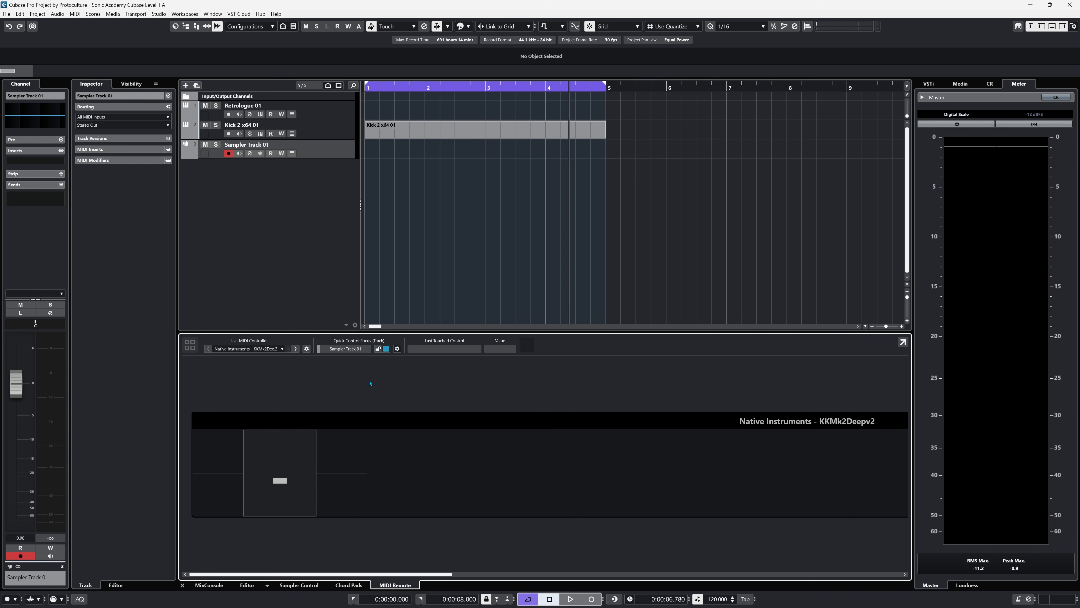
{"action": "left_click", "coordinate": [281, 349]}
{"action": "left_click", "coordinate": [264, 369]}
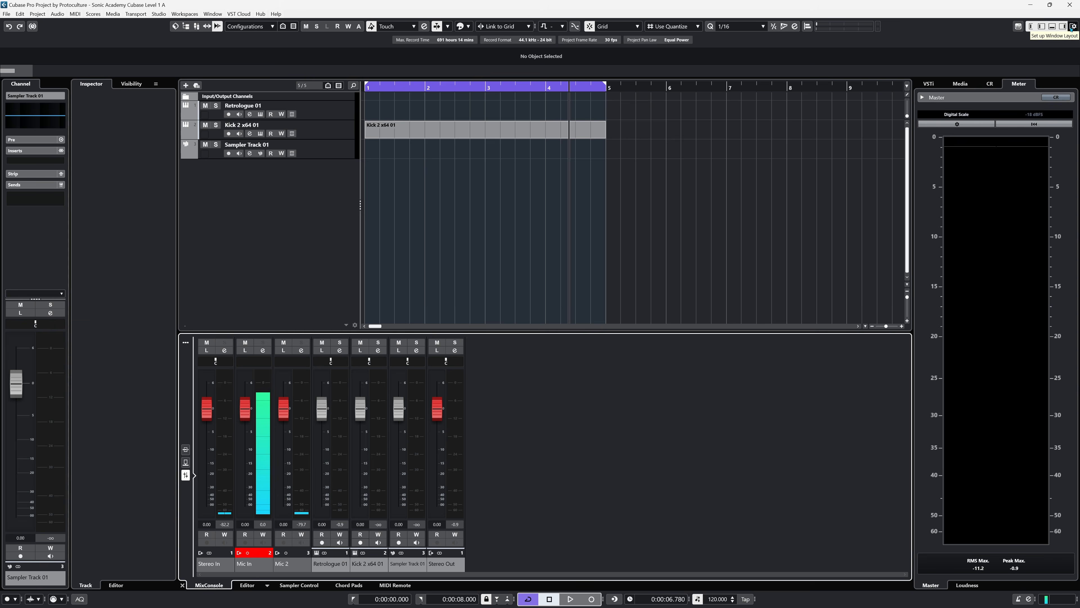
- Open the project window's layout setup, hide the Status Line, Info Line and Overview, and show them again
{"action": "left_click", "coordinate": [1074, 26]}
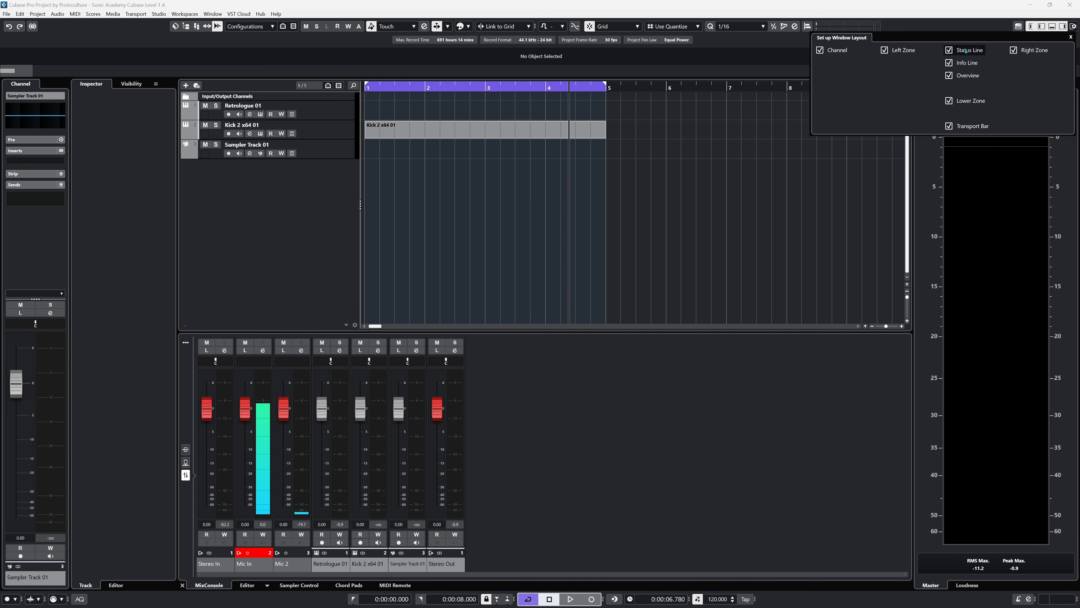
{"action": "left_click", "coordinate": [949, 50]}
{"action": "left_click", "coordinate": [949, 64]}
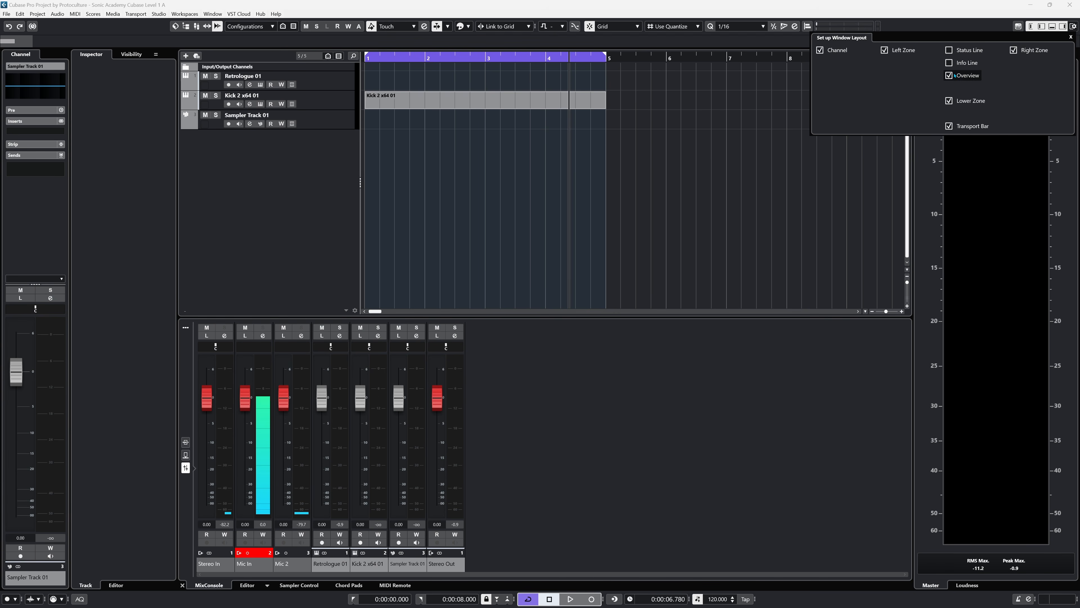
{"action": "left_click", "coordinate": [949, 76]}
{"action": "left_click", "coordinate": [949, 50]}
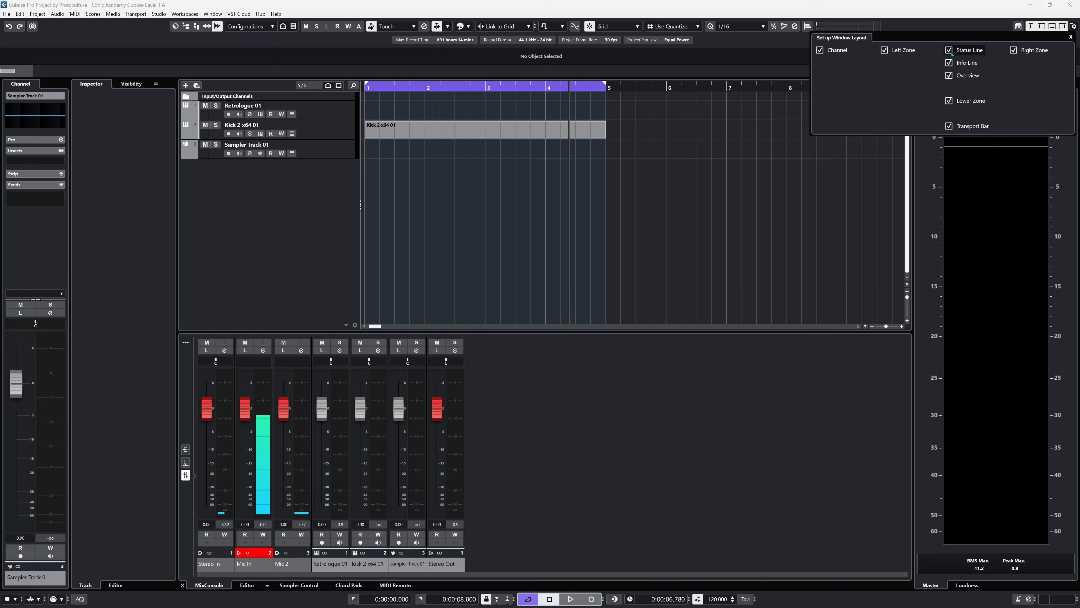
- Toggle the Transport Bar off and back on in the window layout setup and close the setup
{"action": "left_click", "coordinate": [949, 126]}
{"action": "left_click", "coordinate": [949, 126]}
{"action": "left_click", "coordinate": [949, 126]}
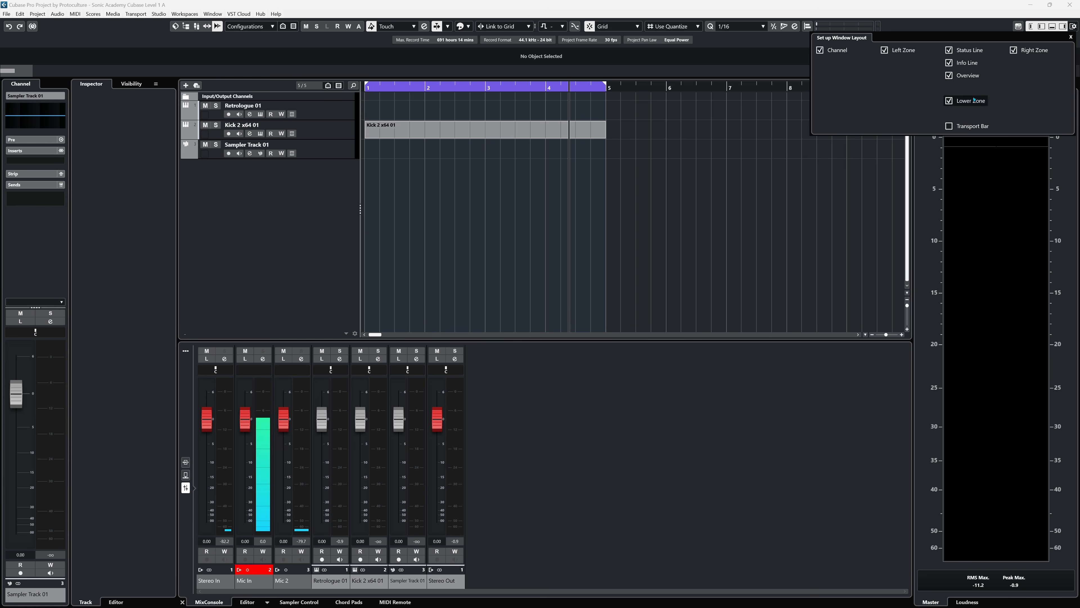
{"action": "left_click", "coordinate": [949, 126]}
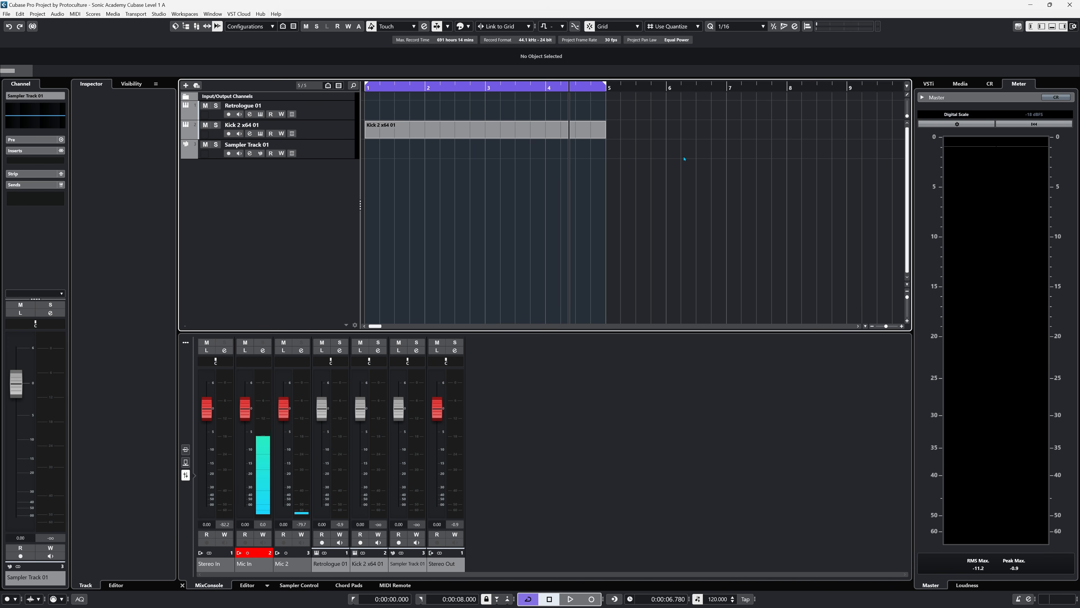
- Open the separate MixConsole window, view its toolbar setup options and close them without changes
{"action": "key", "text": "F3"}
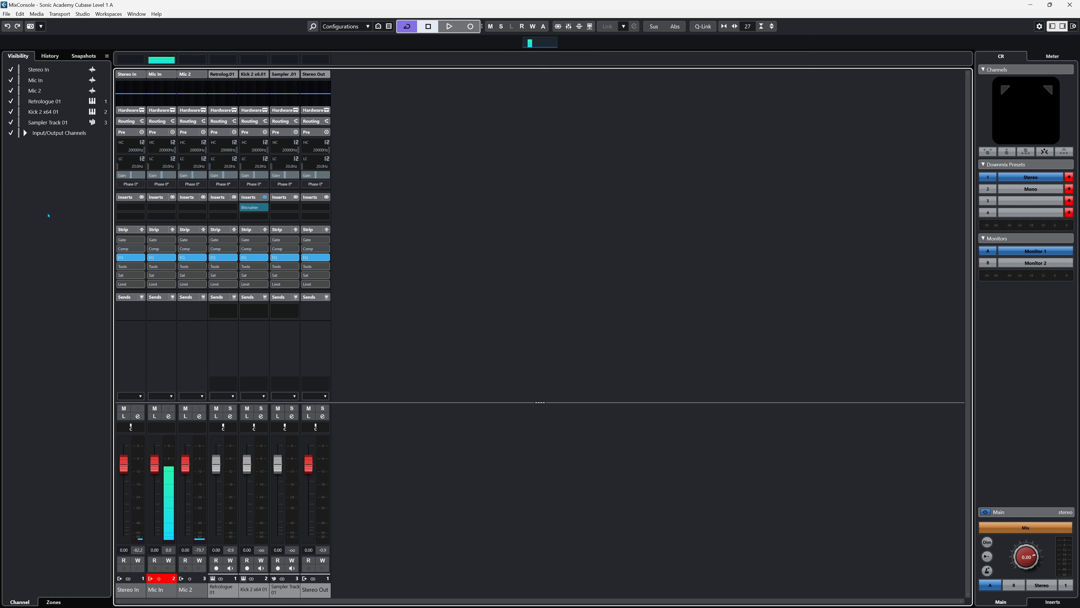
{"action": "right_click", "coordinate": [237, 30]}
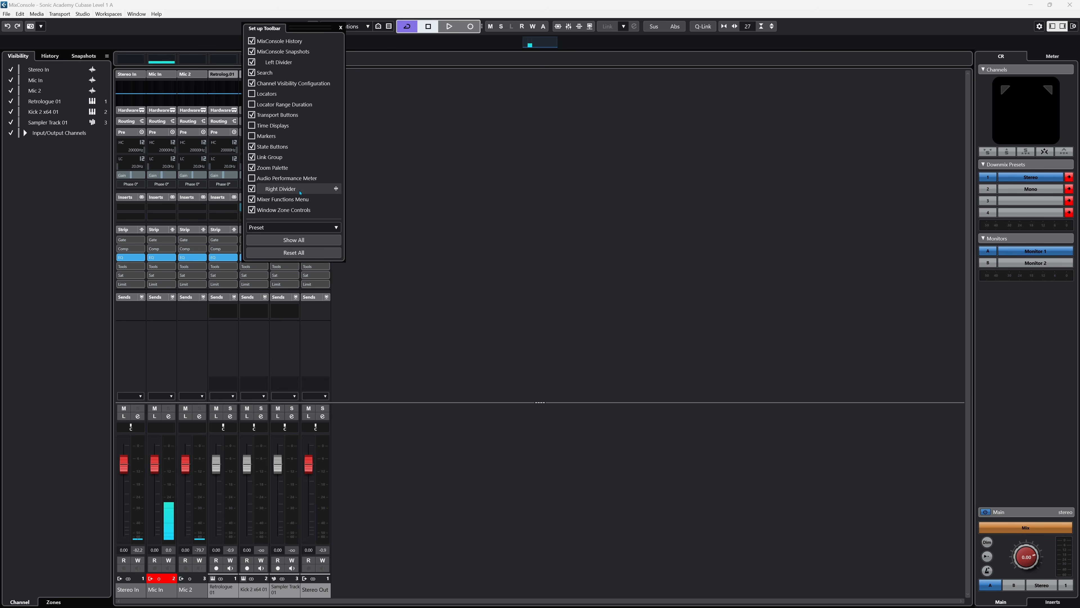
{"action": "left_click", "coordinate": [383, 93]}
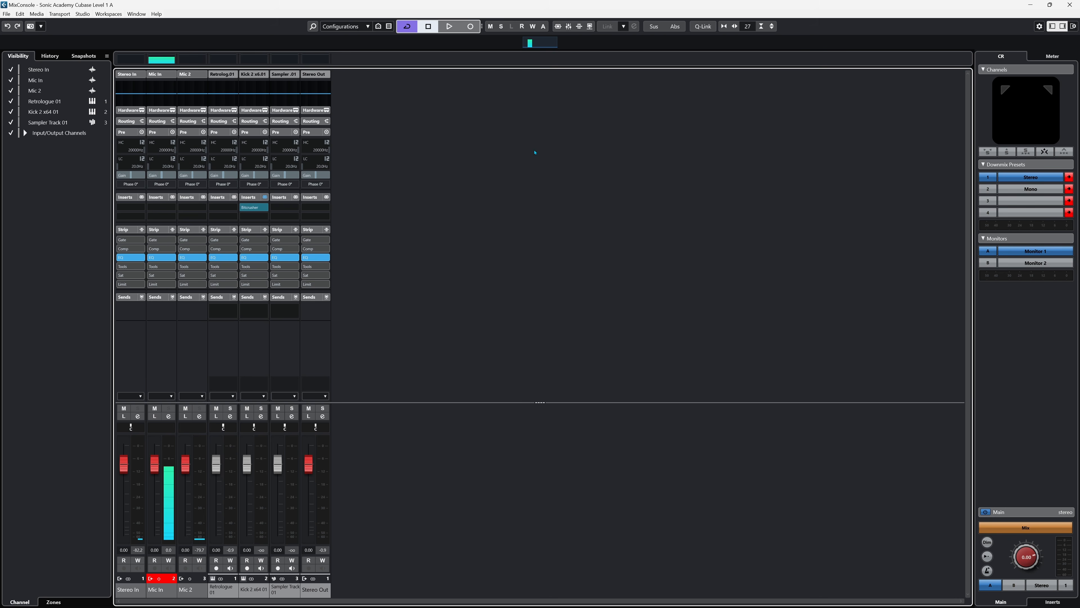
- Open the MixConsole's window layout setup, hide the Left Zone and Right Zone, show both again and close the setup
{"action": "left_click", "coordinate": [1072, 26]}
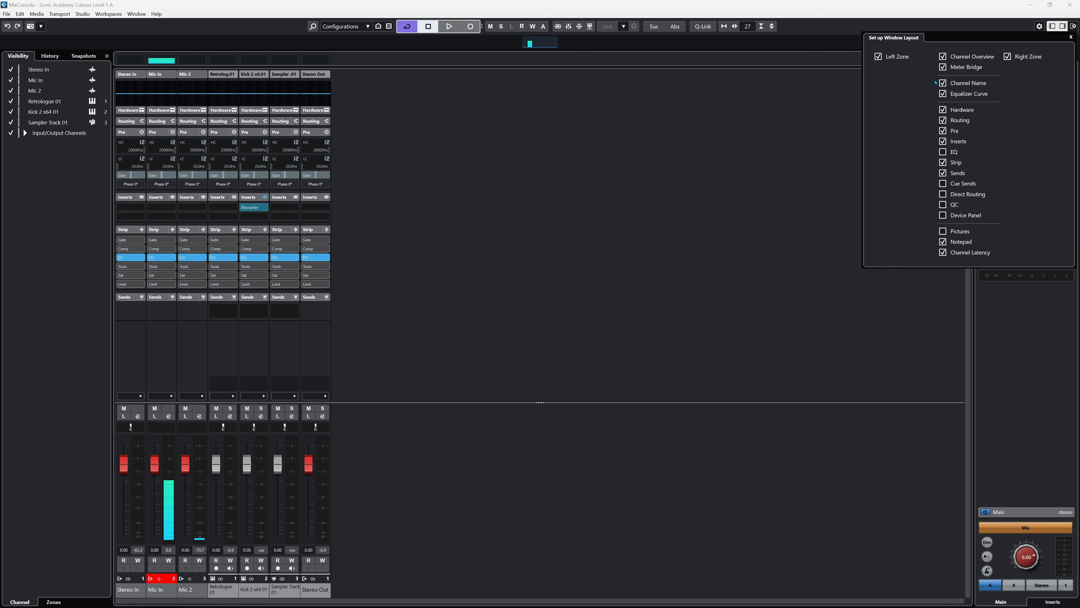
{"action": "left_click", "coordinate": [879, 57]}
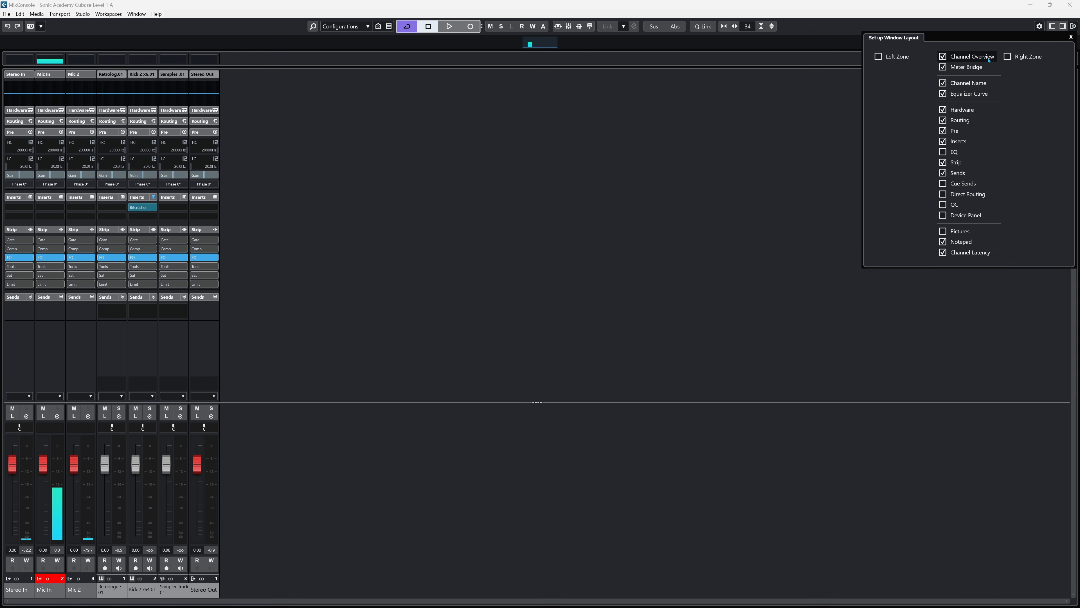
{"action": "left_click", "coordinate": [1007, 56]}
{"action": "left_click", "coordinate": [878, 56]}
{"action": "left_click", "coordinate": [1007, 57]}
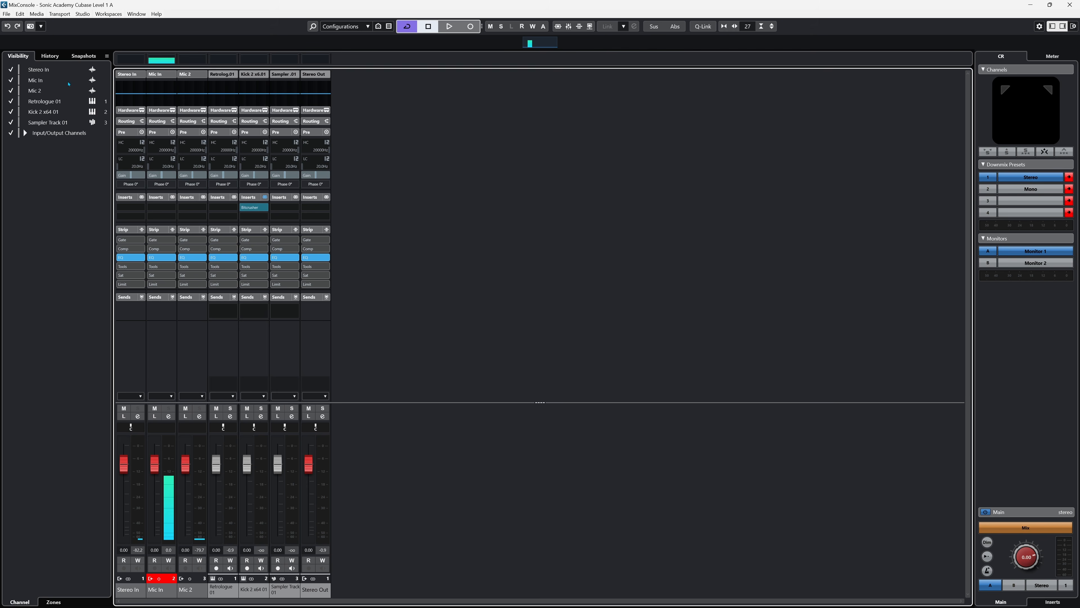
- View the MixConsole's History and Snapshots pages and return to Visibility
{"action": "left_click", "coordinate": [57, 58]}
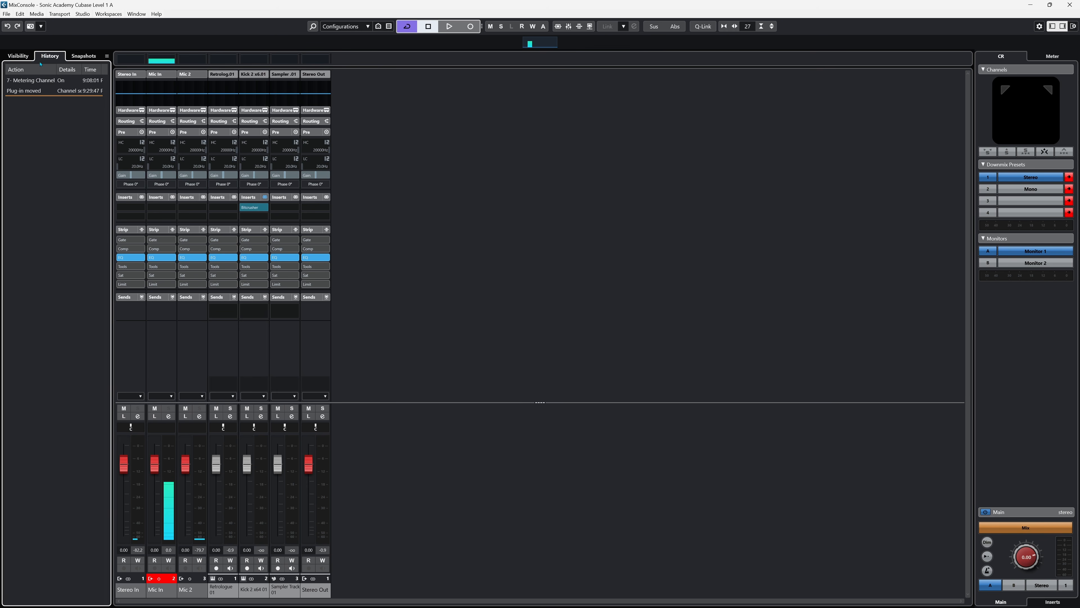
{"action": "left_click", "coordinate": [85, 56]}
{"action": "left_click", "coordinate": [17, 57]}
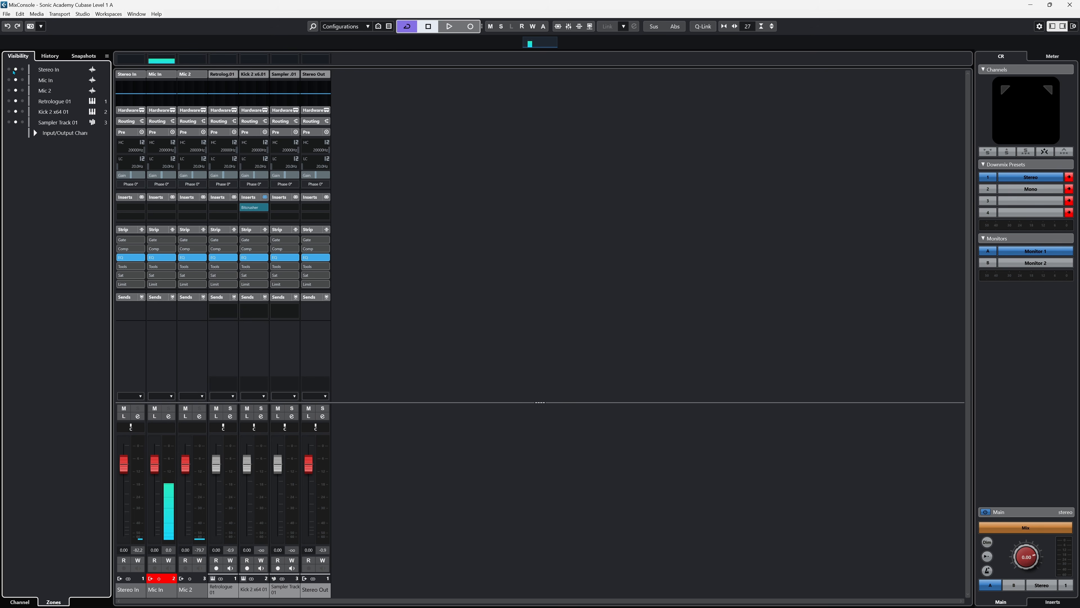
- In the channel zones list, assign Stereo In, Mic In and Mic 2 to the left zone and Stereo Out to the right zone
{"action": "left_click_drag", "start_coordinate": [8, 70], "coordinate": [7, 106]}
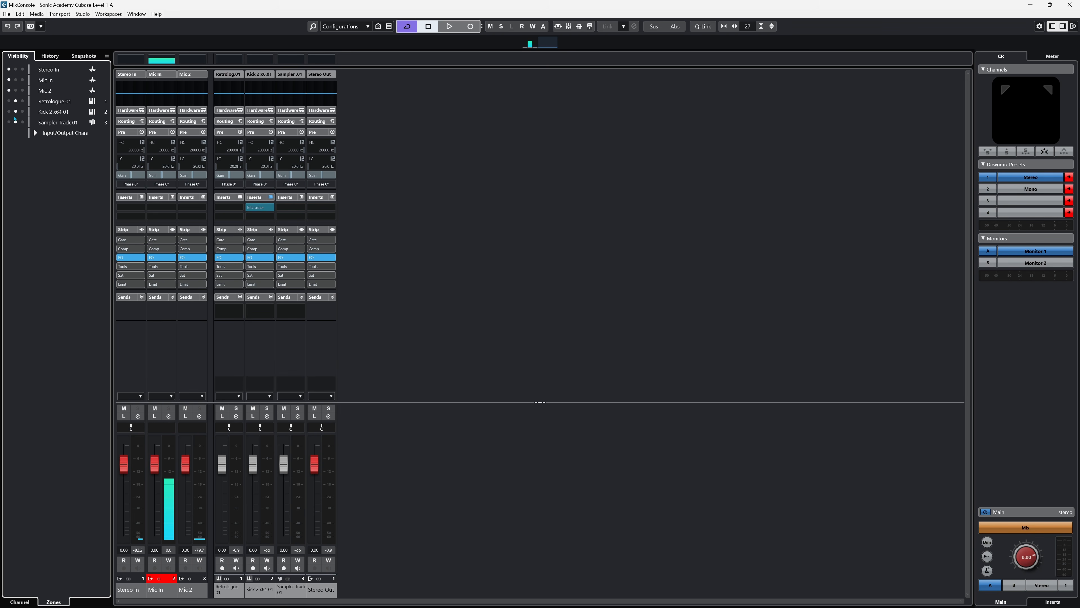
{"action": "left_click", "coordinate": [35, 133]}
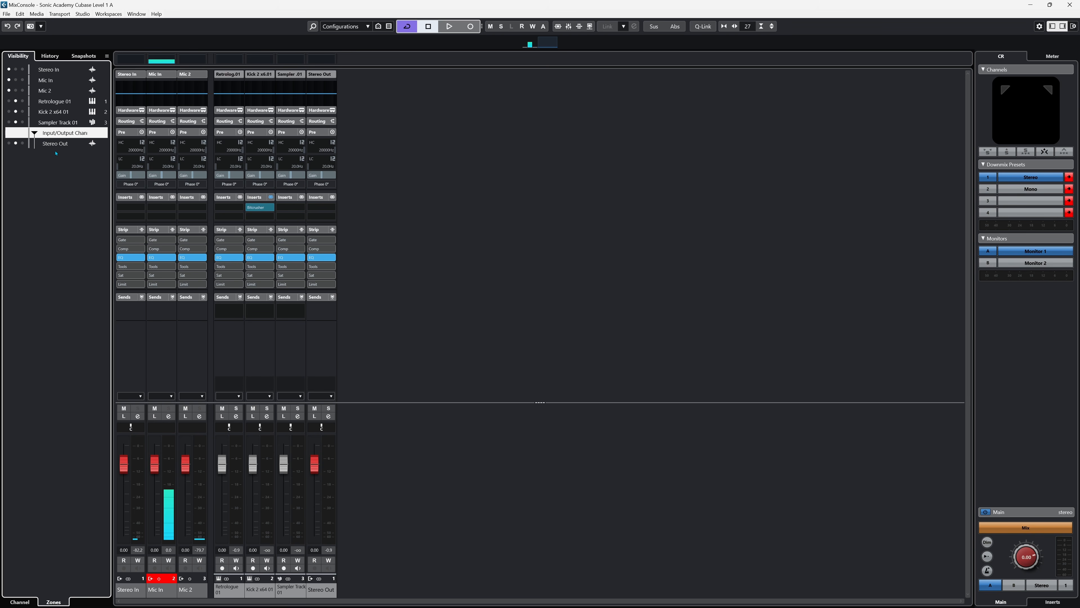
{"action": "left_click", "coordinate": [22, 144]}
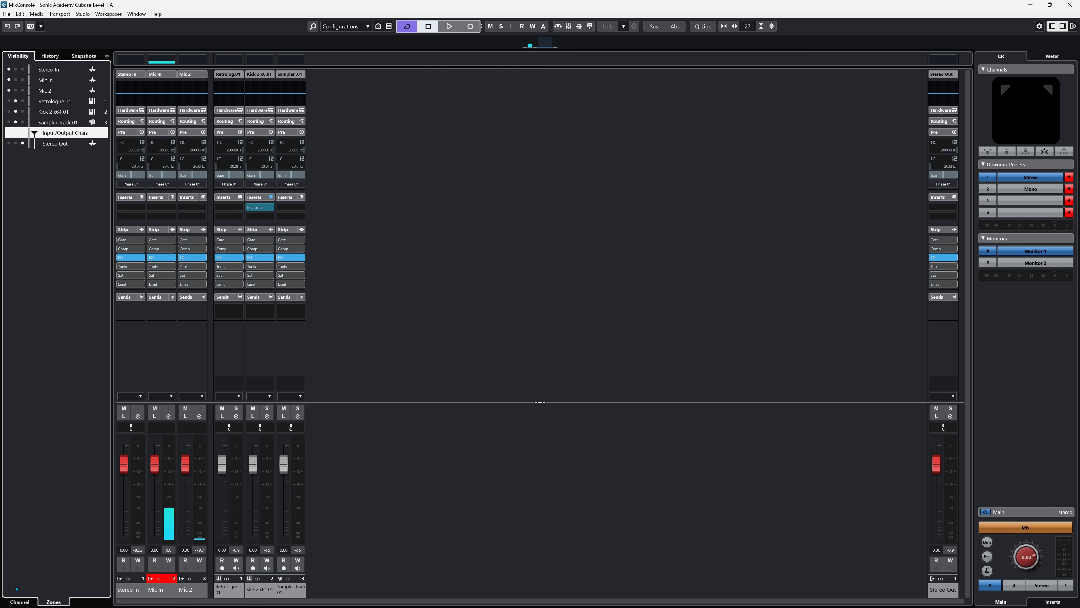
{"action": "left_click", "coordinate": [15, 601]}
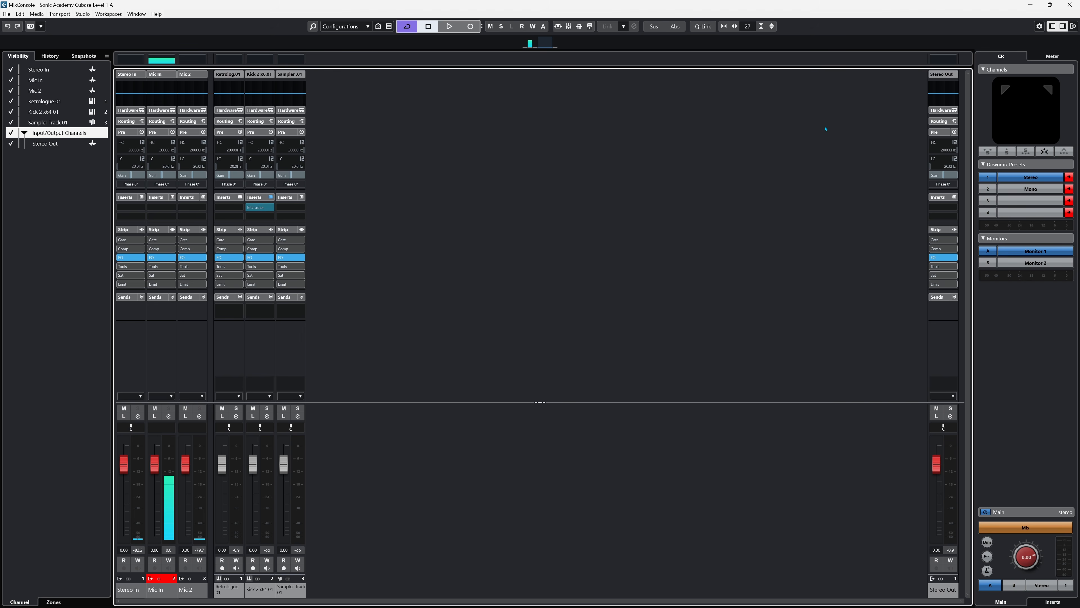
- In the MixConsole layout setup, hide Hardware, Routing, Pre, Inserts, Strip, Sends, Channel Latency and Notepad
{"action": "left_click", "coordinate": [1073, 26]}
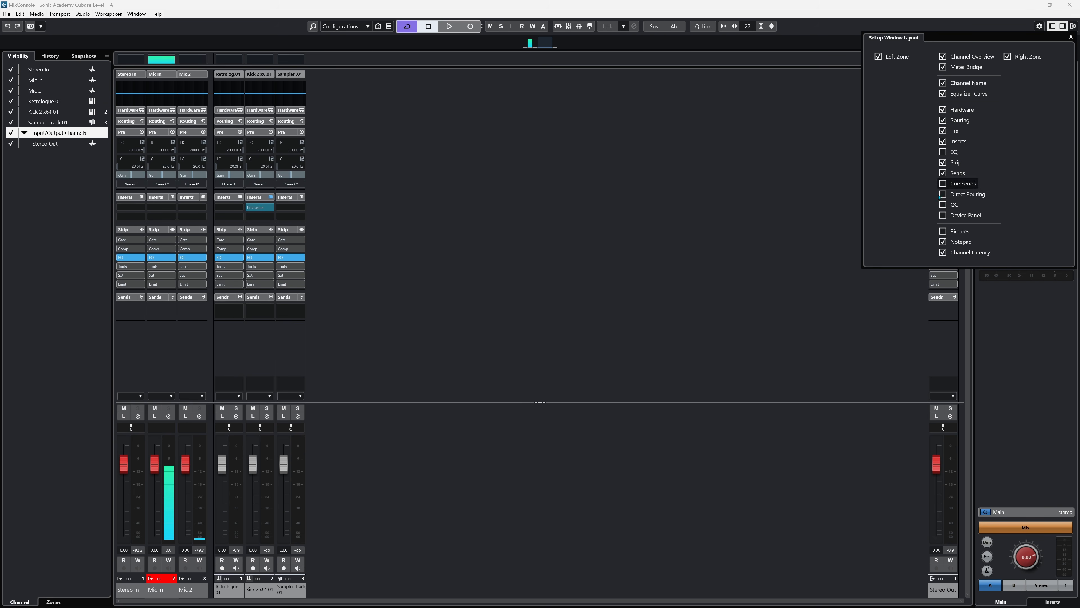
{"action": "left_click", "coordinate": [942, 110]}
{"action": "left_click", "coordinate": [942, 120]}
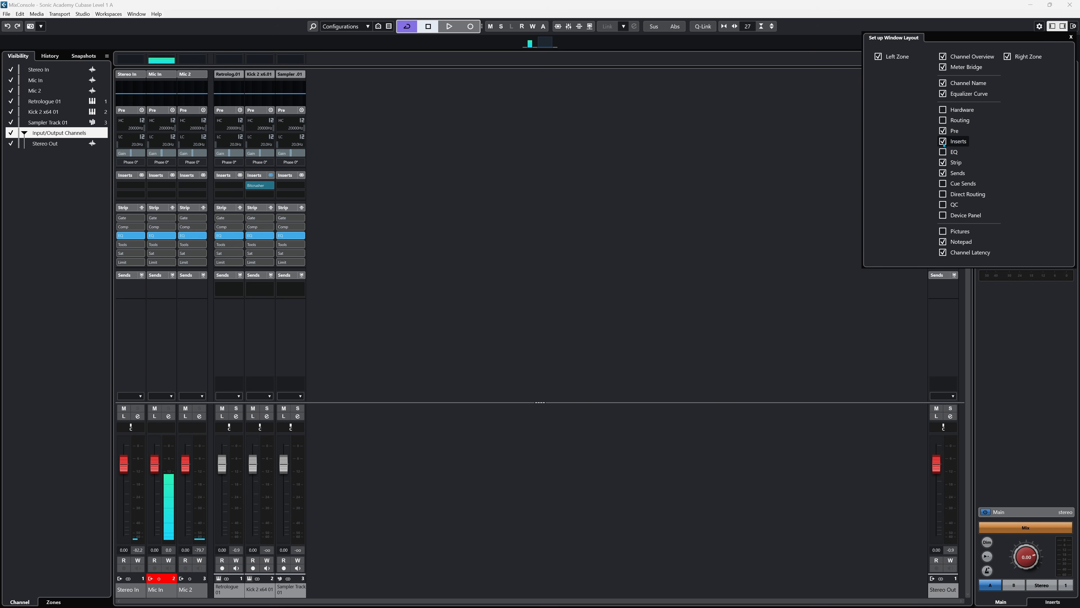
{"action": "left_click", "coordinate": [942, 141]}
{"action": "left_click", "coordinate": [943, 130]}
{"action": "left_click", "coordinate": [943, 162]}
{"action": "left_click", "coordinate": [943, 173]}
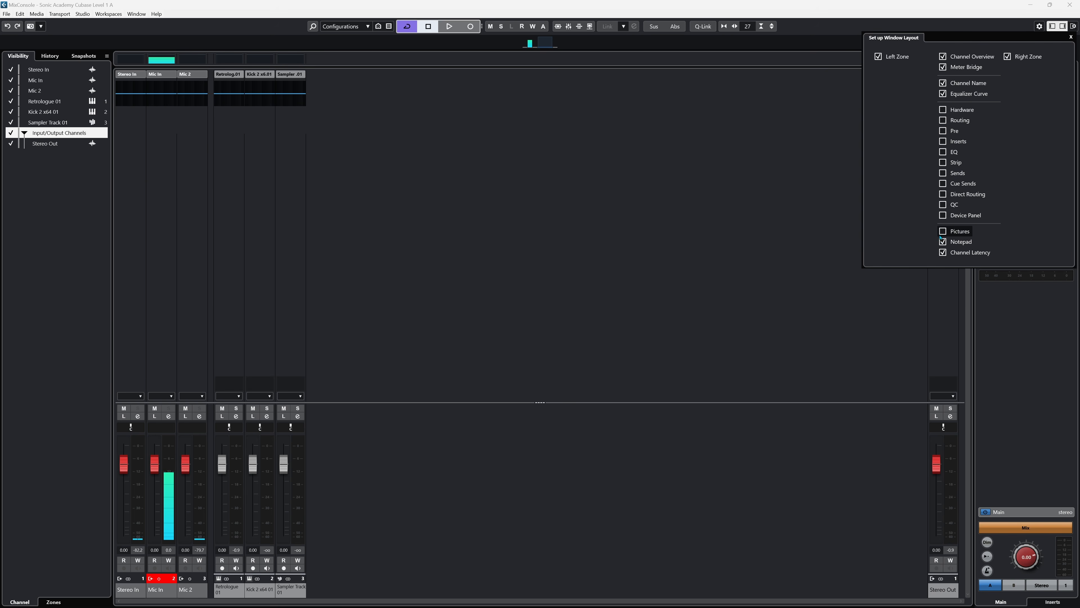
{"action": "left_click", "coordinate": [943, 252]}
{"action": "left_click", "coordinate": [944, 241]}
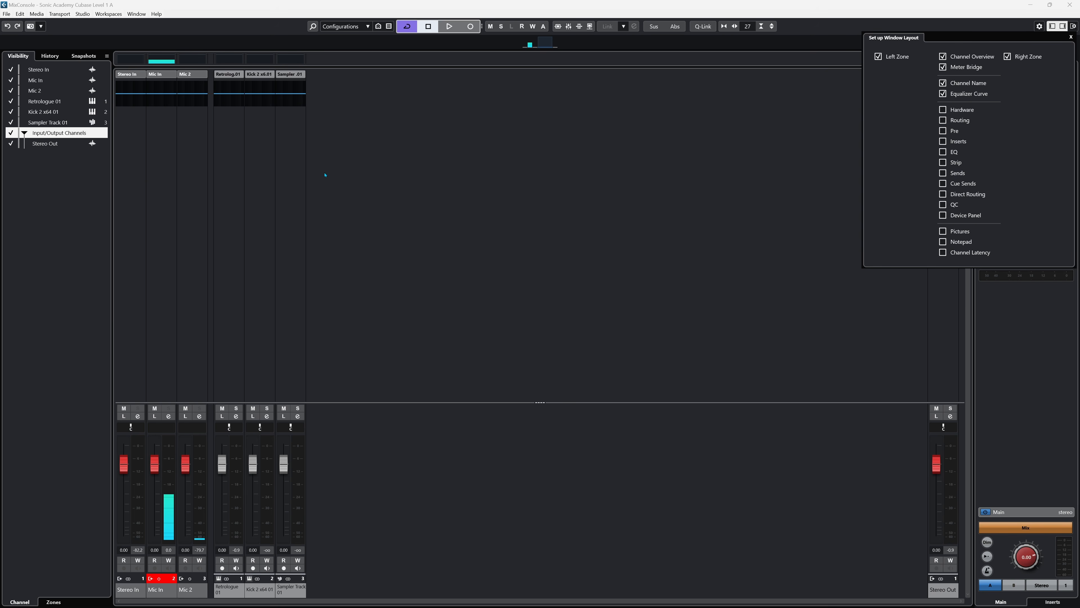
- Hide the Equalizer Curve, Channel Name, Meter Bridge and Channel Overview in the MixConsole layout, and show them all again
{"action": "left_click", "coordinate": [943, 94]}
{"action": "left_click", "coordinate": [944, 82]}
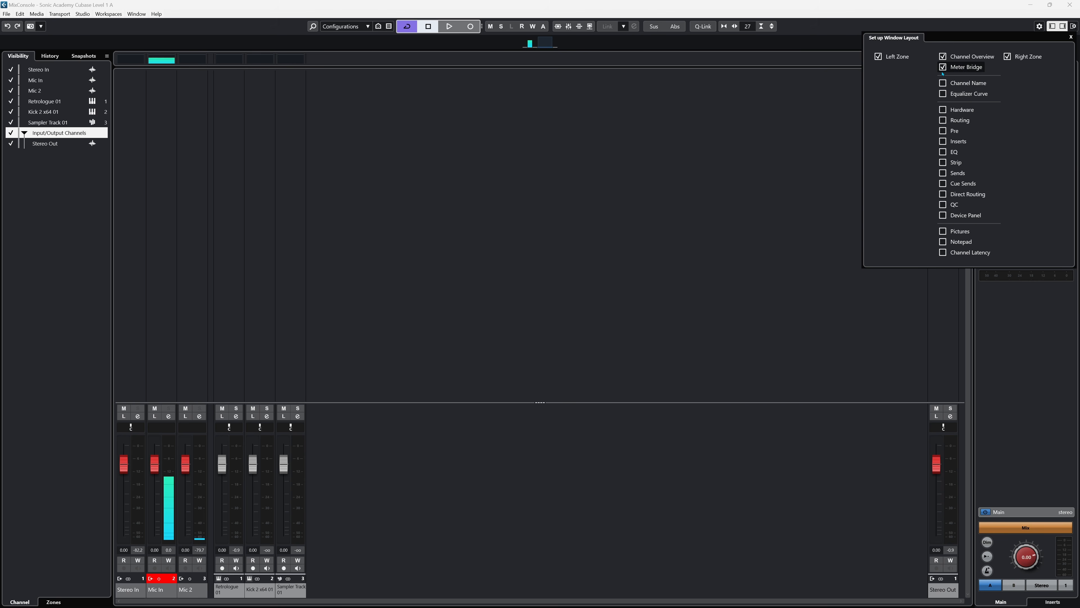
{"action": "left_click", "coordinate": [943, 67]}
{"action": "left_click", "coordinate": [942, 56]}
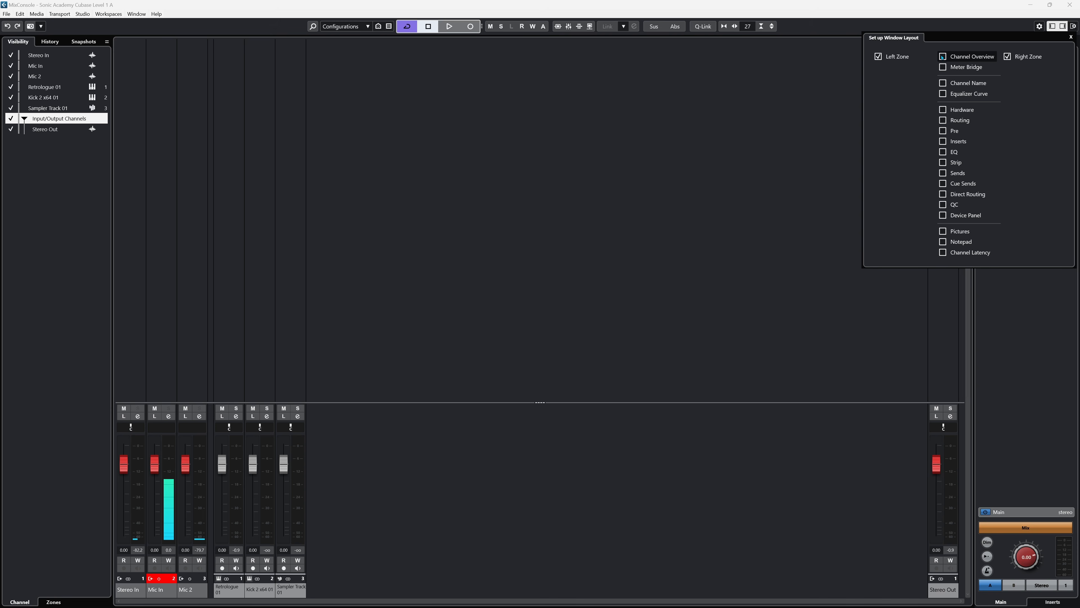
{"action": "left_click", "coordinate": [944, 67]}
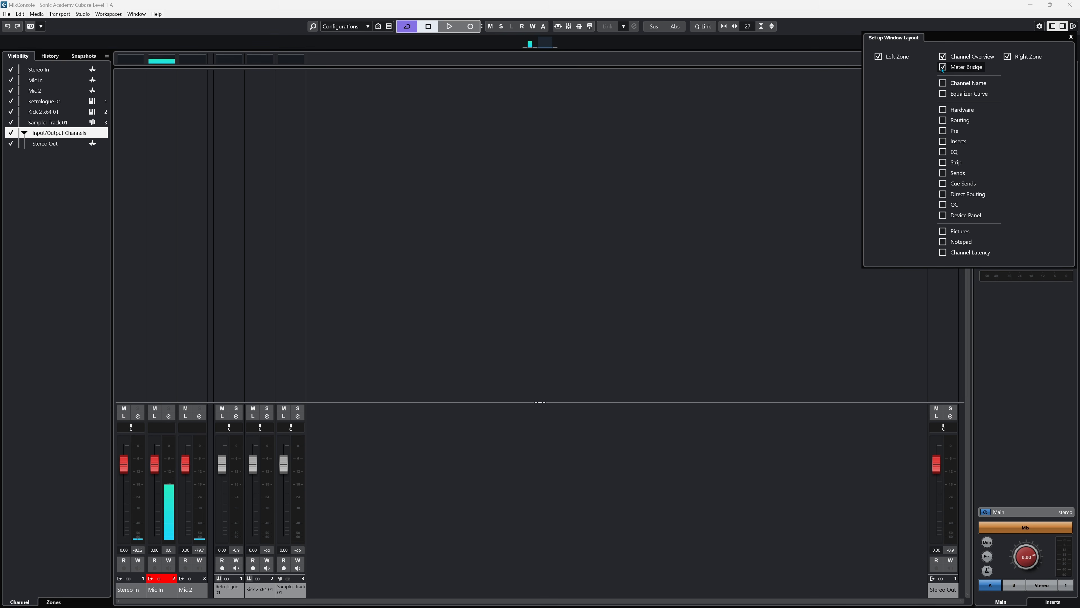
{"action": "left_click", "coordinate": [944, 84]}
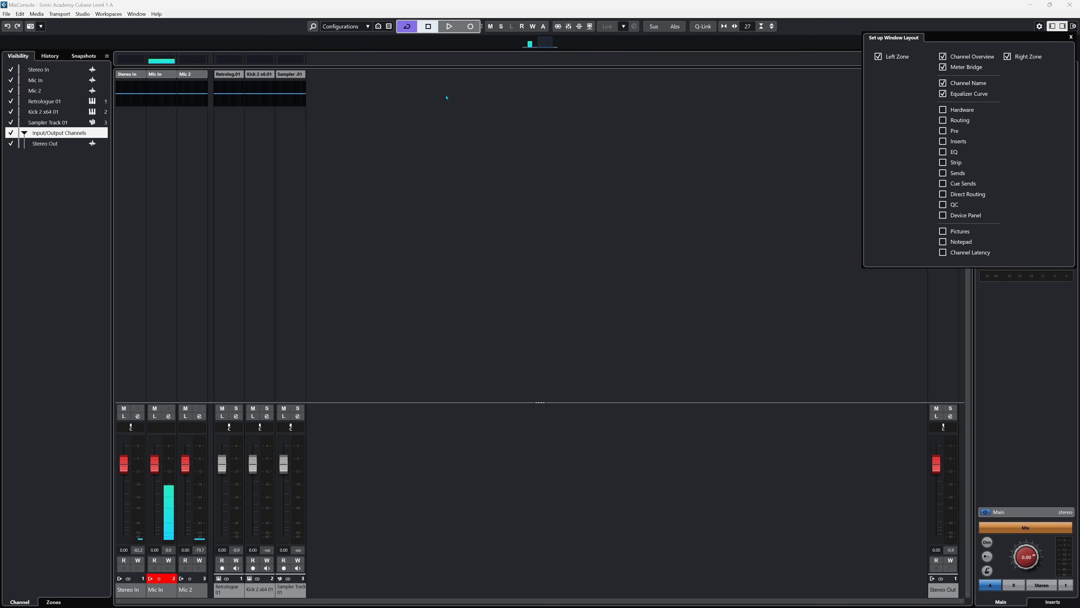
- Show Hardware, Routing, Pre, Strip, EQ, Sends and Channel Latency in the MixConsole layout and close the setup
{"action": "left_click", "coordinate": [944, 110]}
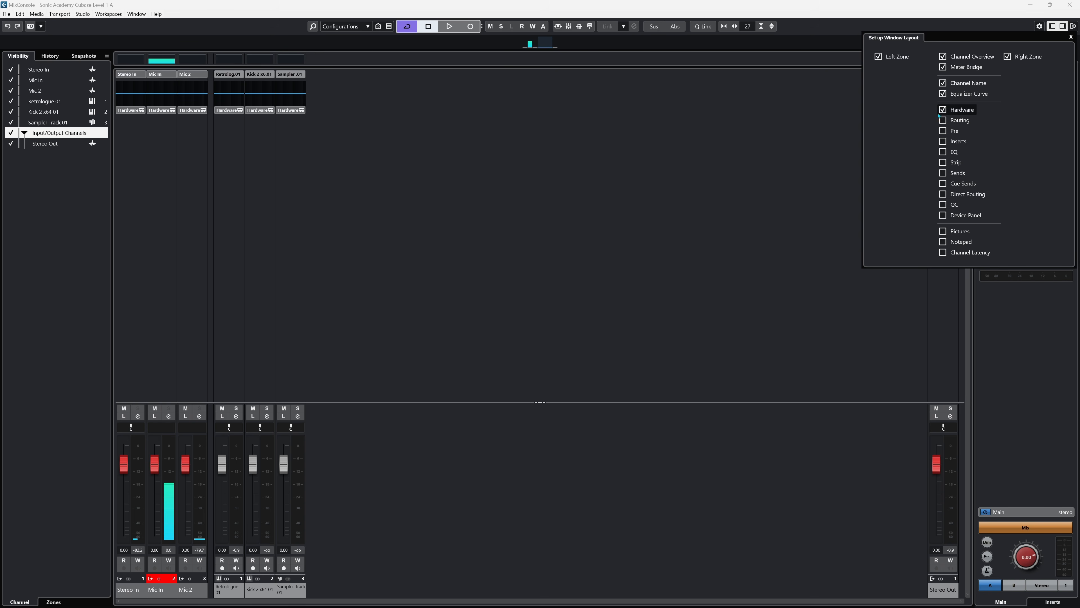
{"action": "left_click", "coordinate": [944, 122]}
{"action": "left_click", "coordinate": [945, 131]}
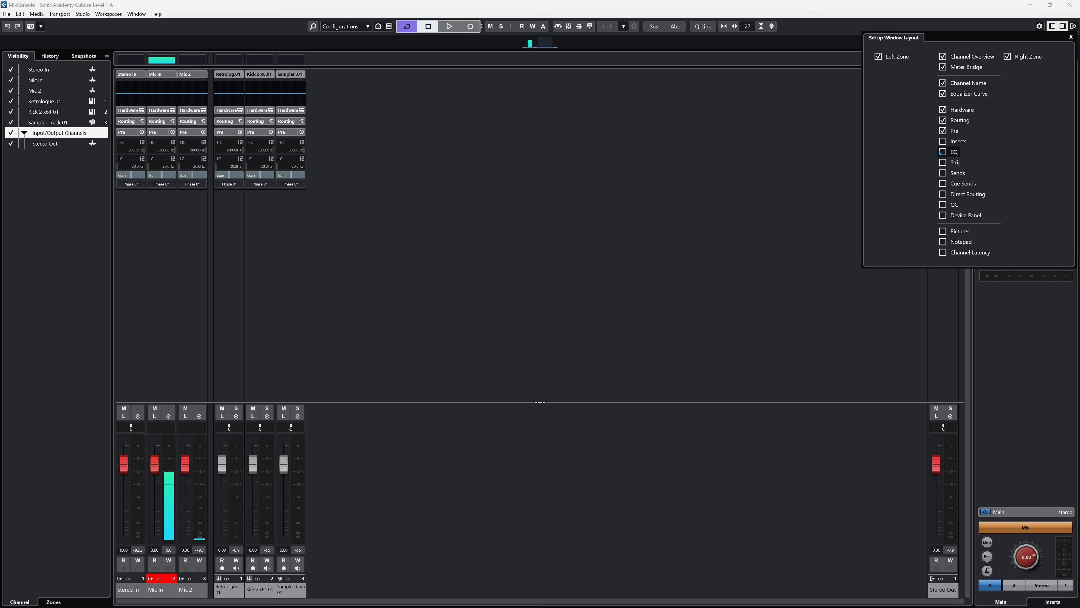
{"action": "left_click", "coordinate": [943, 163]}
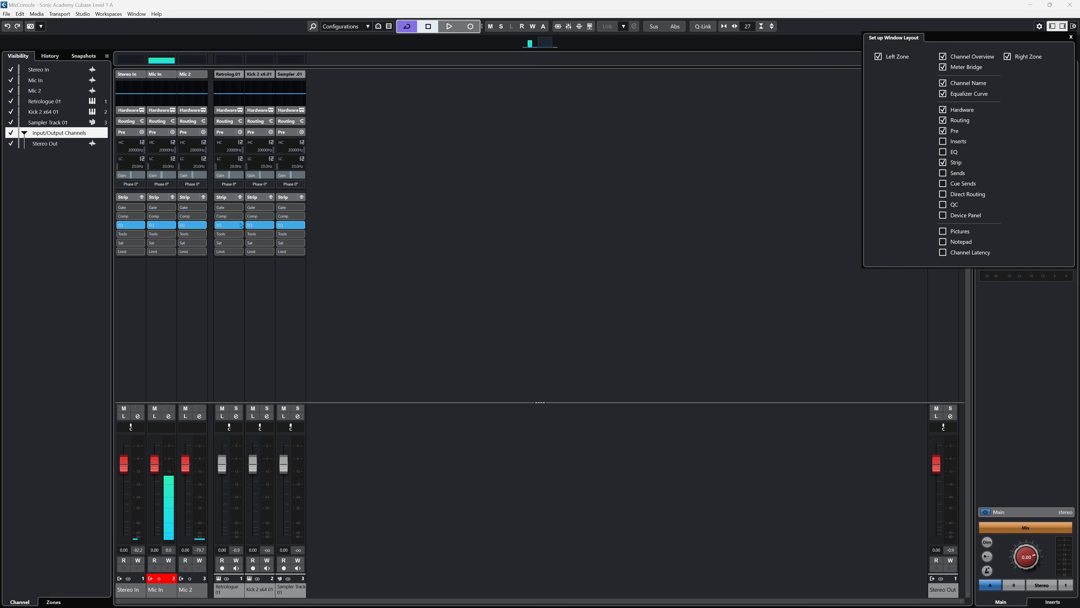
{"action": "left_click", "coordinate": [943, 152]}
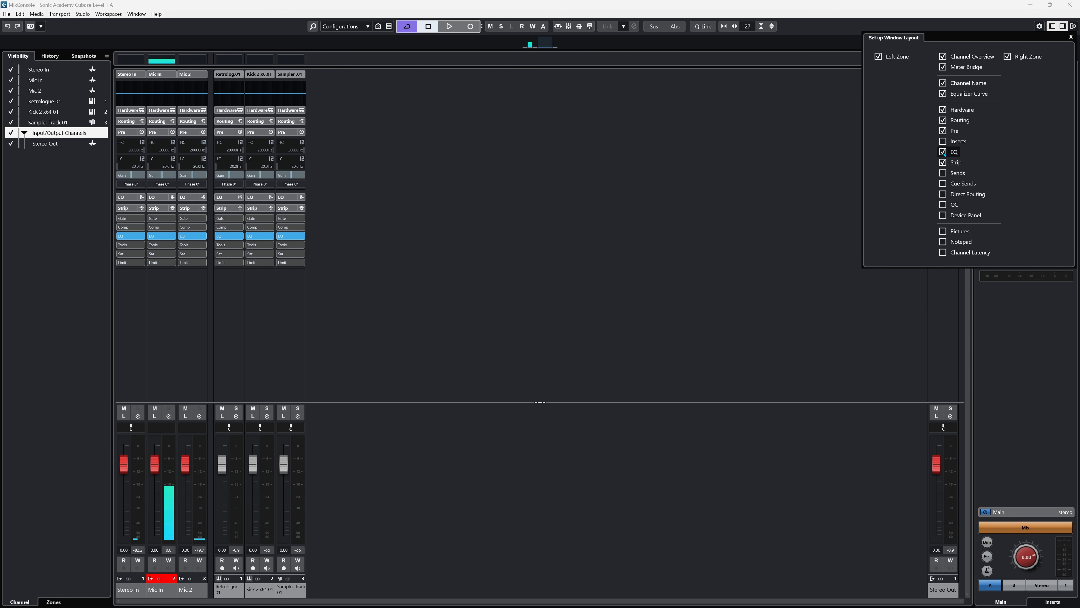
{"action": "left_click", "coordinate": [943, 173]}
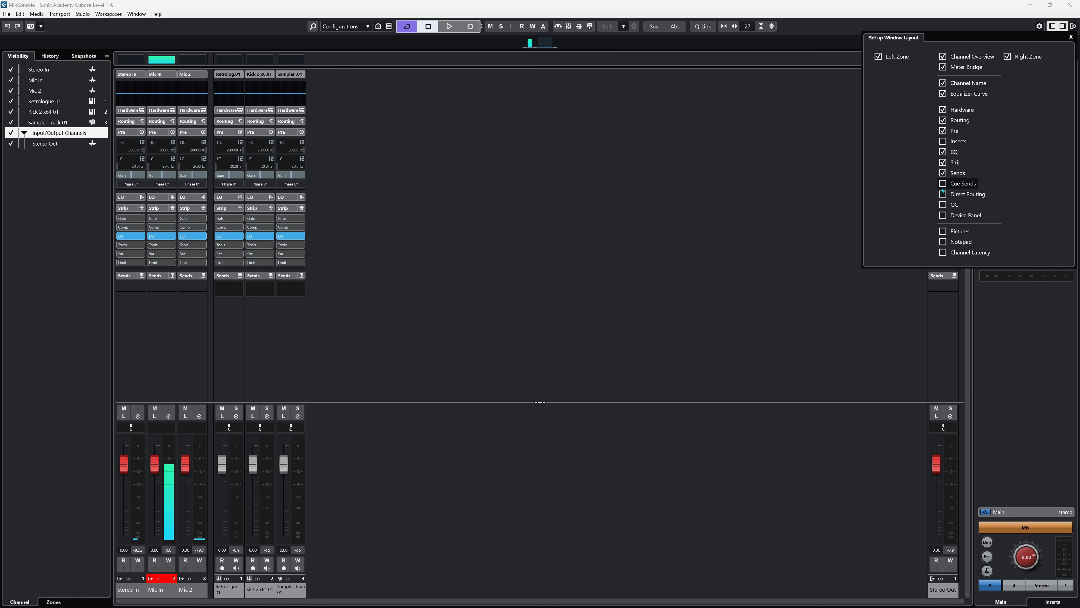
{"action": "left_click", "coordinate": [943, 252]}
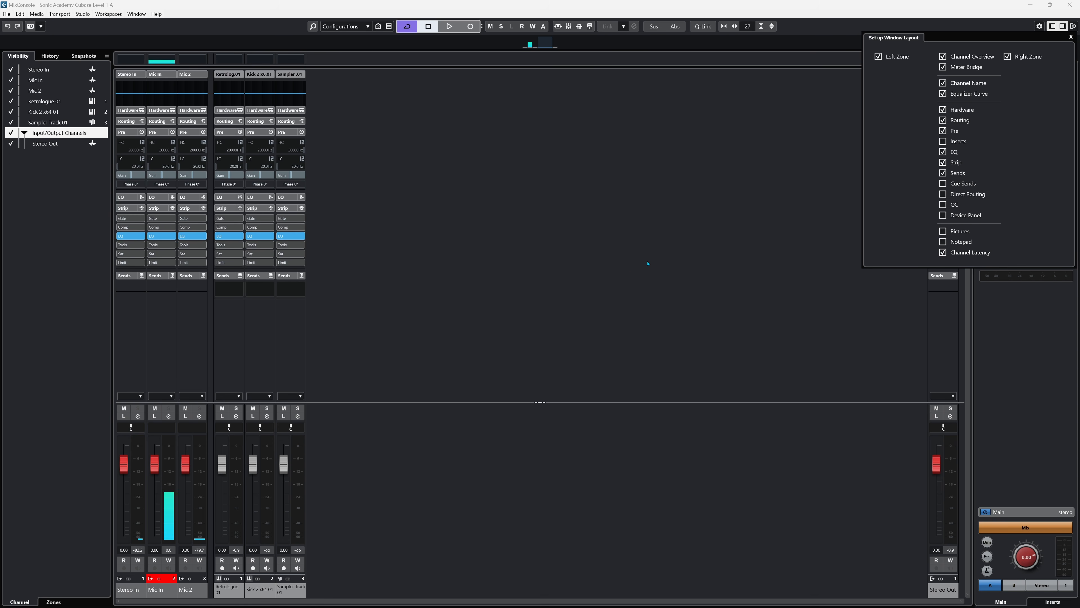
{"action": "left_click", "coordinate": [479, 138]}
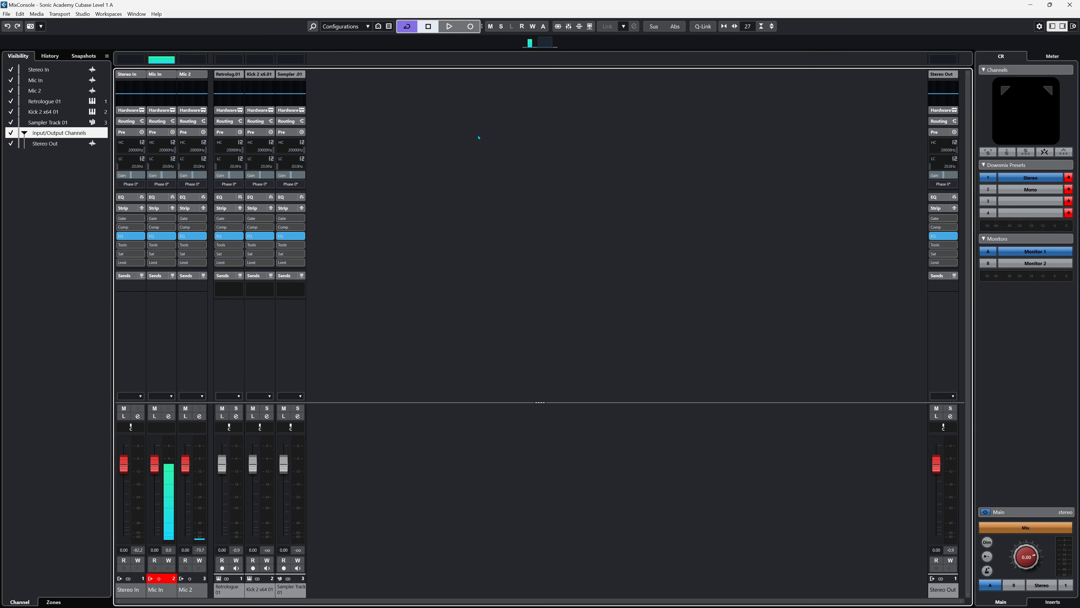
- Close the MixConsole window, open MediaBay and maximize its window
{"action": "key", "text": "F3"}
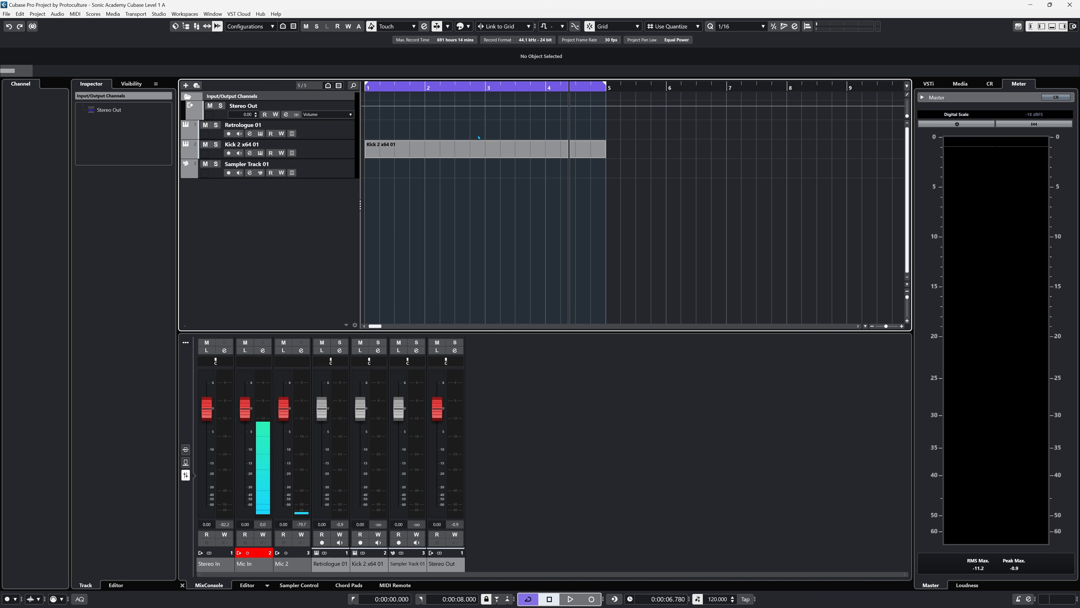
{"action": "key", "text": "F5"}
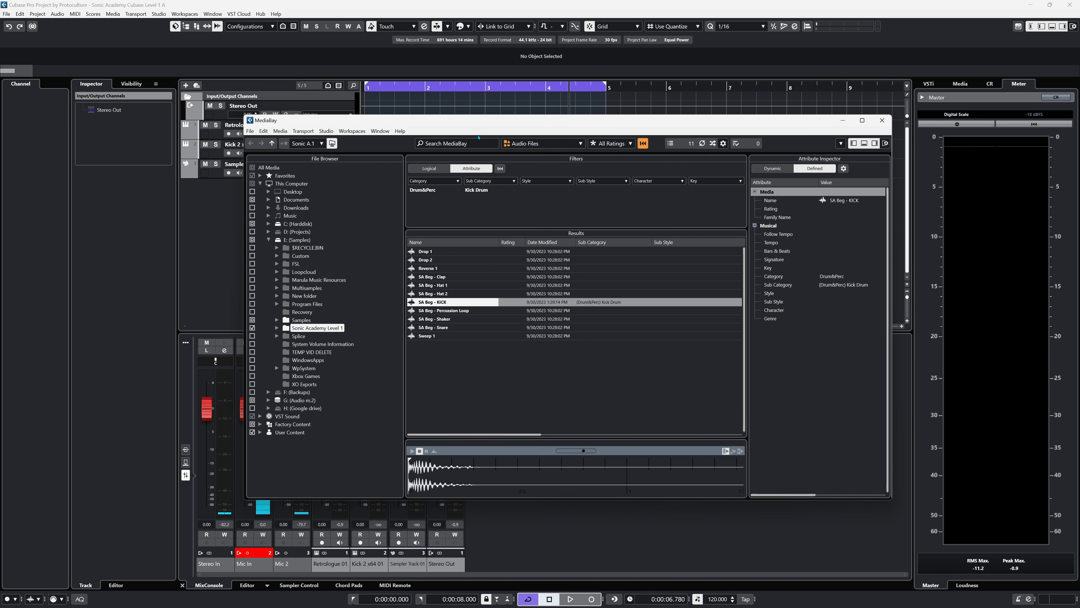
{"action": "left_click", "coordinate": [862, 121]}
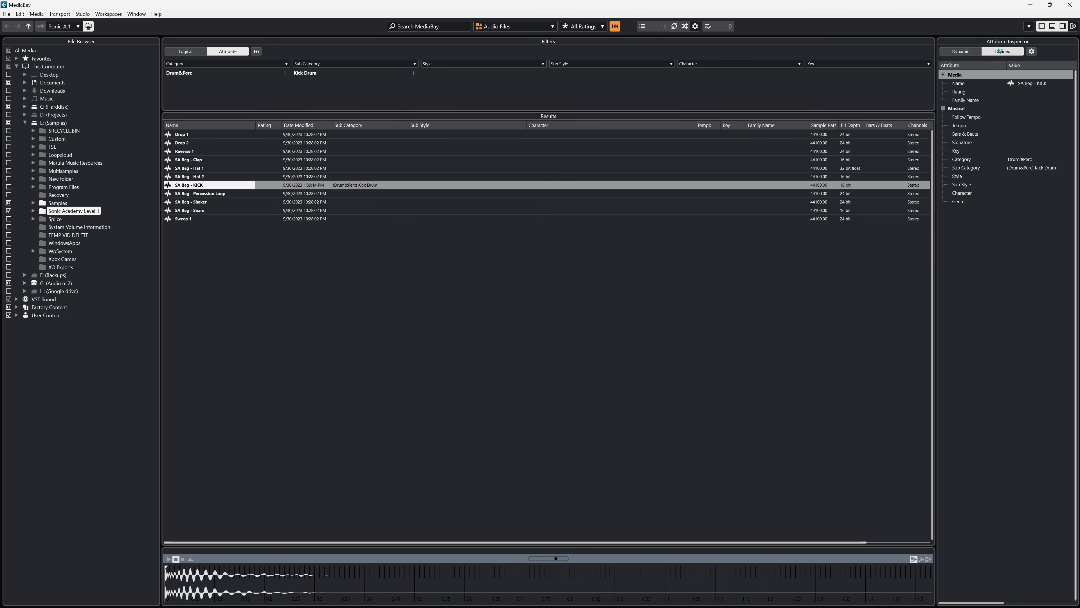
- In MediaBay's window layout setup, toggle the Previewer, Filters and Attribute Inspector off and back on, and close the setup
{"action": "left_click", "coordinate": [1074, 27]}
{"action": "left_click", "coordinate": [942, 71]}
{"action": "left_click", "coordinate": [943, 71]}
{"action": "left_click", "coordinate": [942, 58]}
{"action": "left_click", "coordinate": [942, 59]}
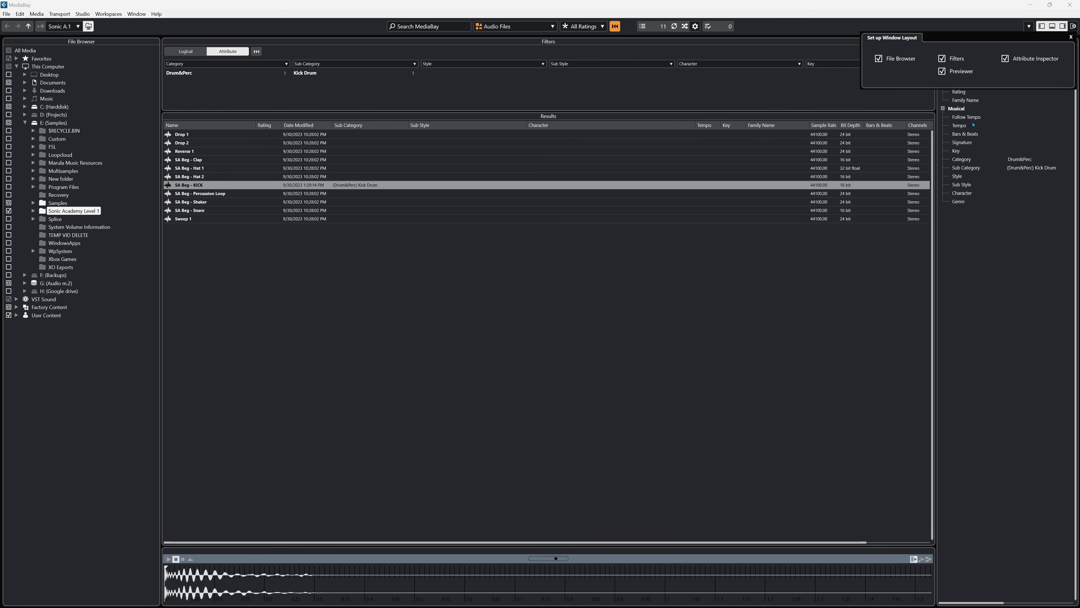
{"action": "left_click", "coordinate": [1005, 58]}
{"action": "left_click", "coordinate": [1005, 59]}
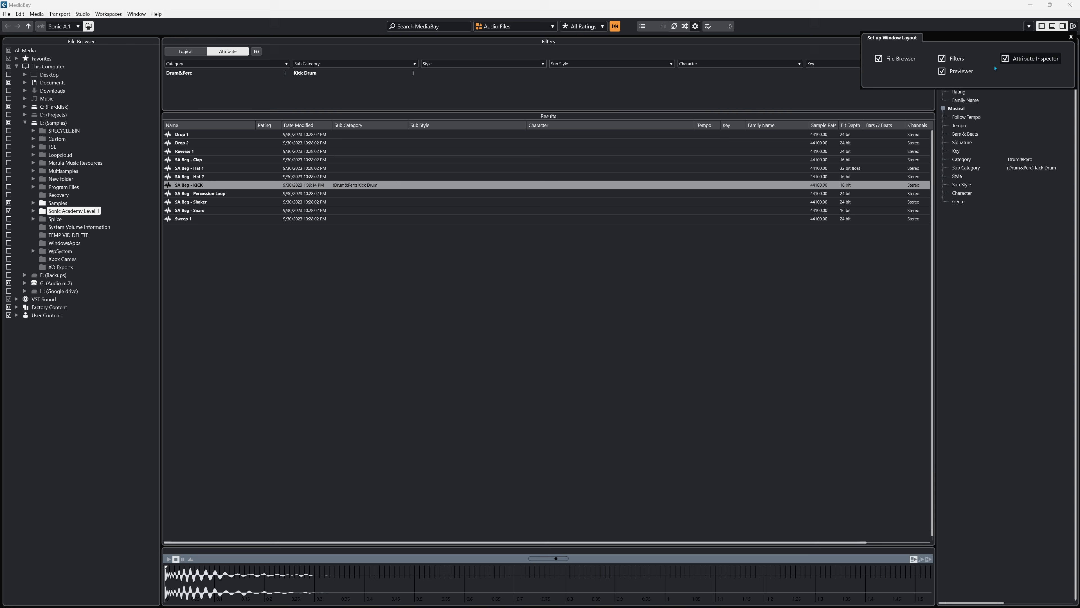
{"action": "left_click", "coordinate": [352, 317]}
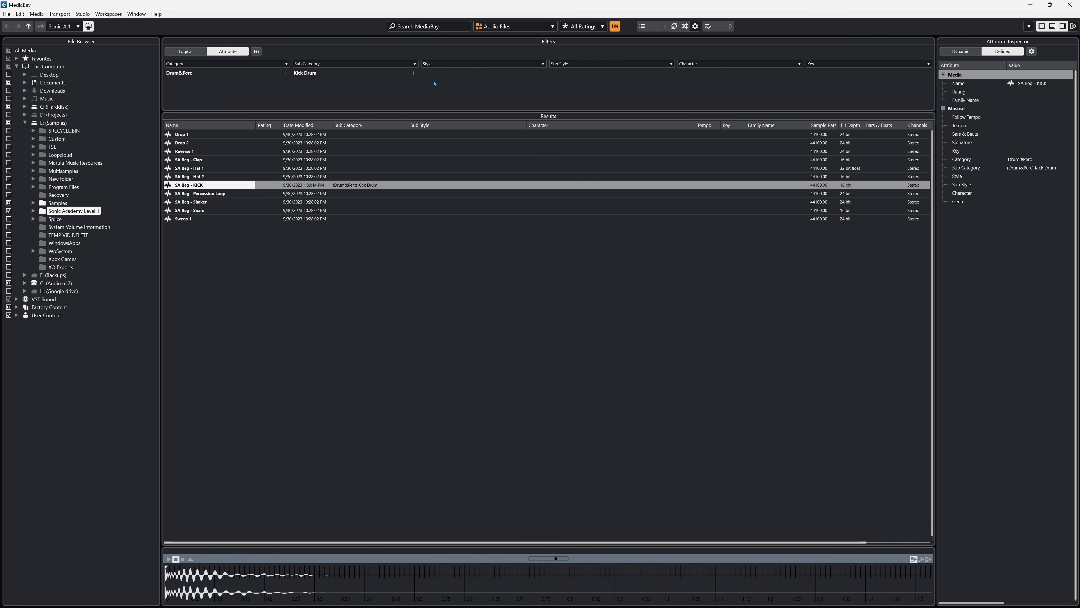
- Close the MediaBay window to return to the project window
{"action": "left_click", "coordinate": [115, 356]}
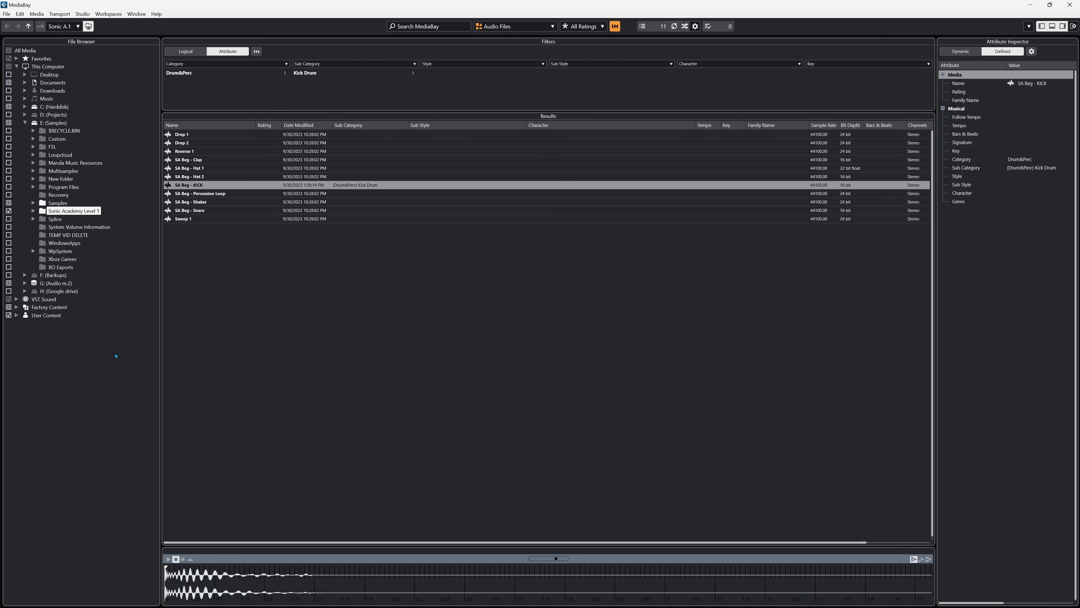
{"action": "left_click", "coordinate": [1077, 4]}
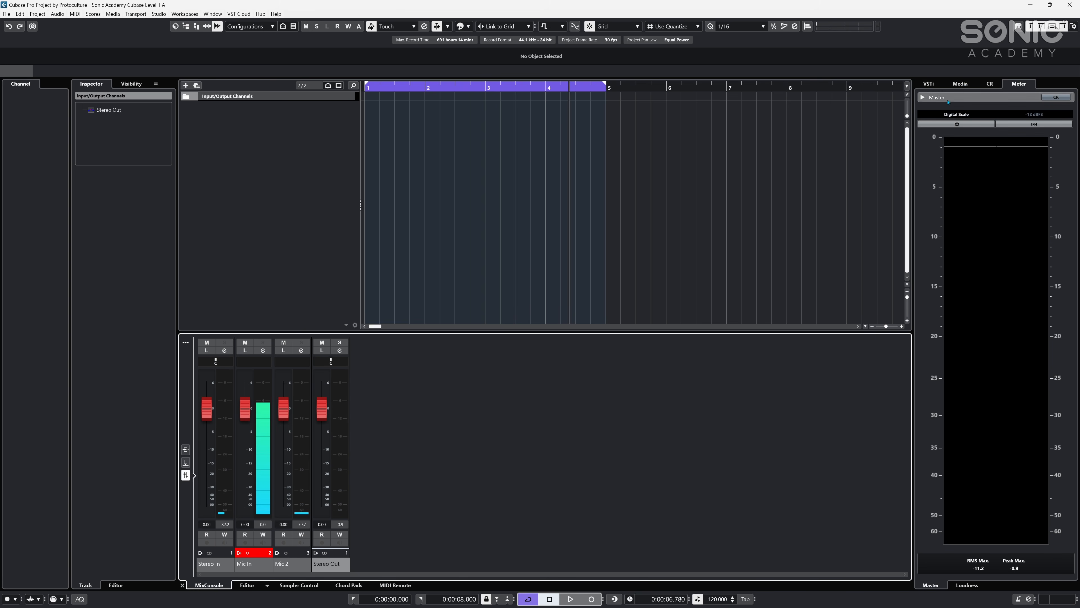
- Browse the project window's media browser, viewing the File Browser and returning to the Sonic Academy Level 1 folder in Favorites
{"action": "left_click", "coordinate": [965, 85]}
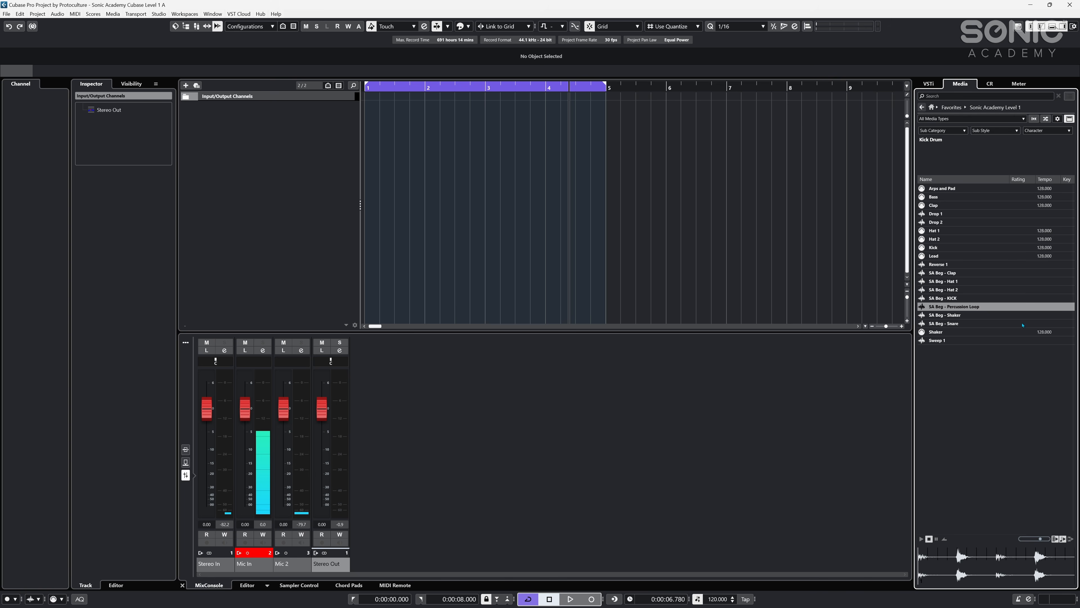
{"action": "left_click", "coordinate": [931, 107]}
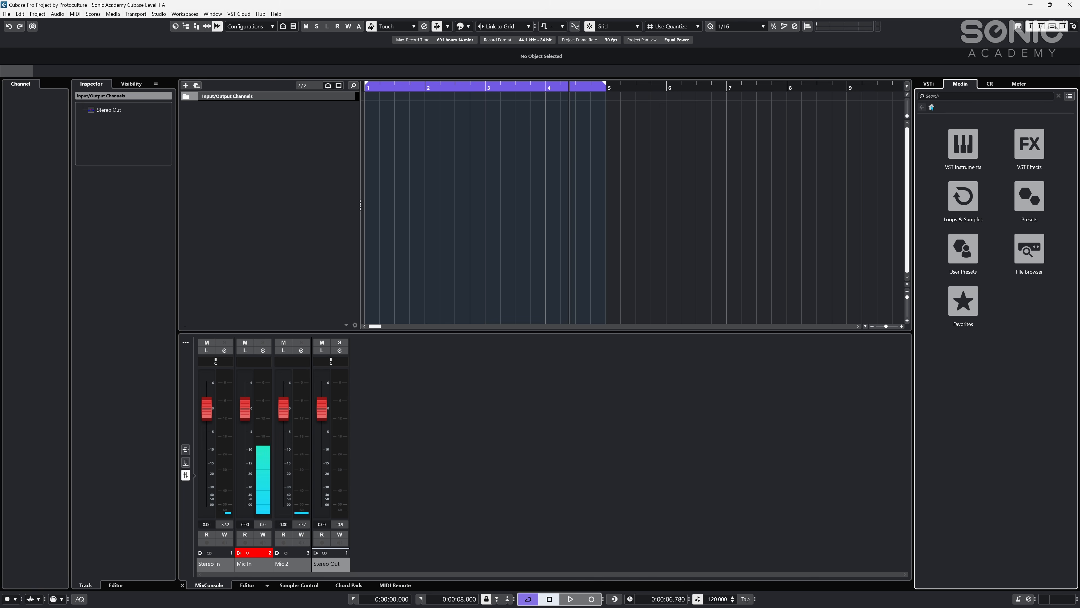
{"action": "left_click", "coordinate": [1029, 249]}
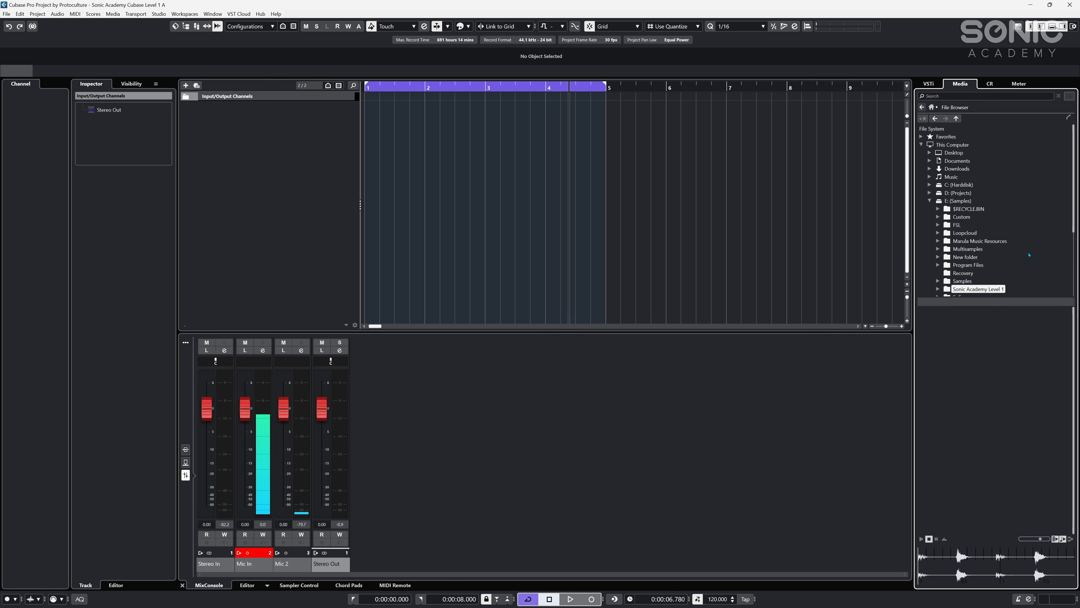
{"action": "left_click", "coordinate": [932, 107]}
{"action": "left_click", "coordinate": [964, 301]}
{"action": "left_click", "coordinate": [966, 204]}
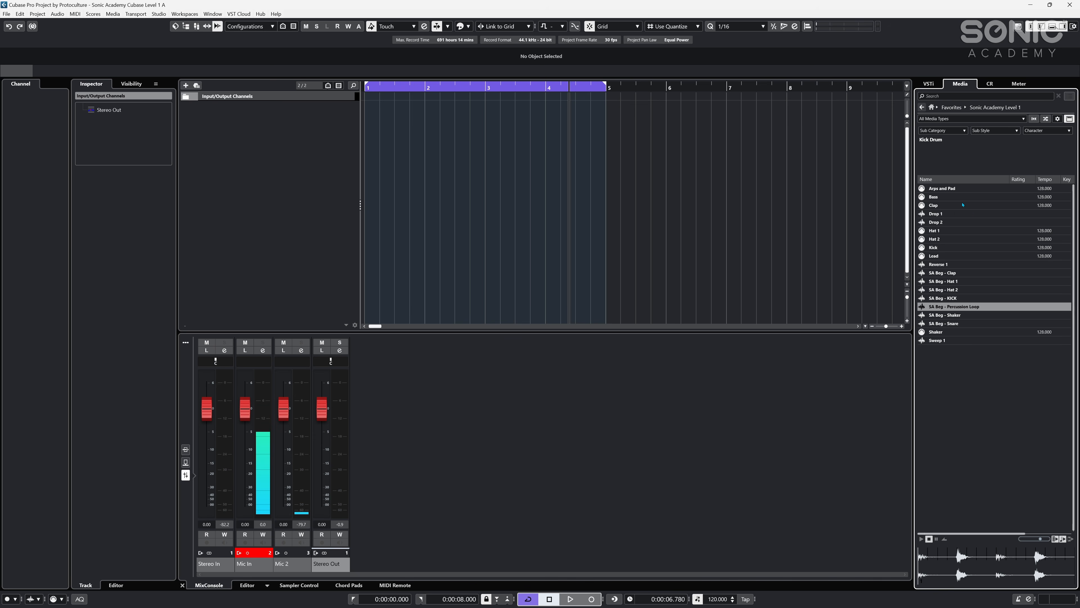
- Open the MediaBay window, show the contents of the E: (Samples) drive and expand its Samples folder
{"action": "key", "text": "F5"}
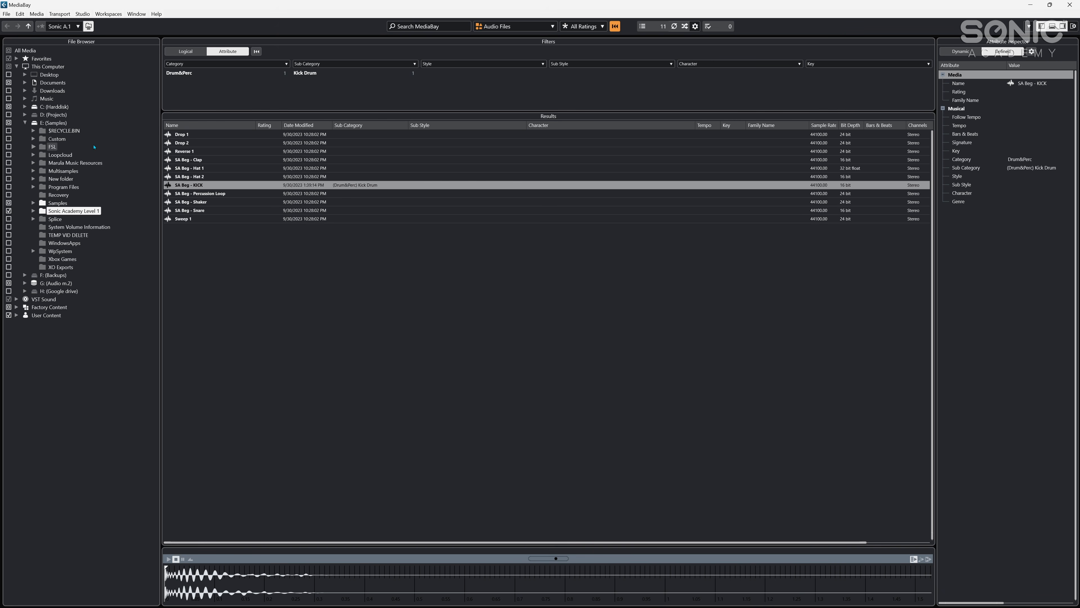
{"action": "left_click", "coordinate": [54, 123]}
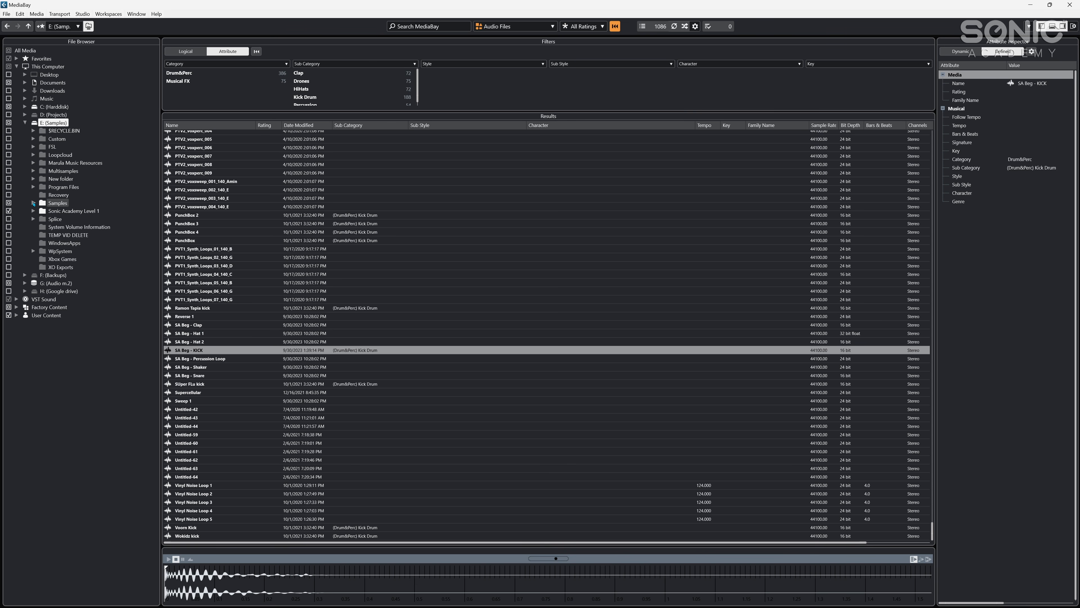
{"action": "left_click", "coordinate": [34, 203]}
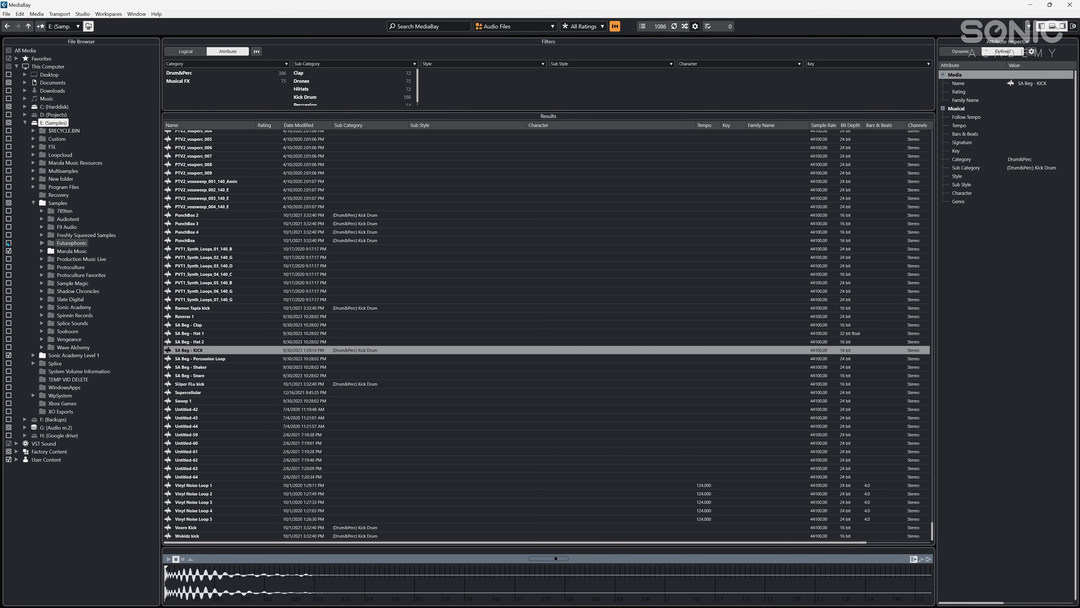
- Include the Futurephonic folder in the MediaBay scan, expand its Future Geometrics and Sonic Formation subfolders, and collapse it again
{"action": "left_click", "coordinate": [9, 243]}
{"action": "double_click", "coordinate": [86, 242]}
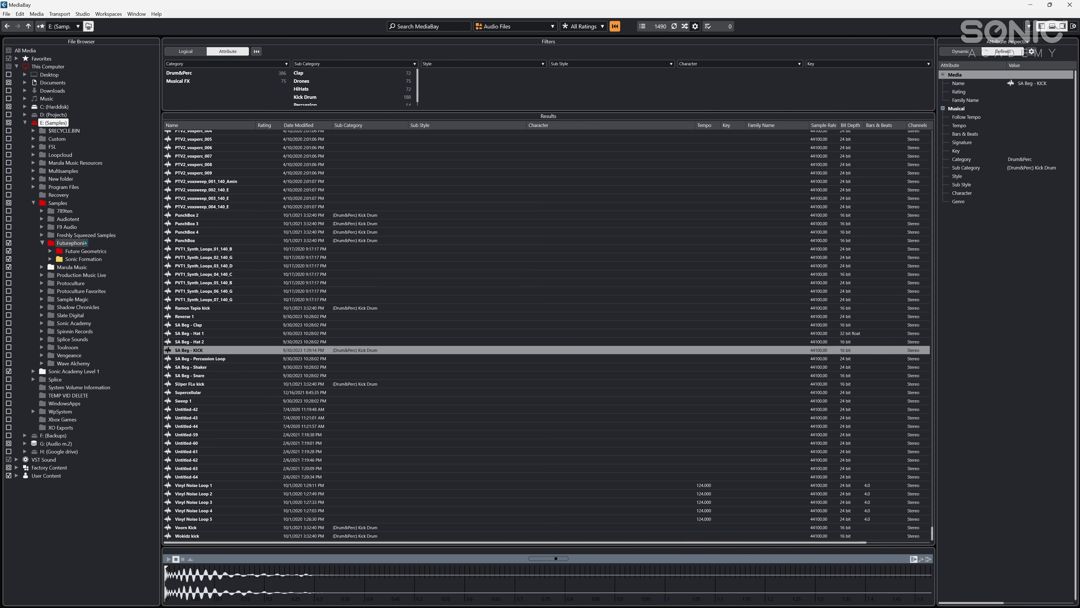
{"action": "left_click", "coordinate": [50, 259]}
{"action": "left_click", "coordinate": [50, 251]}
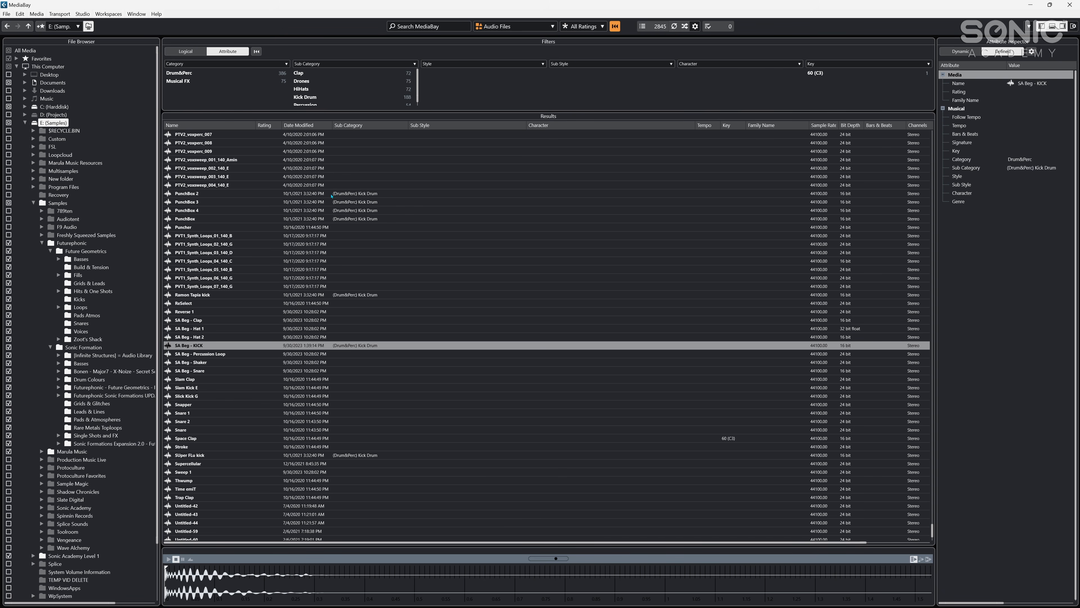
{"action": "left_click", "coordinate": [42, 242]}
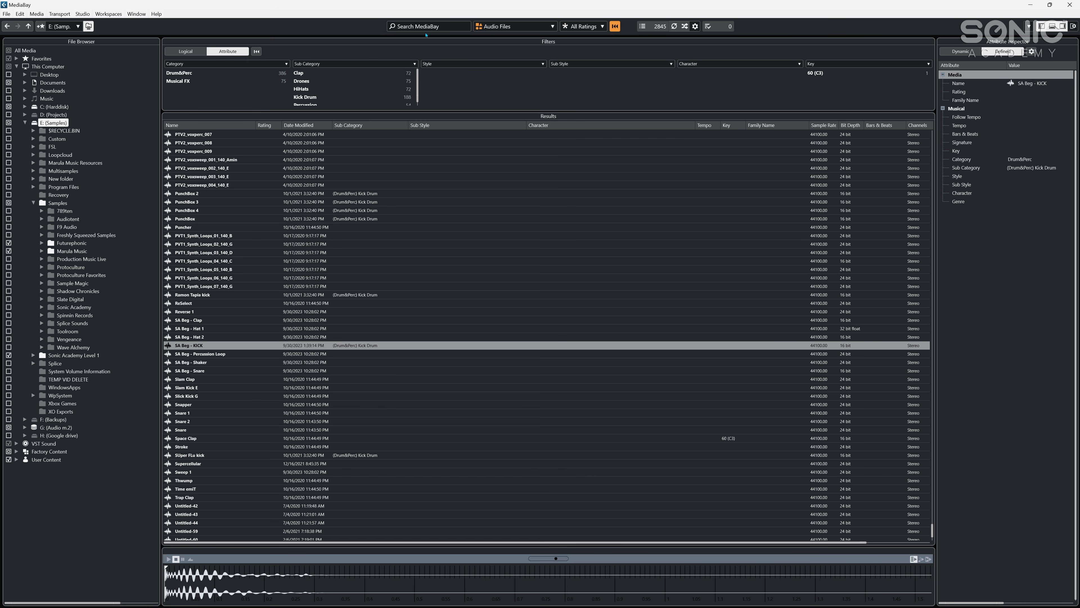
- Search the MediaBay results for "Kick" and inspect the attributes of a kick sample already tagged as Kick Drum
{"action": "left_click", "coordinate": [457, 26]}
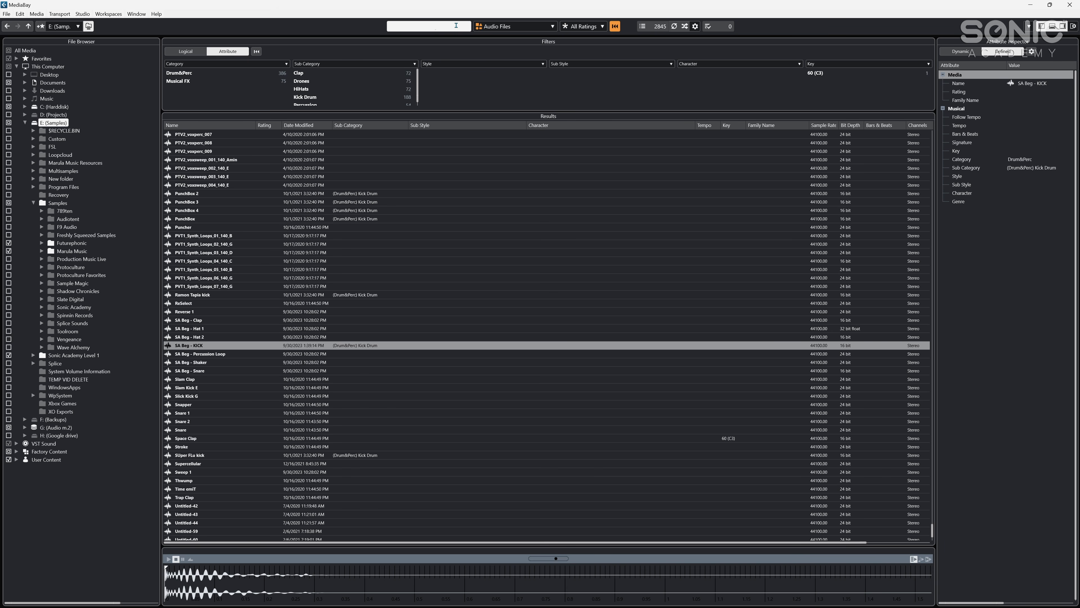
{"action": "type", "text": "Kick"}
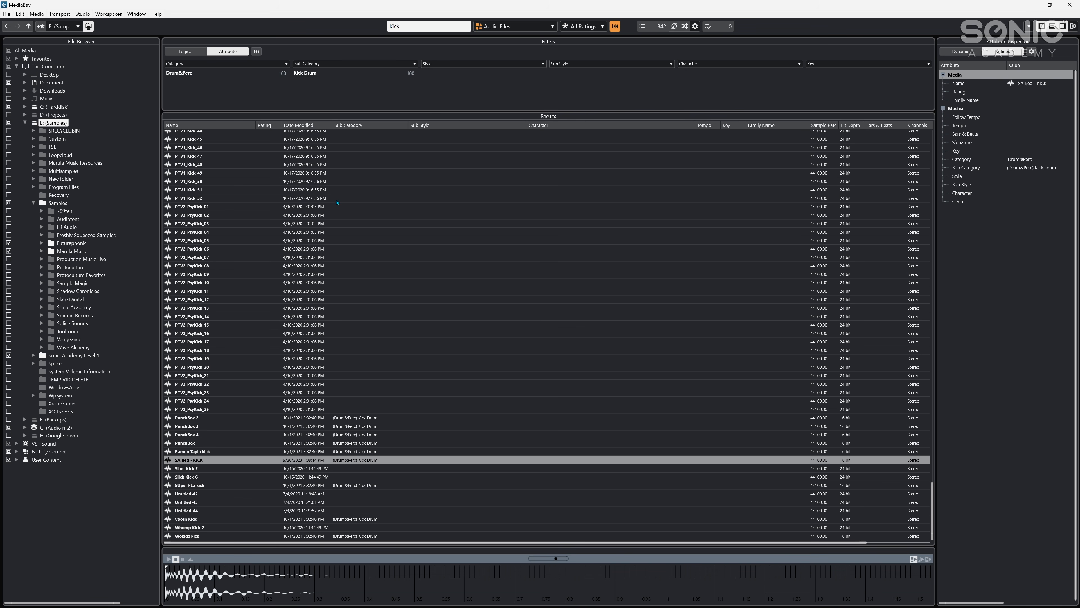
{"action": "left_click", "coordinate": [342, 451]}
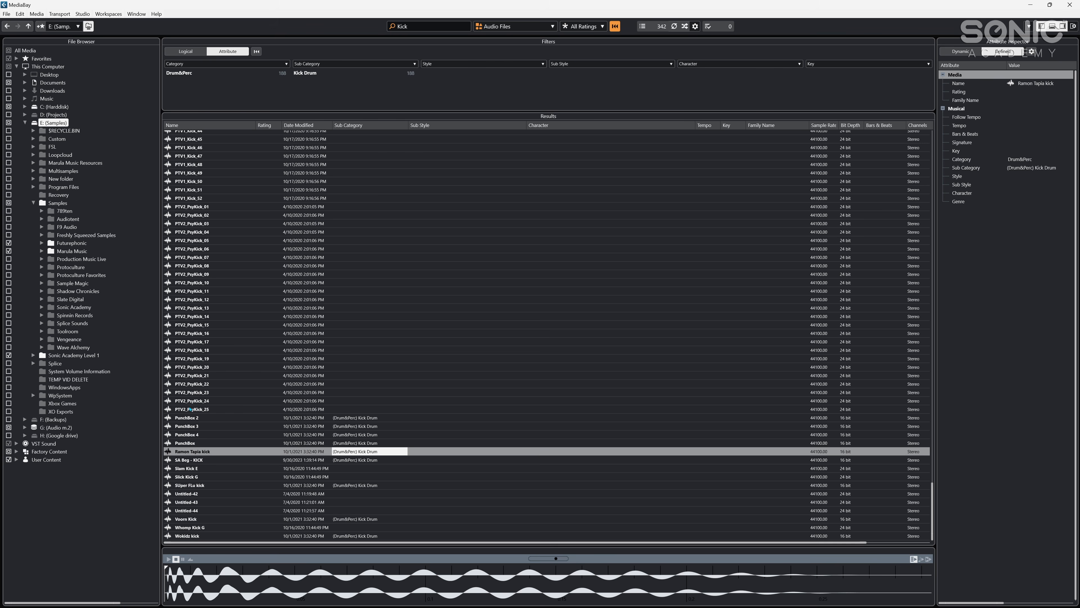
- Select the samples PTV2_PsyKick_01 through PTV2_PsyKick_25 and set their Category attribute to Drum&Perc
{"action": "left_click", "coordinate": [190, 409]}
{"action": "left_click", "coordinate": [177, 394]}
{"action": "left_click", "coordinate": [183, 409]}
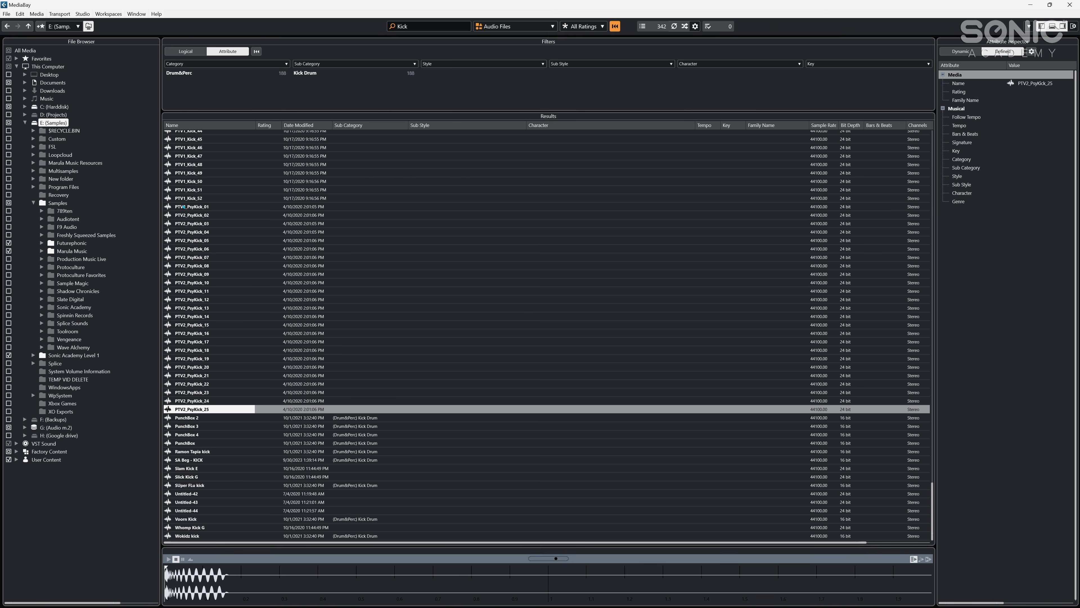
{"action": "left_click", "coordinate": [184, 207], "text": "shift"}
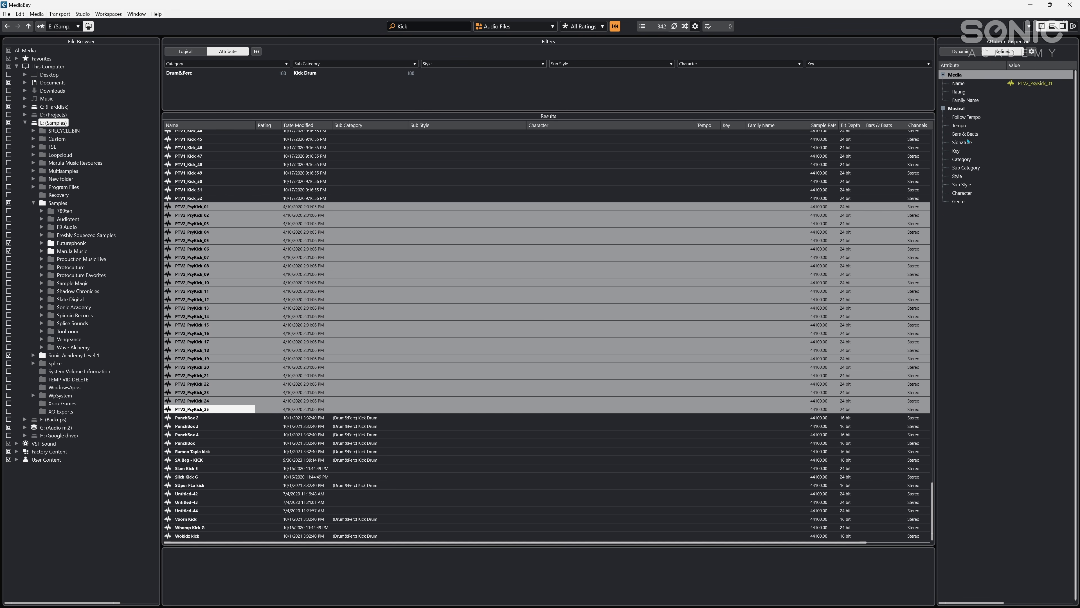
{"action": "left_click", "coordinate": [962, 160]}
{"action": "left_click", "coordinate": [1019, 163]}
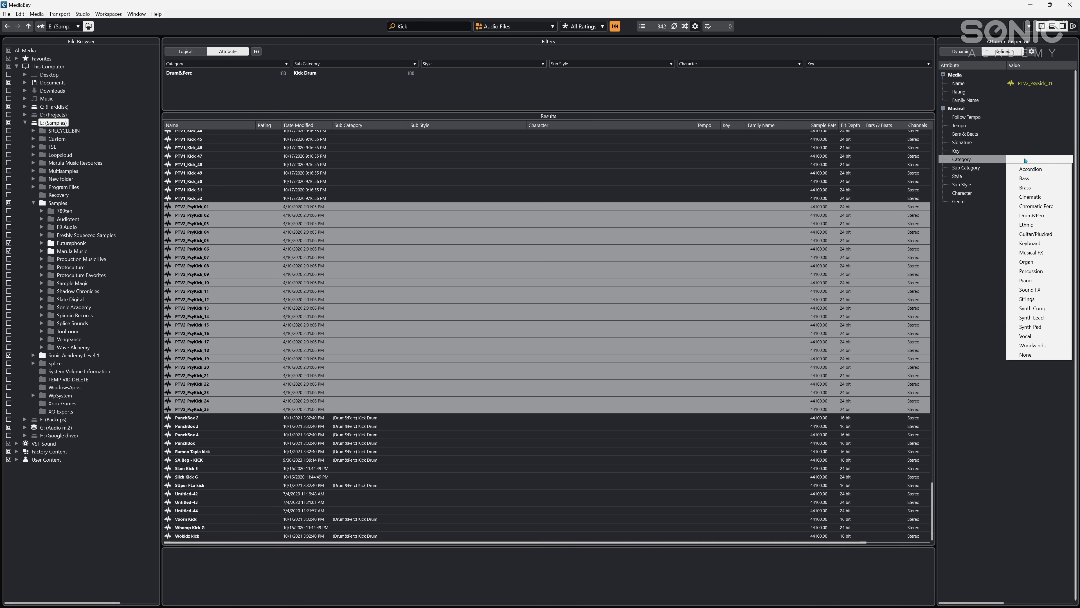
{"action": "left_click", "coordinate": [1029, 216]}
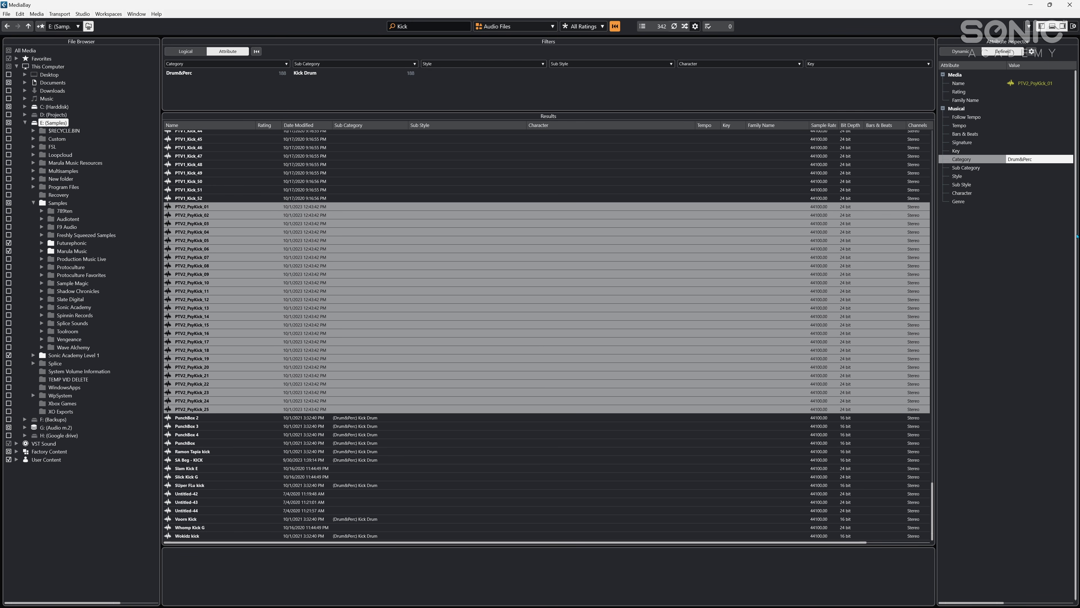
- Set the Sub Category attribute of the selected PTV2_PsyKick samples to Kick Drum under Drum&Perc
{"action": "left_click", "coordinate": [964, 168]}
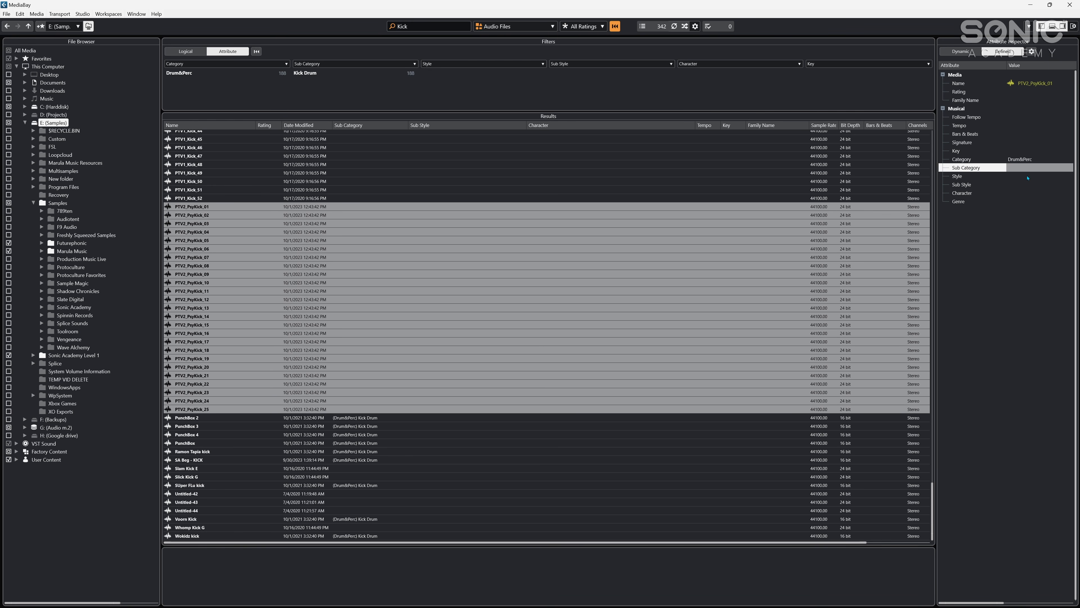
{"action": "left_click", "coordinate": [1016, 167]}
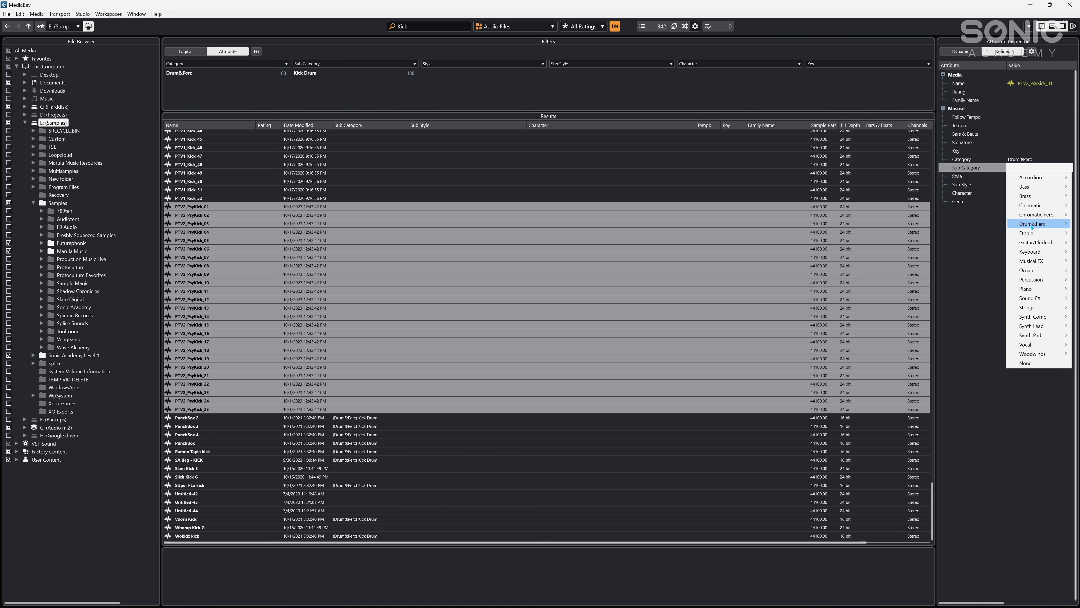
{"action": "mouse_move", "coordinate": [1032, 224]}
{"action": "left_click", "coordinate": [968, 289]}
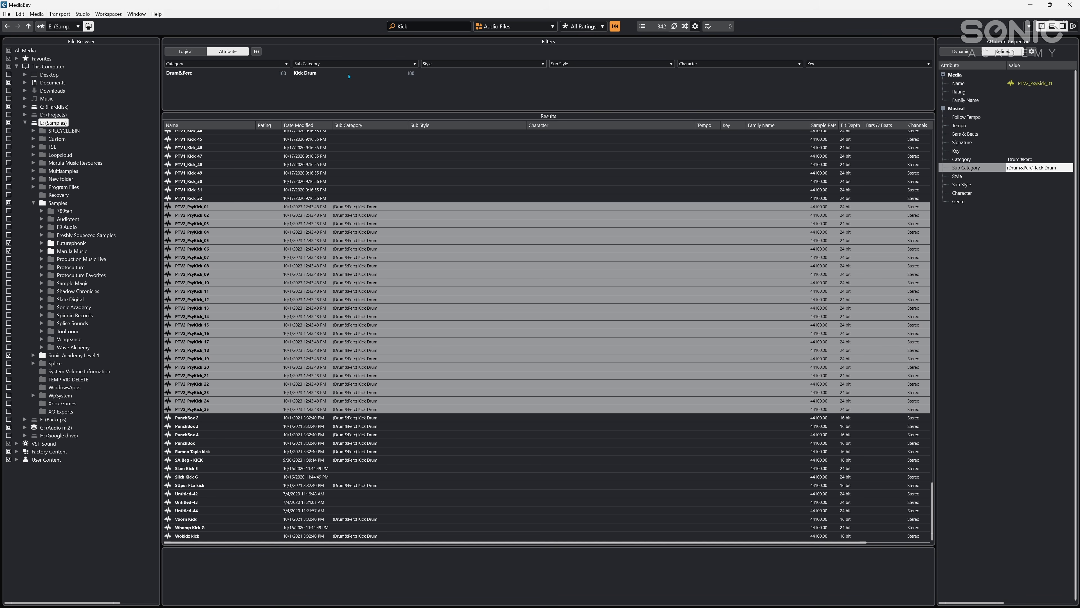
{"action": "left_click", "coordinate": [349, 75]}
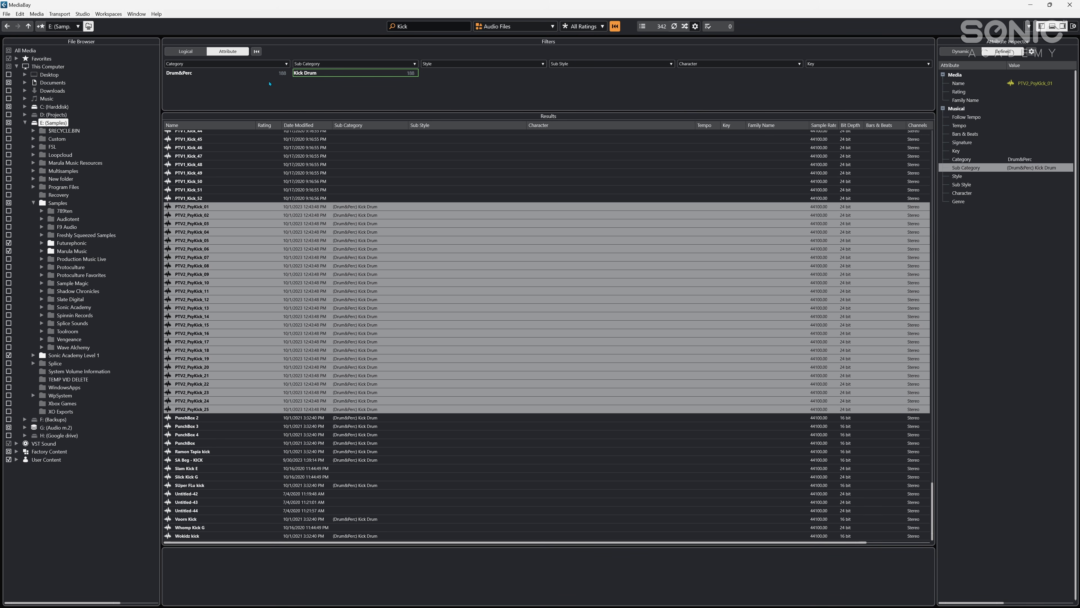
- Clear the "Kick" search and filter the results by category Drum&Perc and sub category Kick Drum
{"action": "left_click", "coordinate": [179, 190]}
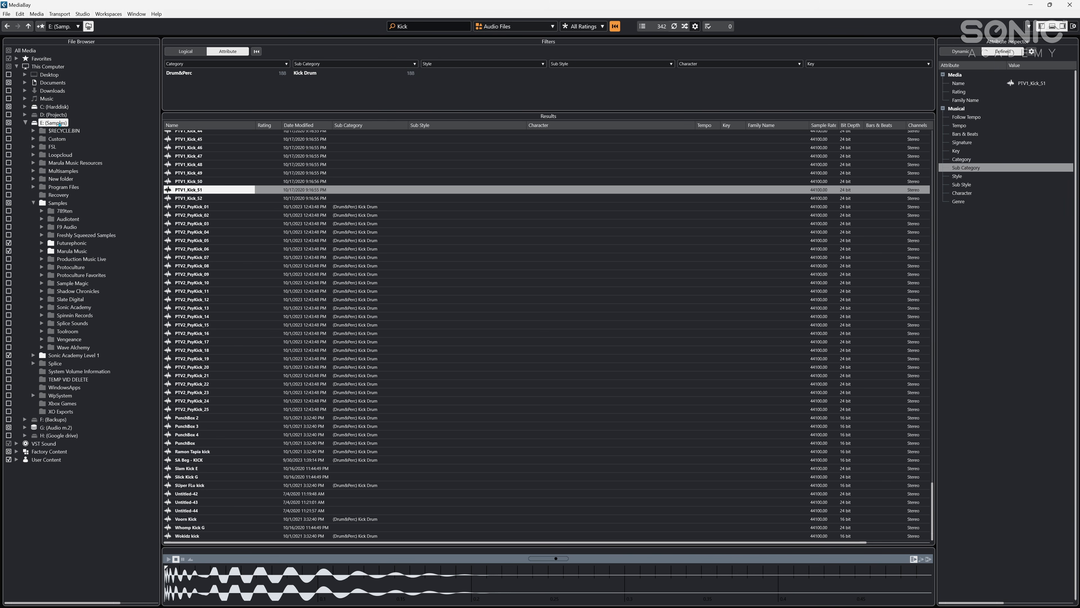
{"action": "left_click", "coordinate": [407, 27]}
{"action": "key", "text": "BackSpace"}
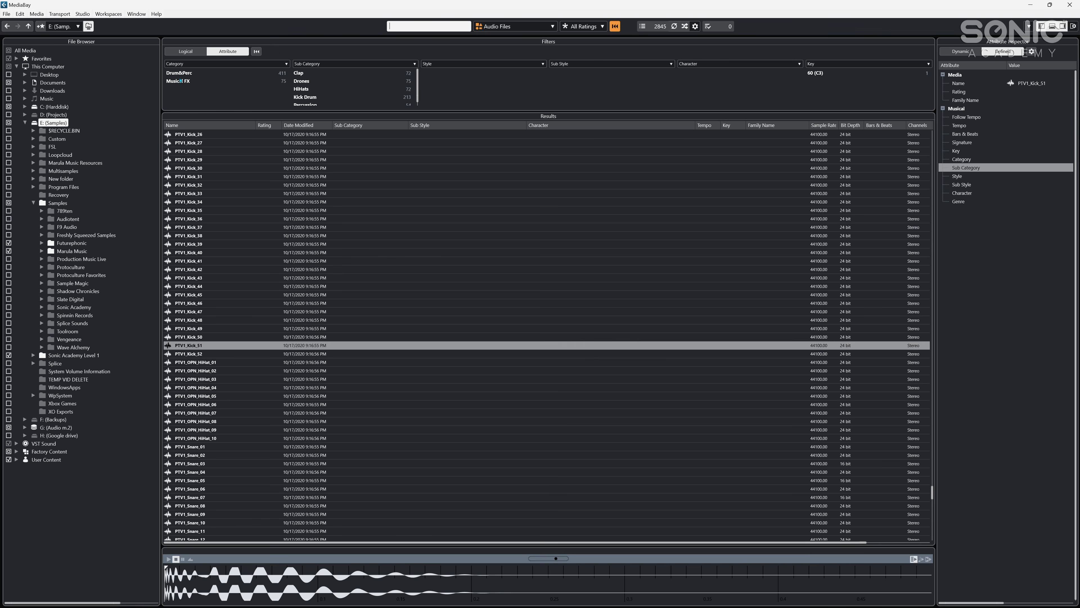
{"action": "left_click", "coordinate": [180, 73]}
{"action": "left_click", "coordinate": [312, 90]}
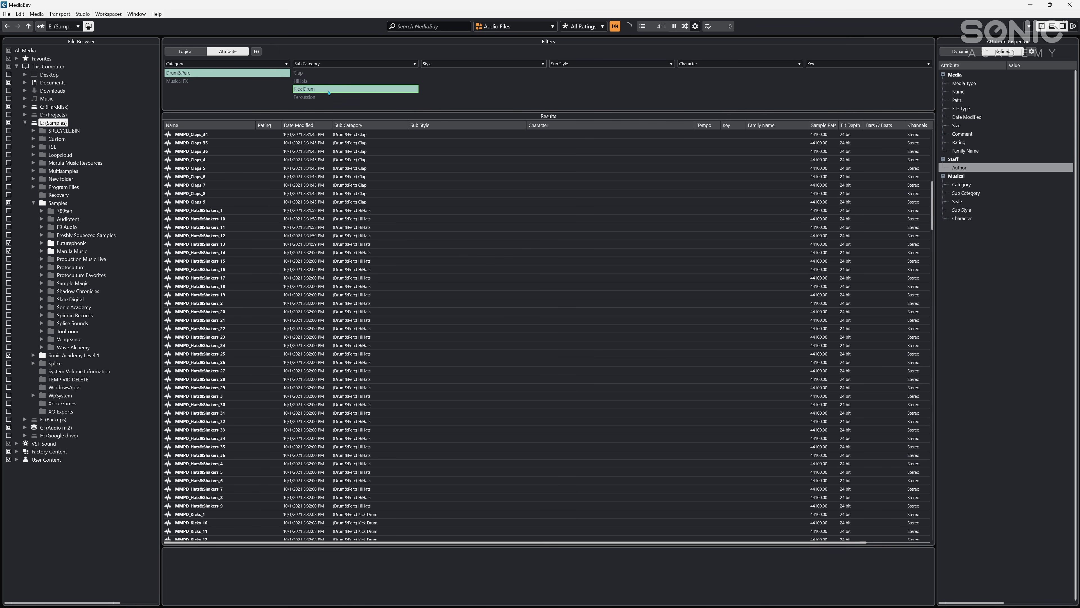
- Audition several of the newly tagged PTV2_PsyKick samples in the filtered results, ending on PTV2_PsyKick_17
{"action": "scroll", "coordinate": [203, 247], "scroll_direction": "down", "scroll_amount": 15}
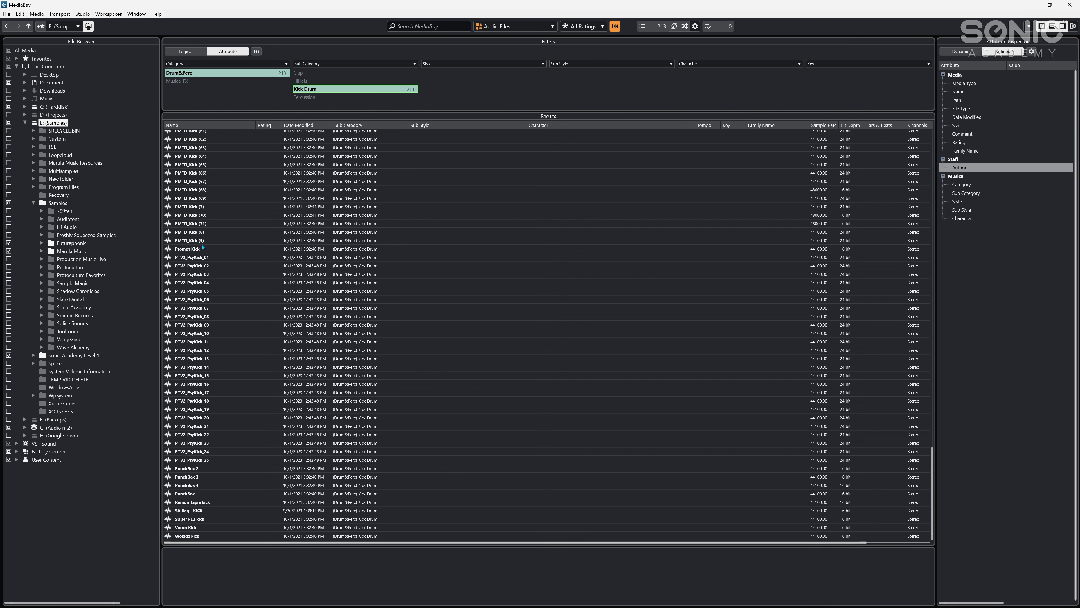
{"action": "left_click", "coordinate": [193, 366]}
{"action": "left_click", "coordinate": [193, 409]}
{"action": "left_click", "coordinate": [192, 451]}
{"action": "left_click", "coordinate": [196, 435]}
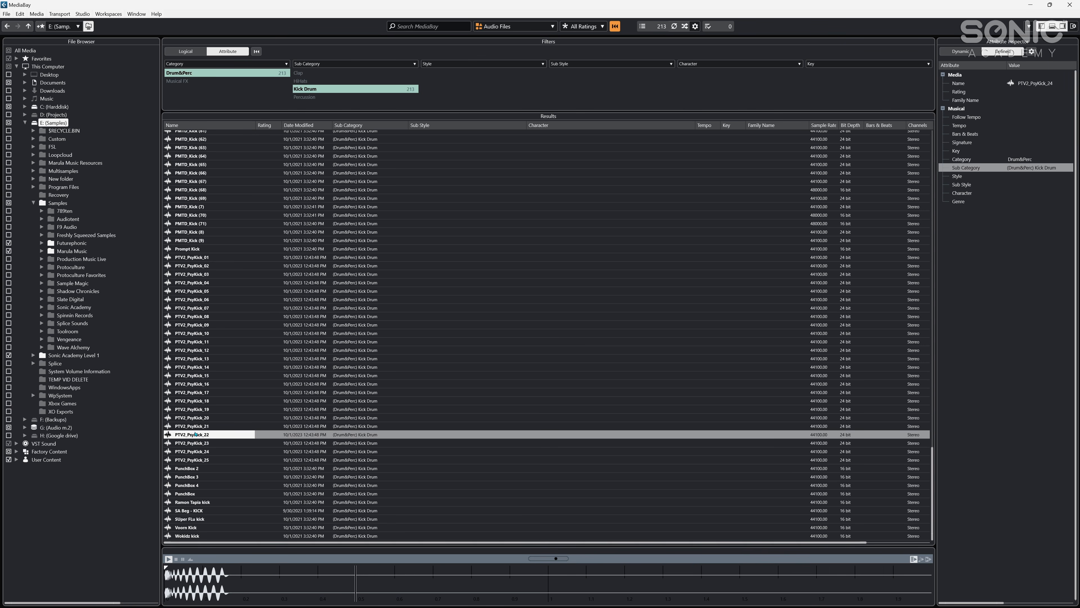
{"action": "left_click", "coordinate": [340, 392]}
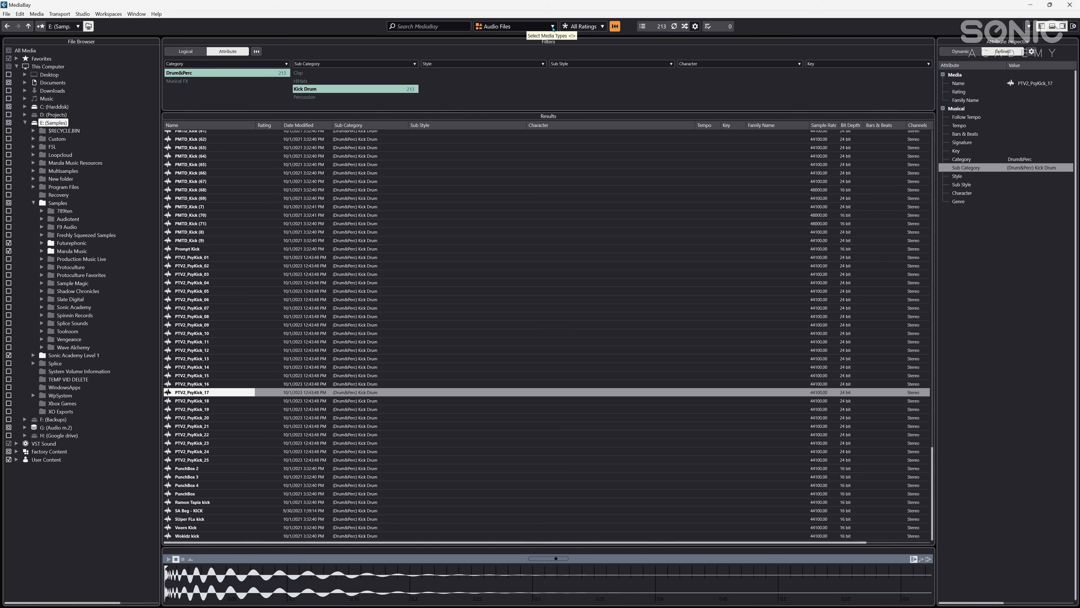
- Set the MediaBay media type filter to All Media Types and close the selection list
{"action": "left_click", "coordinate": [551, 28]}
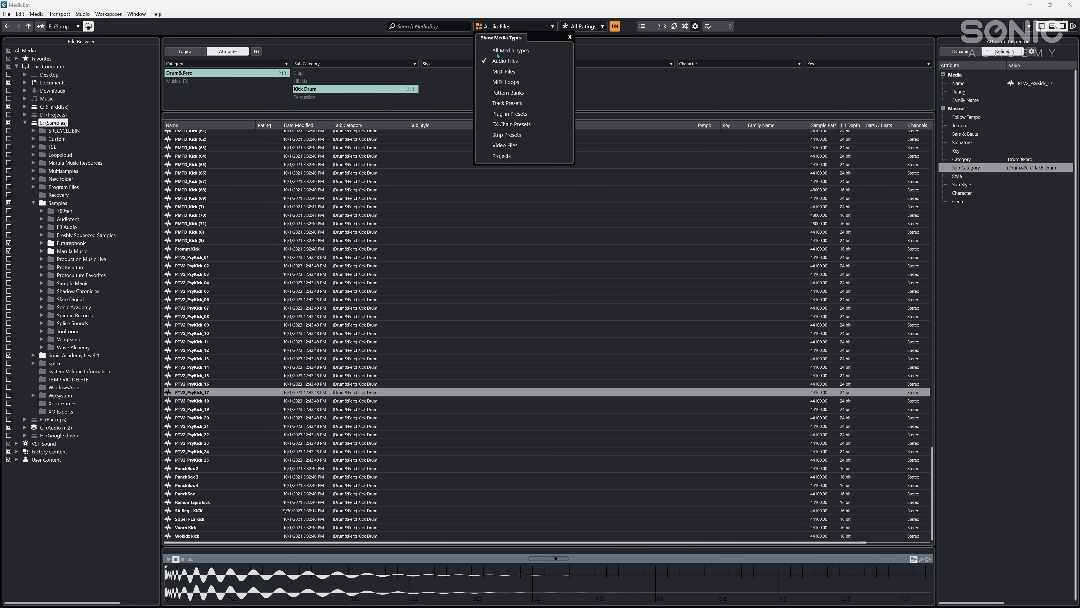
{"action": "left_click", "coordinate": [498, 52]}
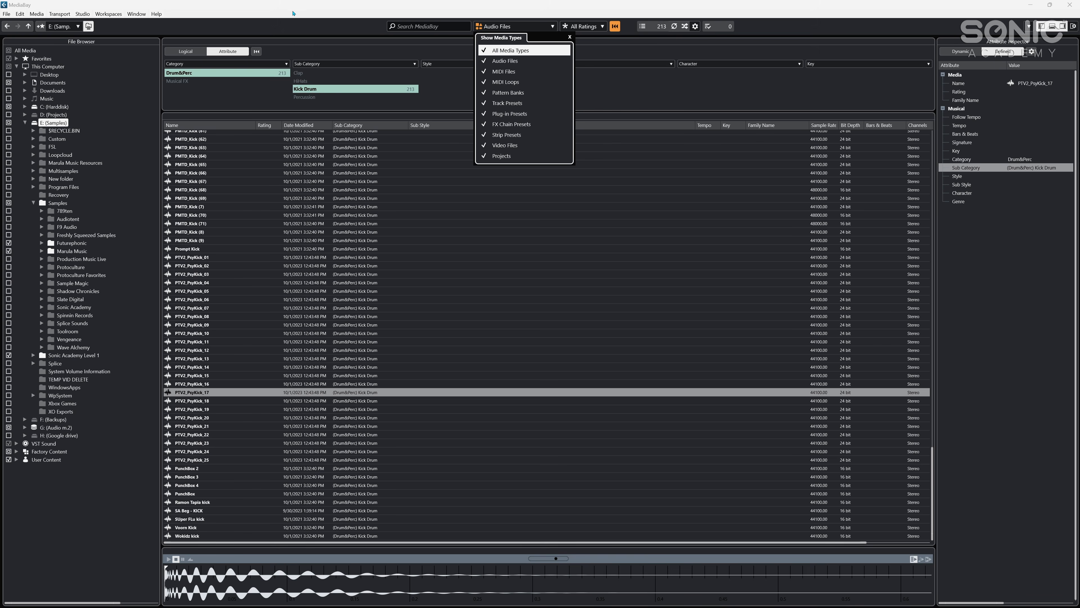
{"action": "left_click", "coordinate": [294, 13]}
- Show and expand the Sonic Academy Level 1 folder, and remove the Kick Drum and Drum&Perc filters
{"action": "left_click", "coordinate": [73, 355]}
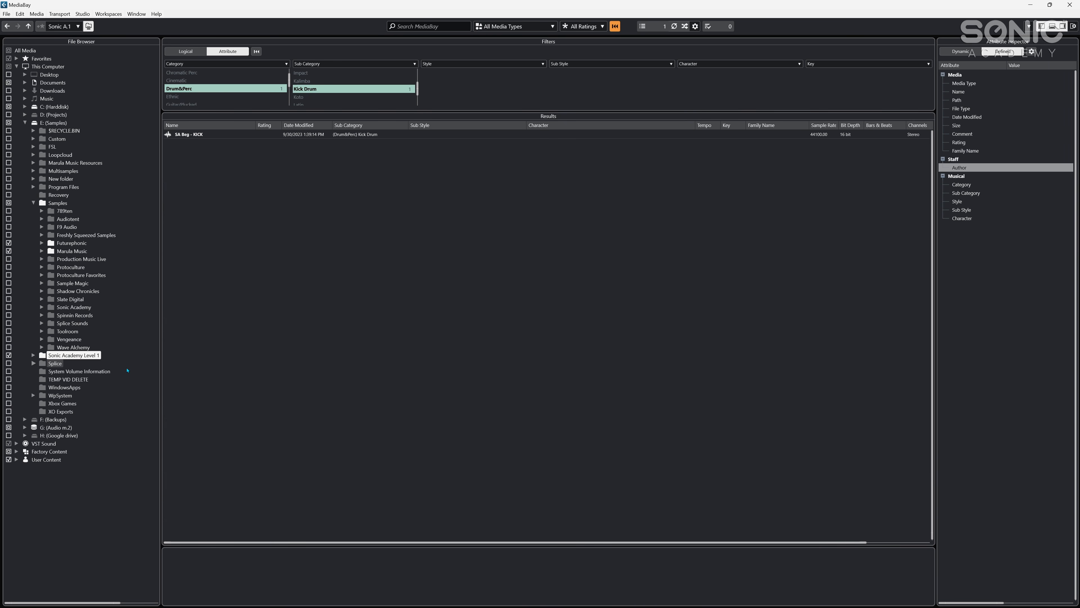
{"action": "left_click", "coordinate": [34, 355]}
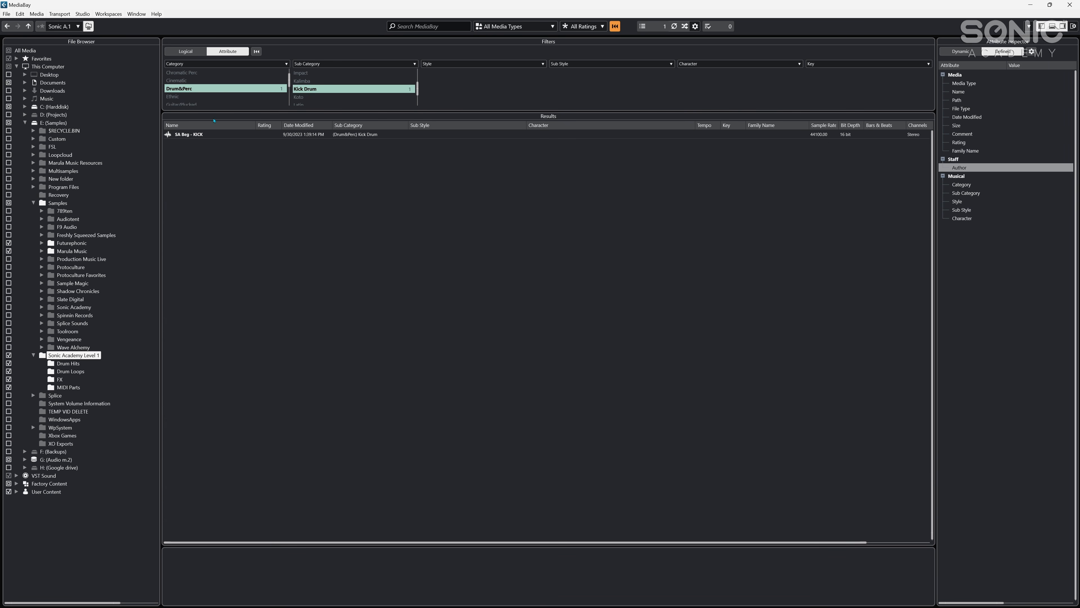
{"action": "left_click", "coordinate": [316, 89]}
{"action": "left_click", "coordinate": [217, 89]}
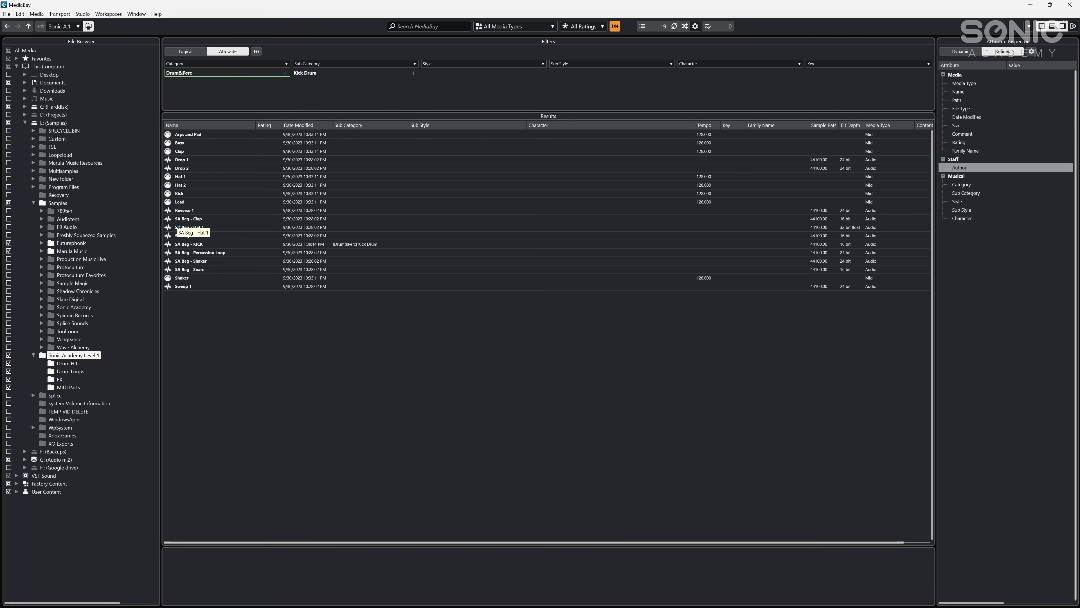
- Show the Factory Content and look through its list of presets and projects
{"action": "left_click", "coordinate": [47, 484]}
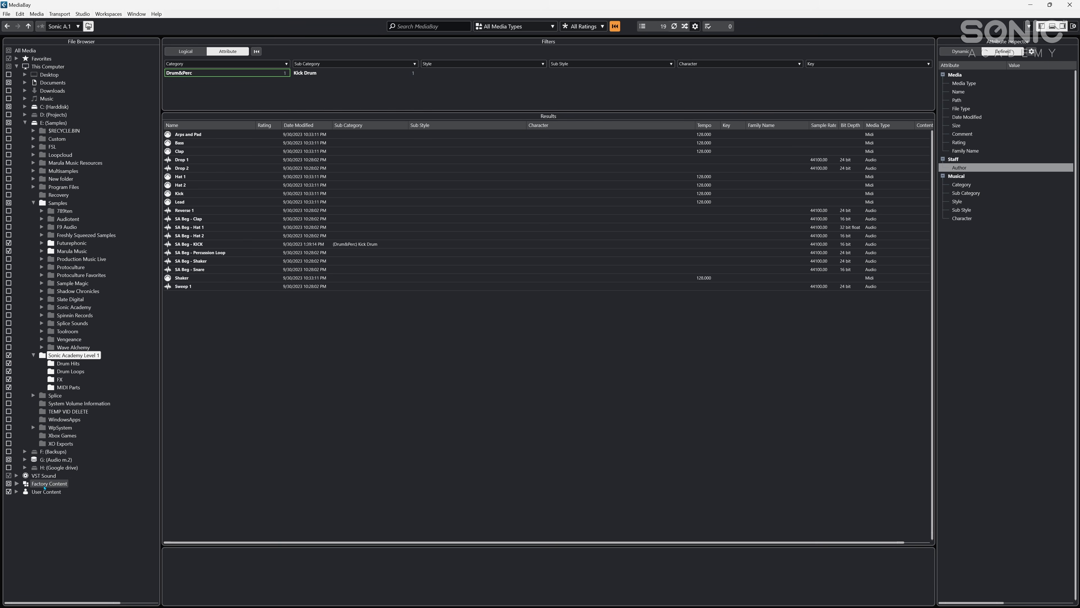
{"action": "scroll", "coordinate": [218, 363], "scroll_direction": "down", "scroll_amount": 20}
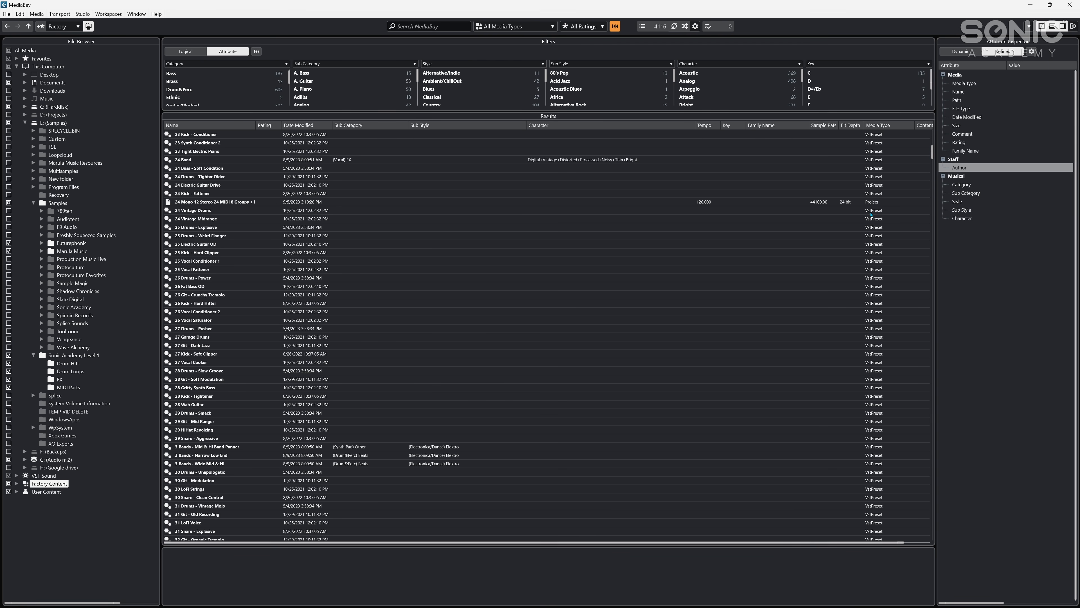
{"action": "scroll", "coordinate": [235, 215], "scroll_direction": "down", "scroll_amount": 20}
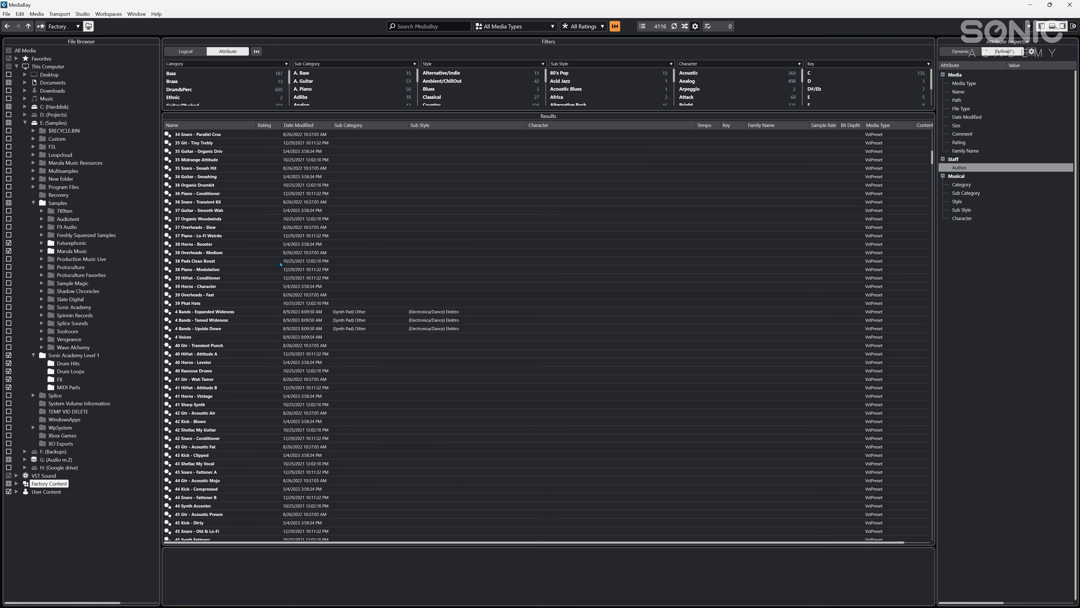
- Filter the MediaBay results to show only the Pattern Banks media type
{"action": "scroll", "coordinate": [363, 230], "scroll_direction": "down", "scroll_amount": 4}
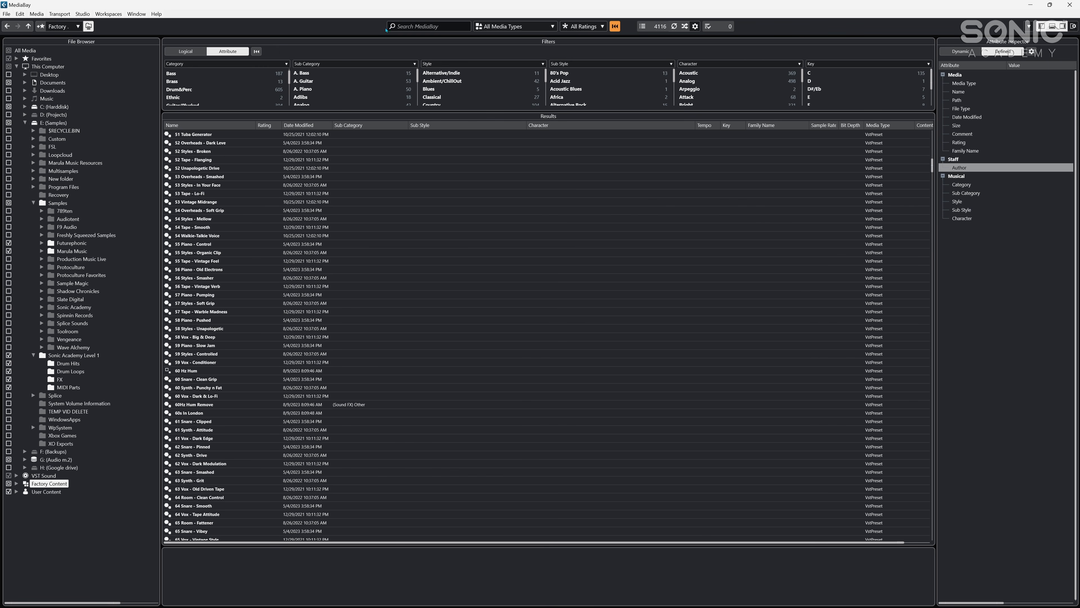
{"action": "left_click", "coordinate": [504, 27]}
{"action": "left_click", "coordinate": [485, 124]}
{"action": "left_click", "coordinate": [493, 134]}
{"action": "left_click", "coordinate": [500, 145]}
{"action": "left_click", "coordinate": [501, 156]}
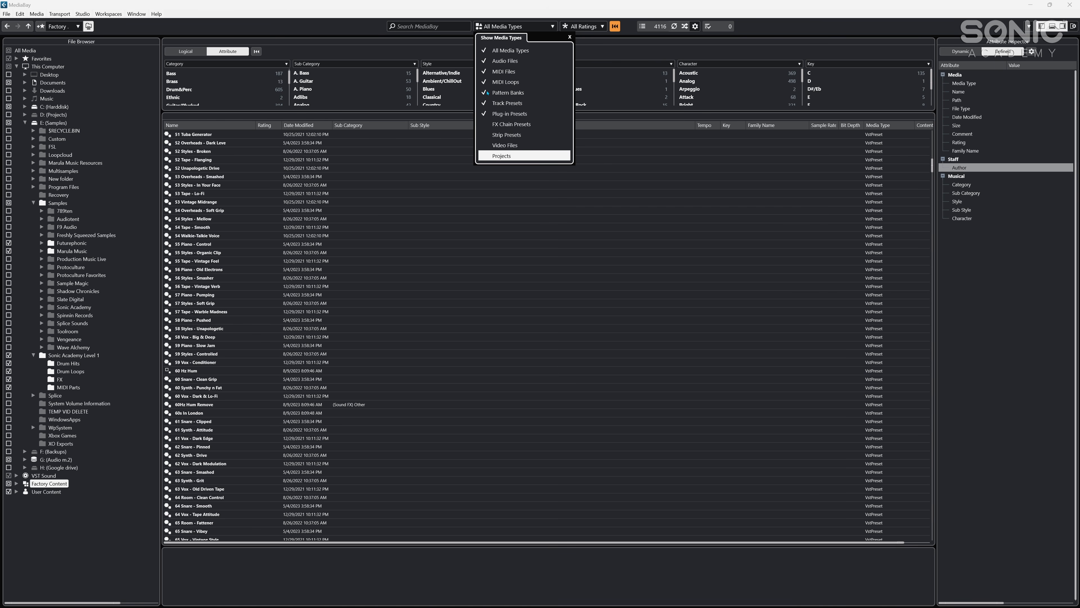
{"action": "left_click", "coordinate": [484, 50]}
{"action": "left_click", "coordinate": [486, 95]}
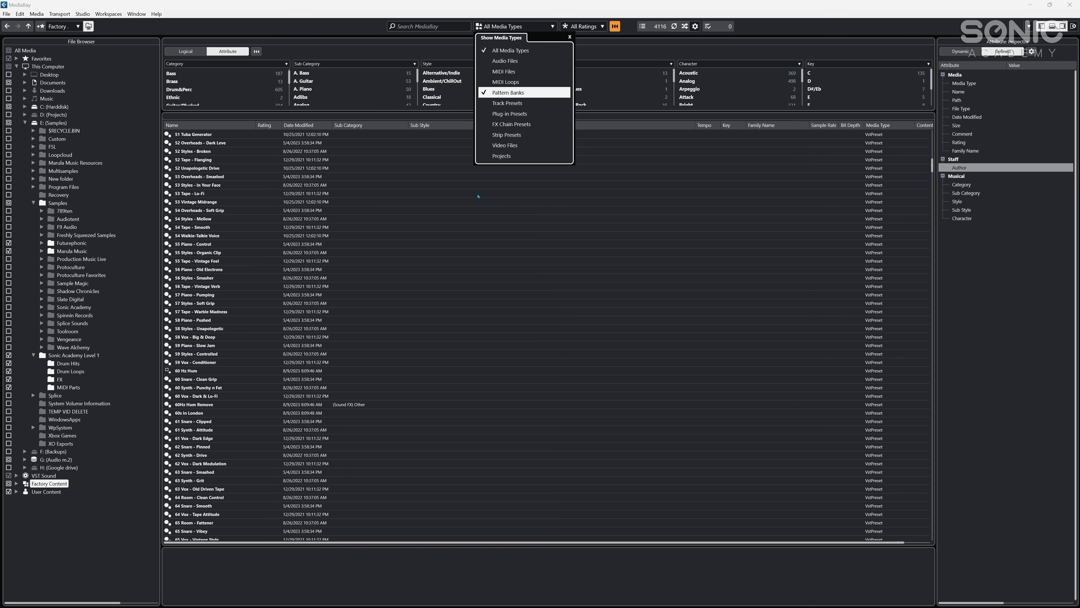
{"action": "left_click", "coordinate": [282, 565]}
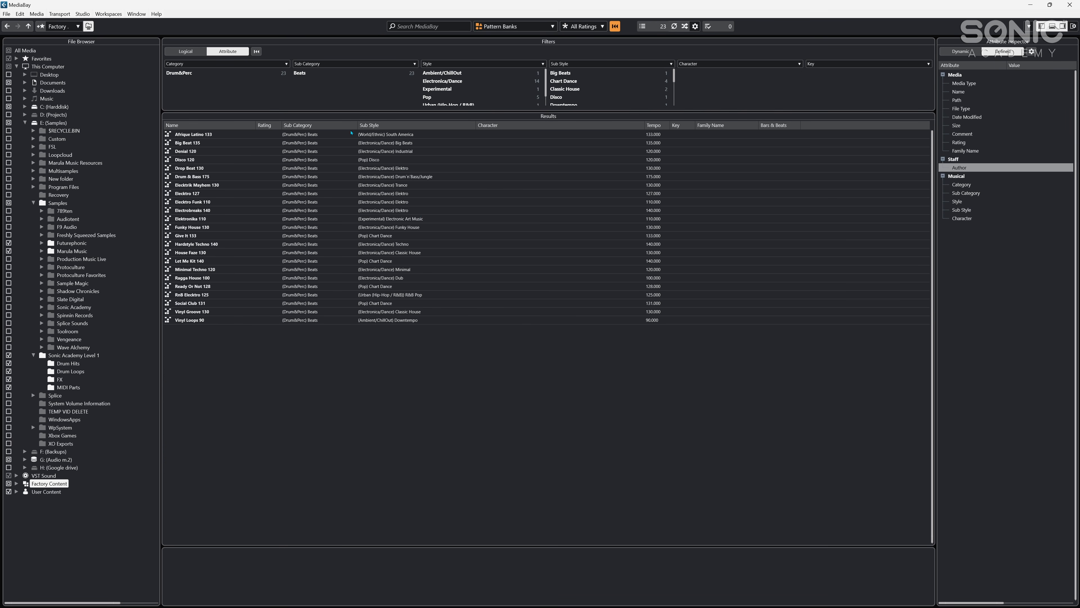
- Set the media type filter to All Media Types and close the MediaBay window
{"action": "left_click", "coordinate": [511, 27]}
{"action": "left_click", "coordinate": [497, 124]}
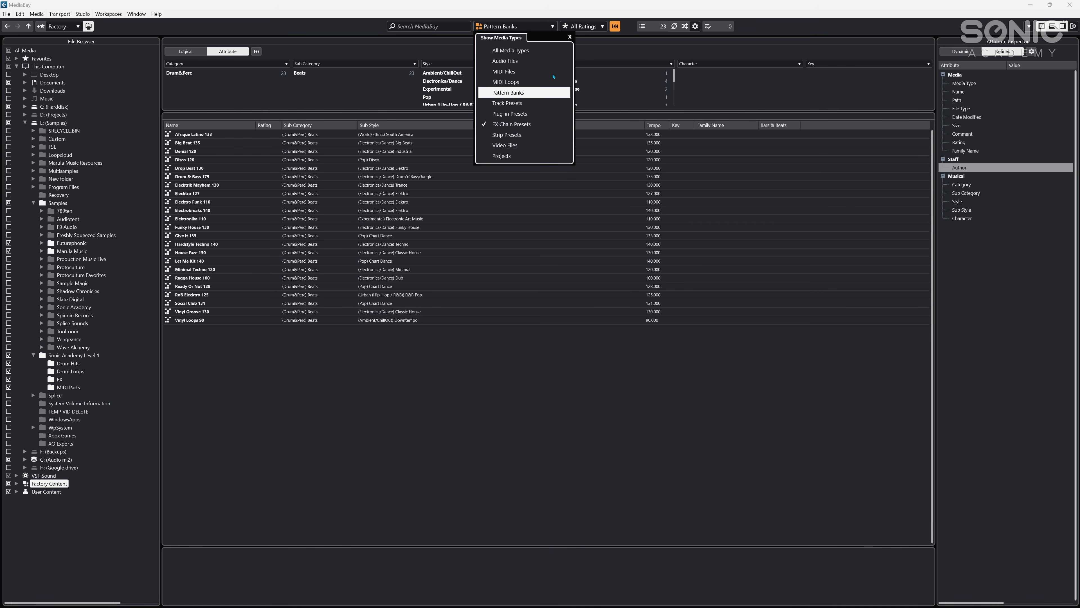
{"action": "left_click", "coordinate": [537, 50]}
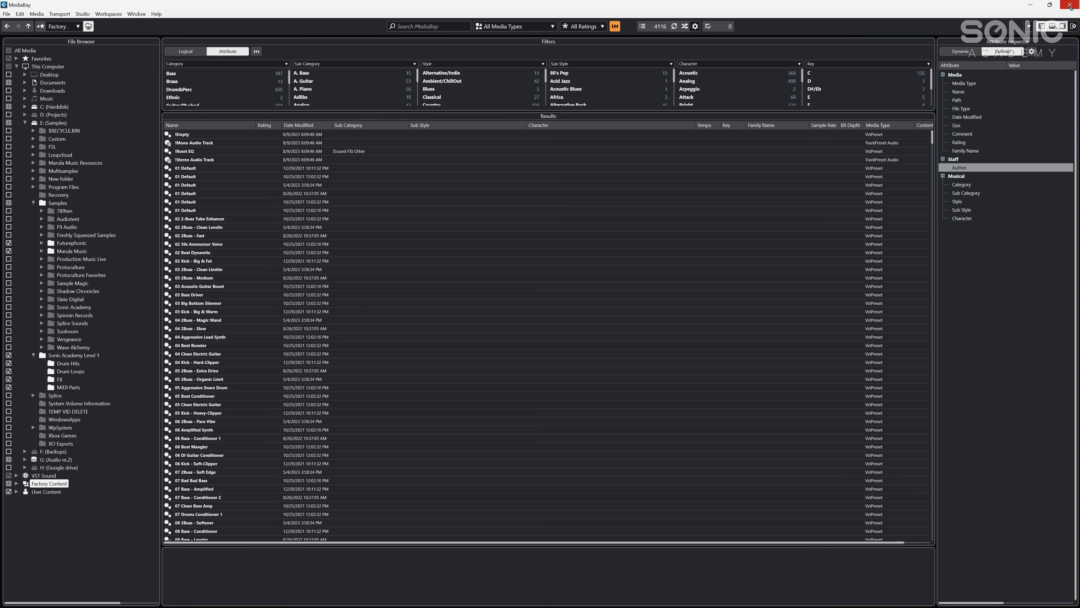
{"action": "left_click", "coordinate": [1070, 5]}
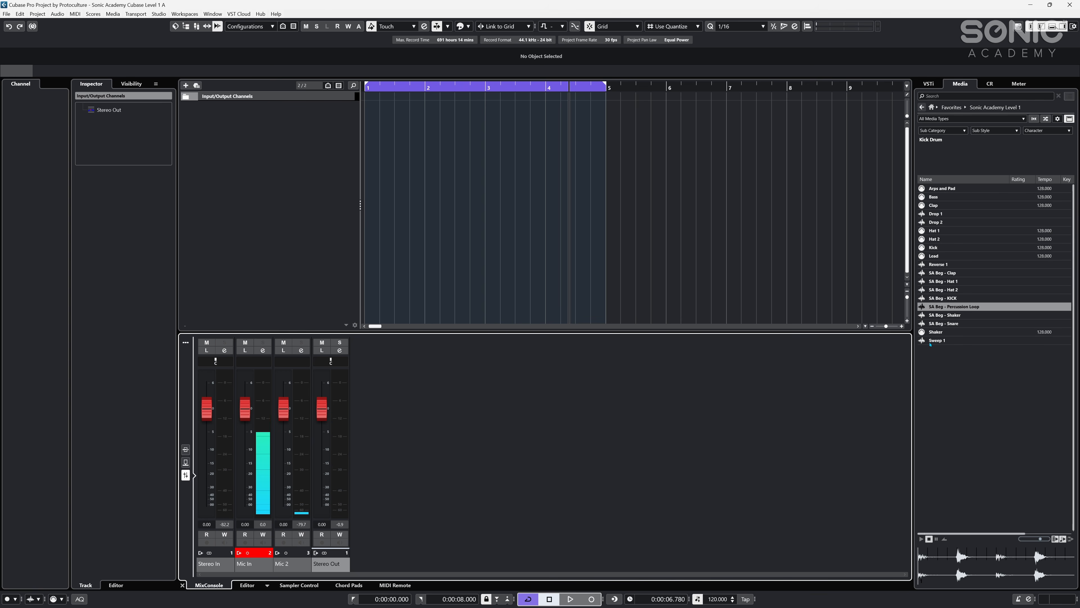
- Import the Drop 1 and Drop 2 samples at bar 1 onto different tracks, copying all files to the project folder
{"action": "left_click", "coordinate": [949, 289]}
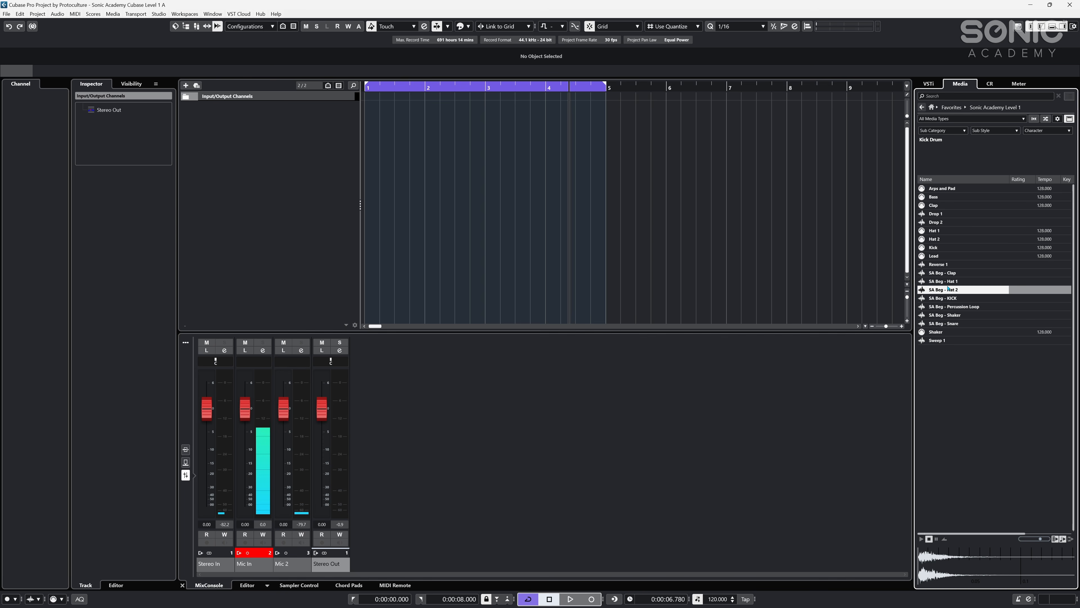
{"action": "left_click", "coordinate": [947, 222]}
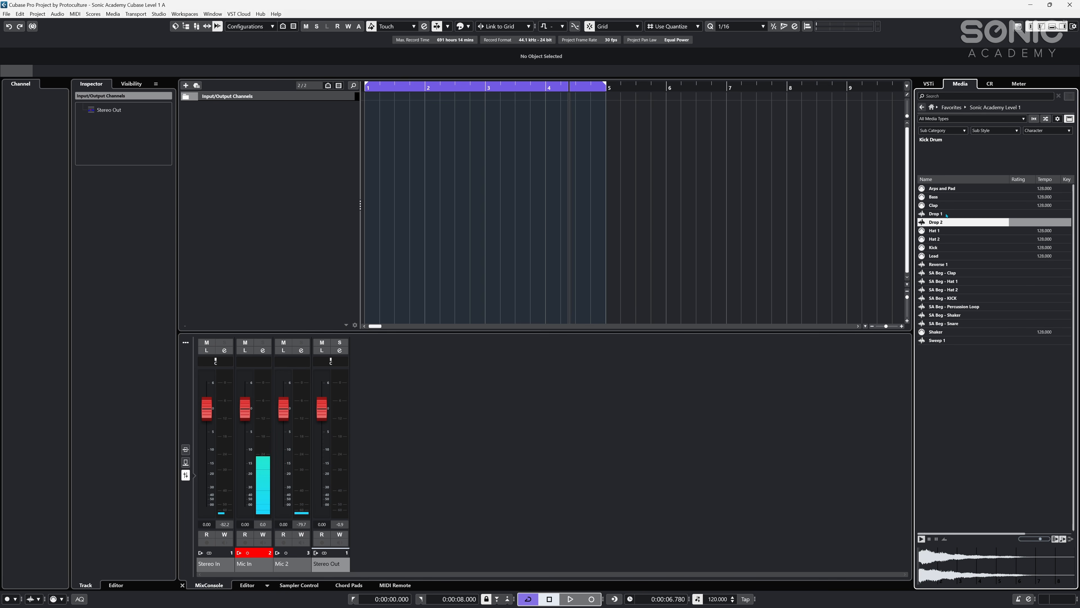
{"action": "left_click_drag", "start_coordinate": [948, 214], "coordinate": [394, 195]}
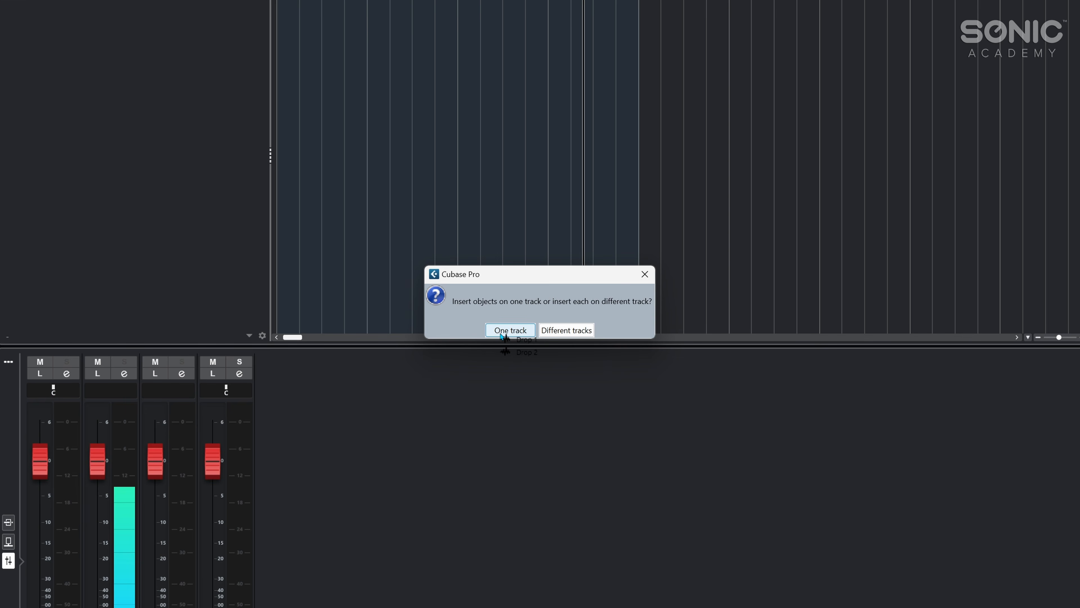
{"action": "left_click", "coordinate": [584, 333]}
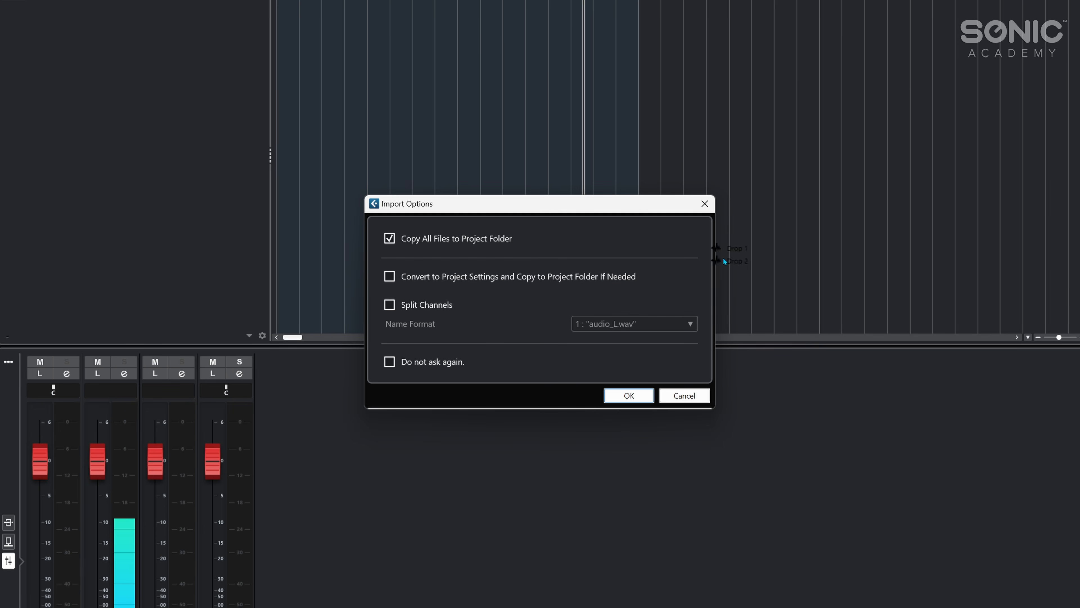
{"action": "left_click", "coordinate": [629, 396]}
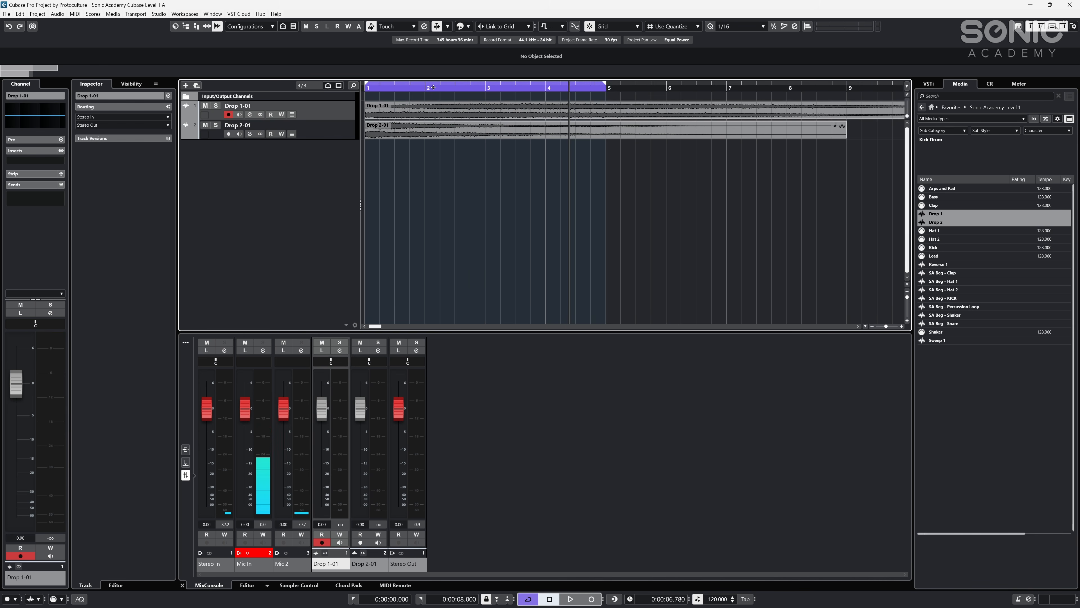
{"action": "key", "text": "g"}
{"action": "key", "text": "g"}
{"action": "key", "text": "g"}
{"action": "key", "text": "g"}
{"action": "key", "text": "g"}
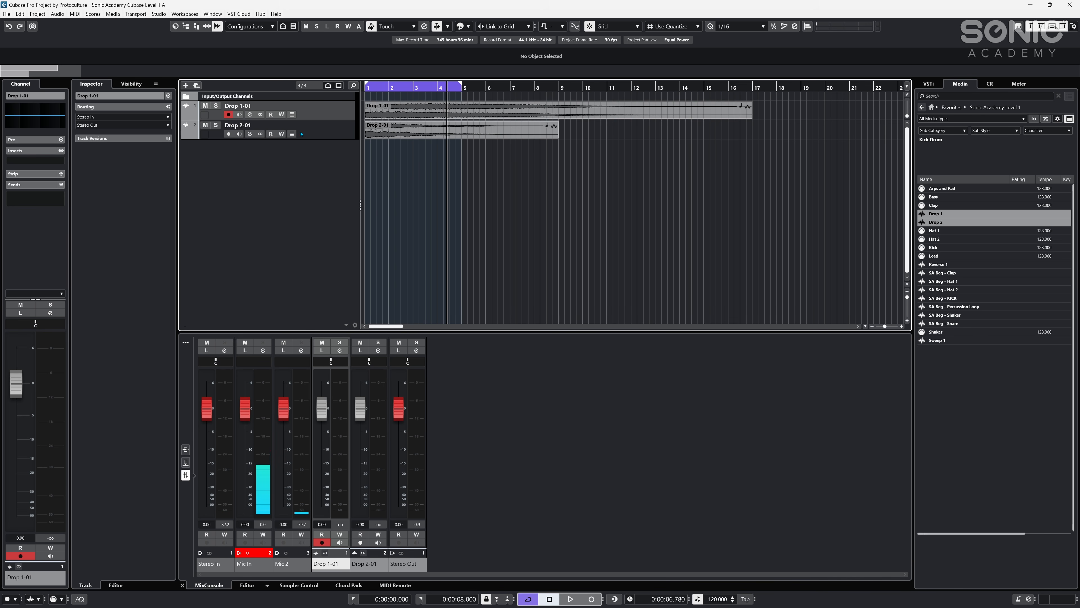
- Create a sampler track from the SA Beg - KICK sample
{"action": "left_click", "coordinate": [934, 255]}
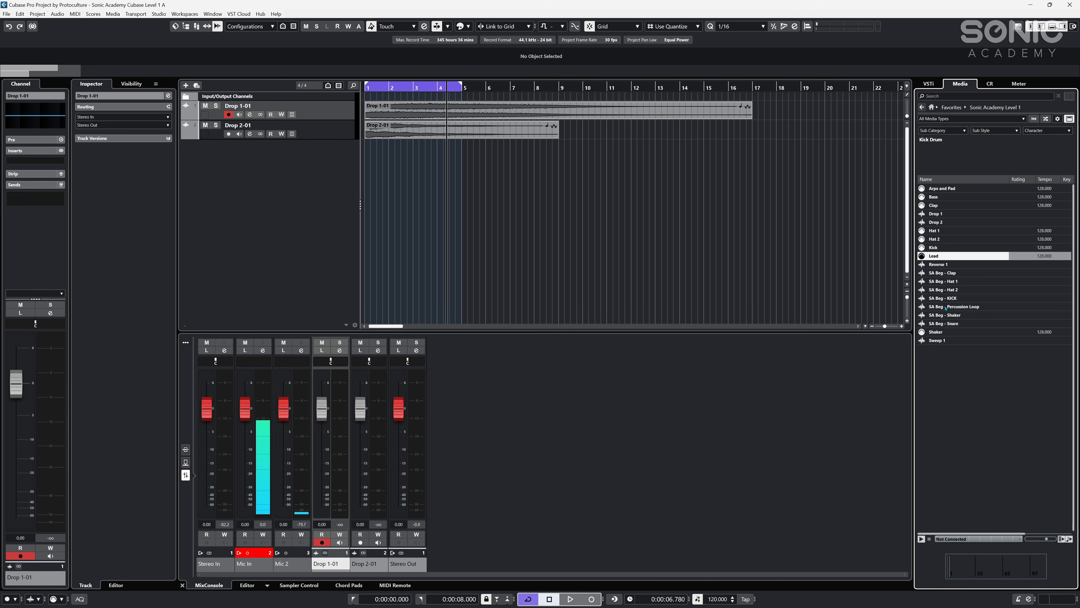
{"action": "right_click", "coordinate": [947, 297]}
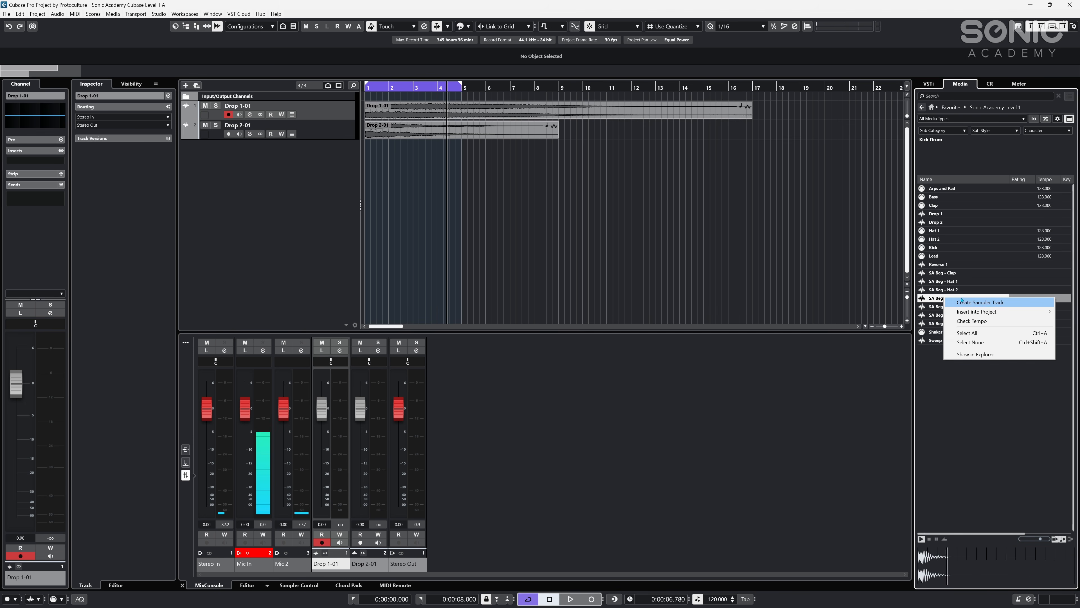
{"action": "left_click", "coordinate": [974, 303]}
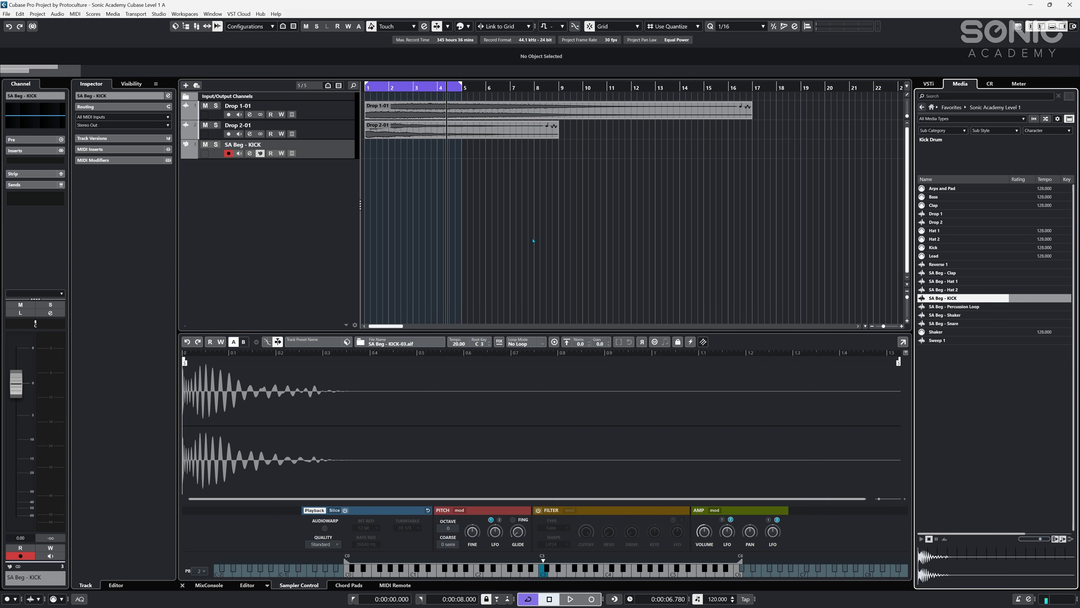